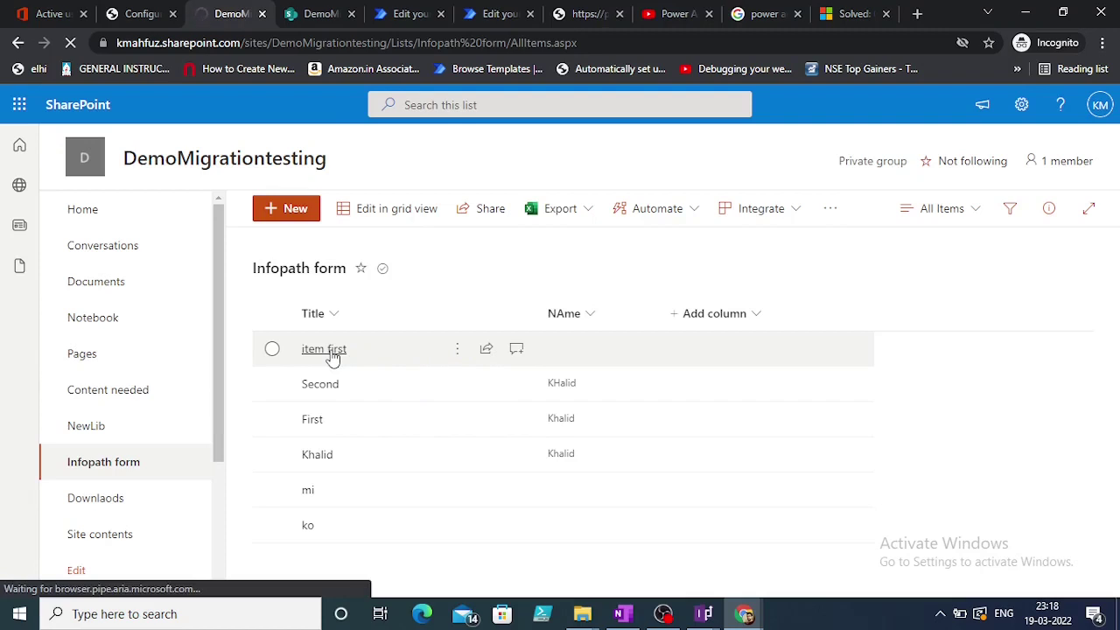
# View the "item first", "Second" and "First" items of the Infopath form list to check their attachments
pyautogui.click(320, 354)
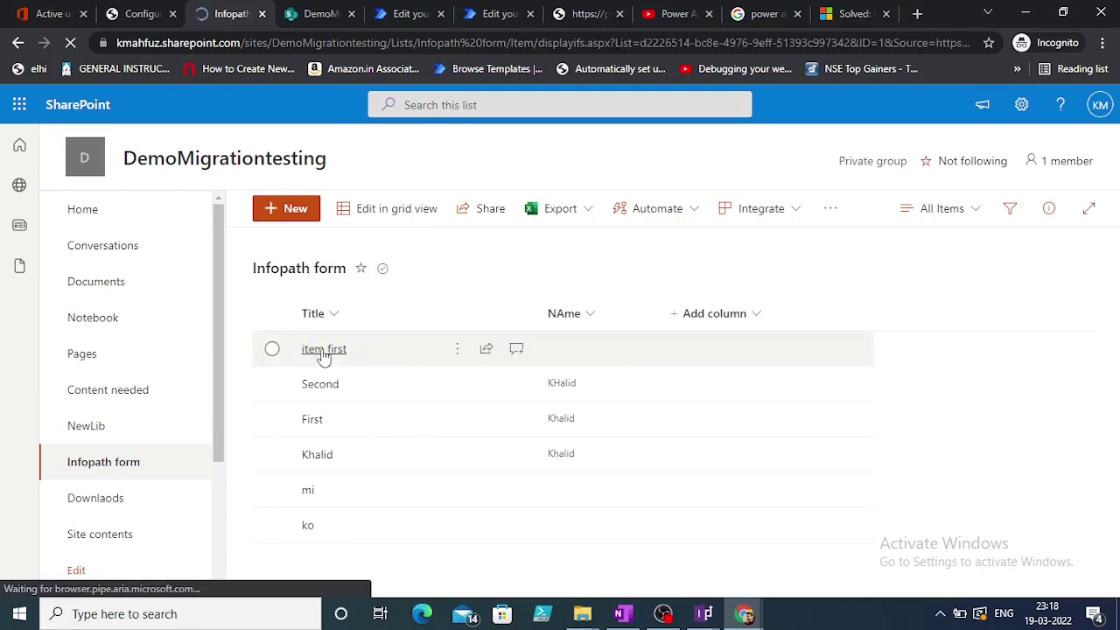
pyautogui.click(322, 354)
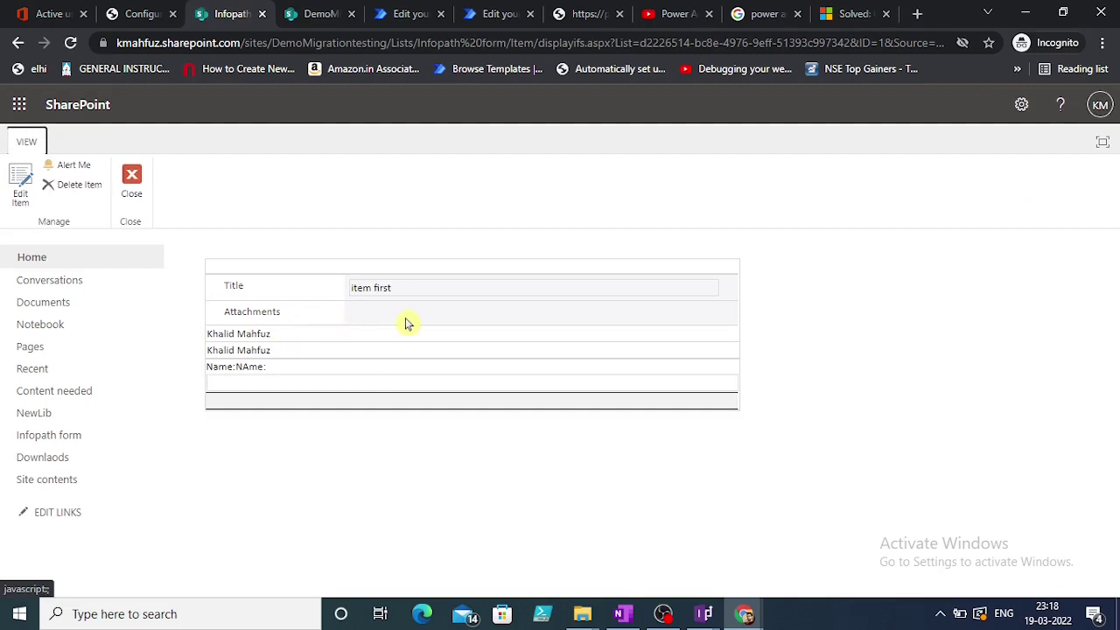
pyautogui.click(131, 184)
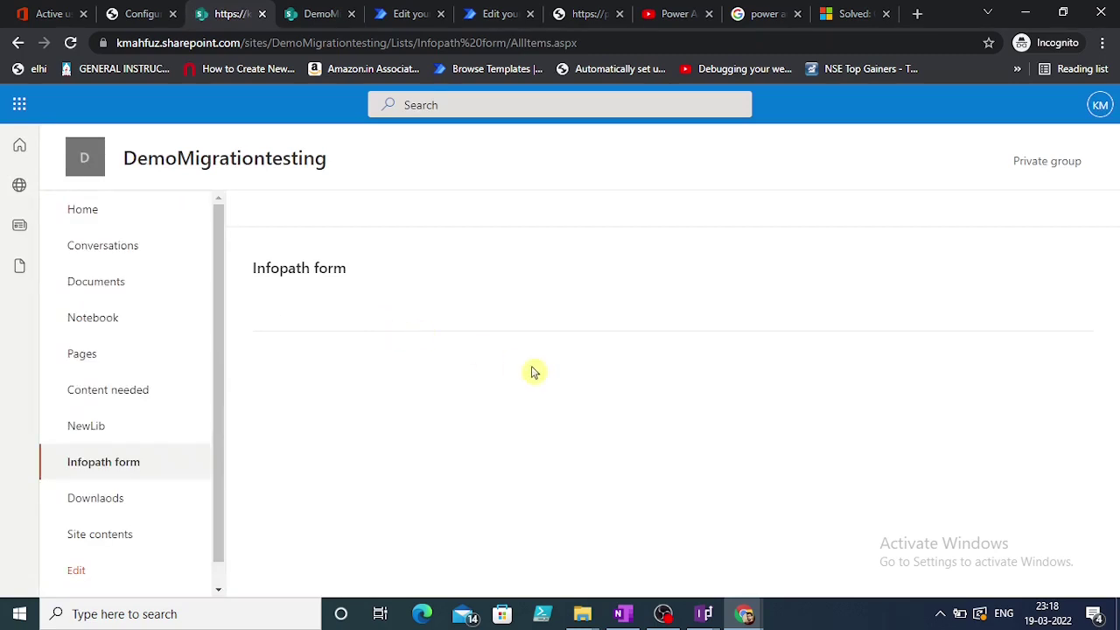
pyautogui.click(73, 43)
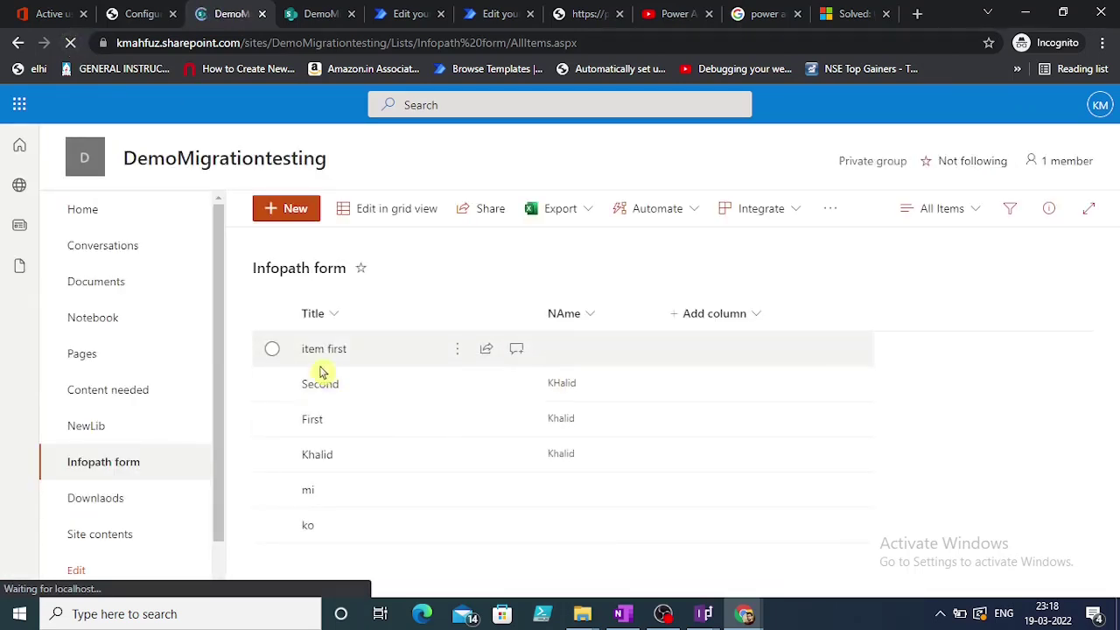
pyautogui.click(317, 385)
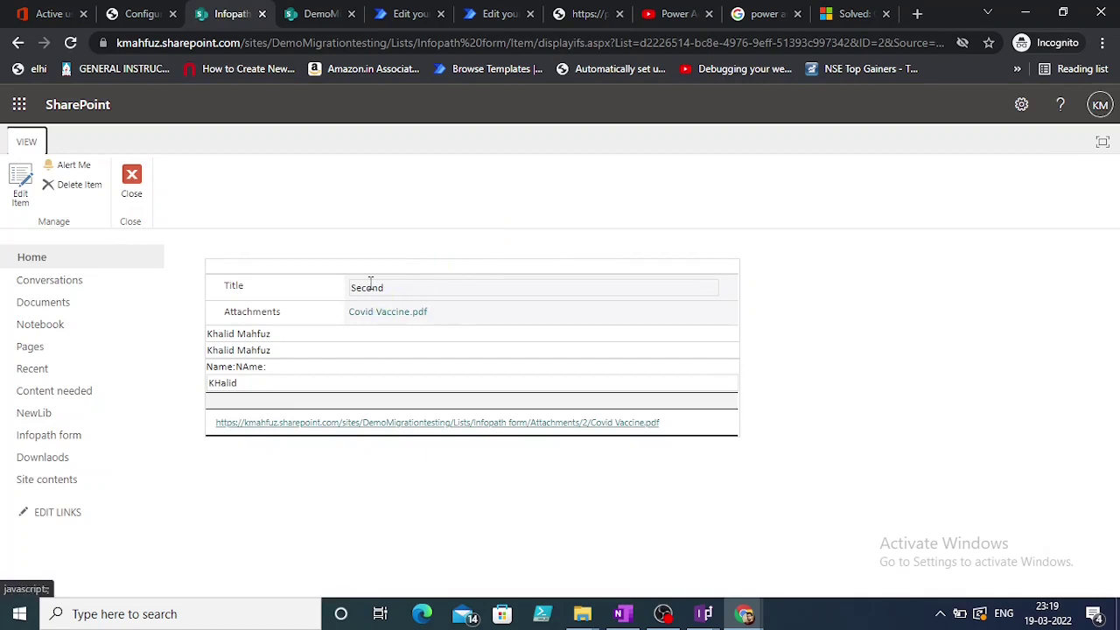
pyautogui.click(136, 189)
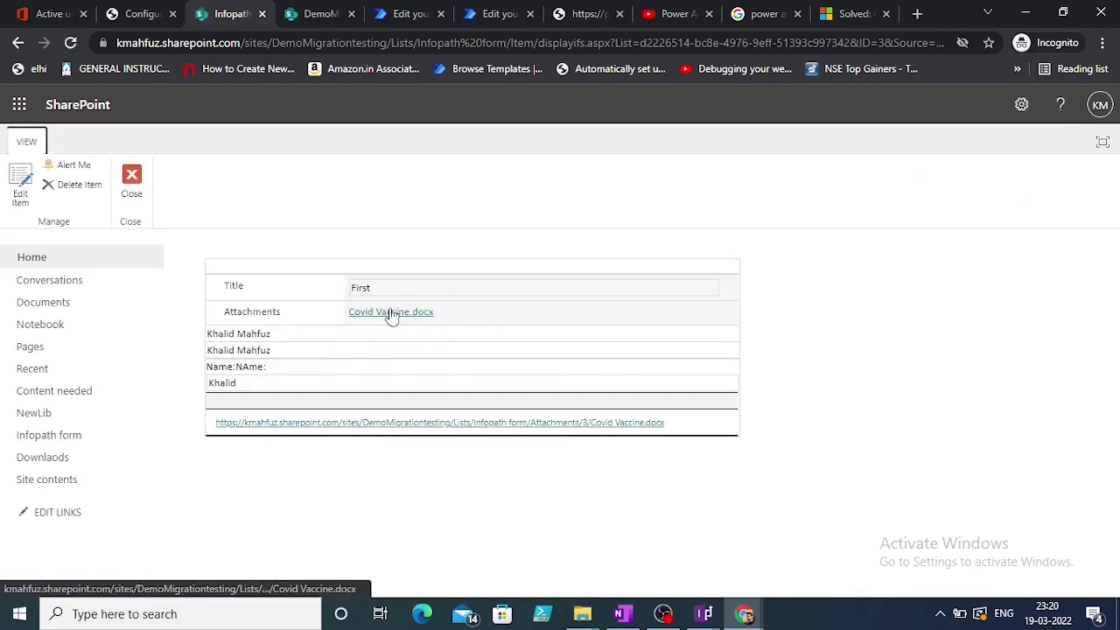
pyautogui.click(134, 178)
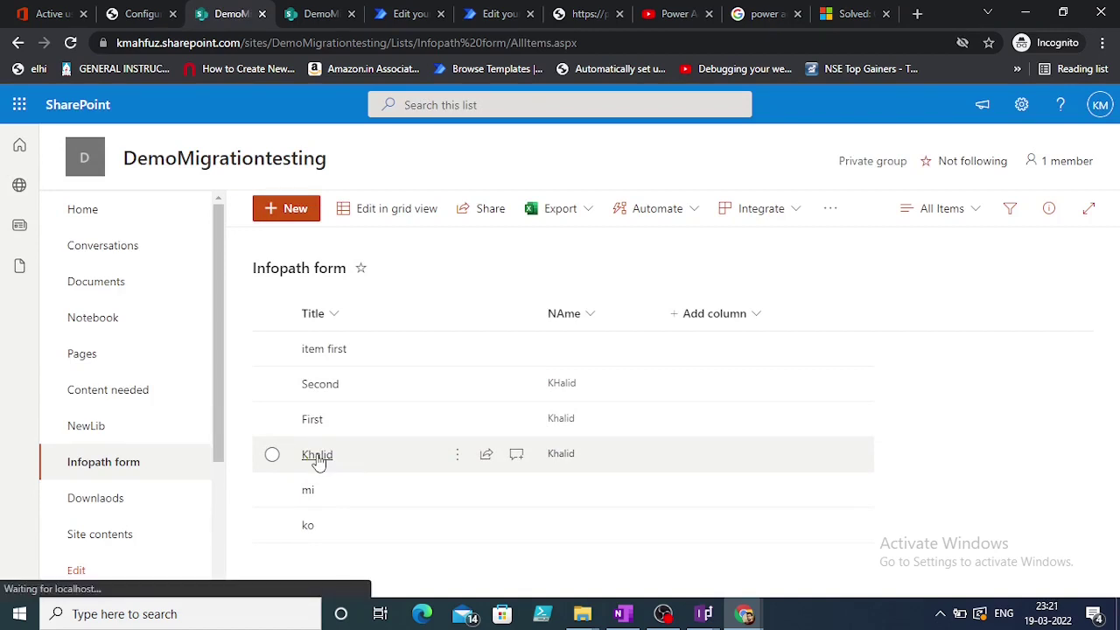
# View the last three items of the Infopath form list, through "mi" and "ko", to check their attachments
pyautogui.click(317, 455)
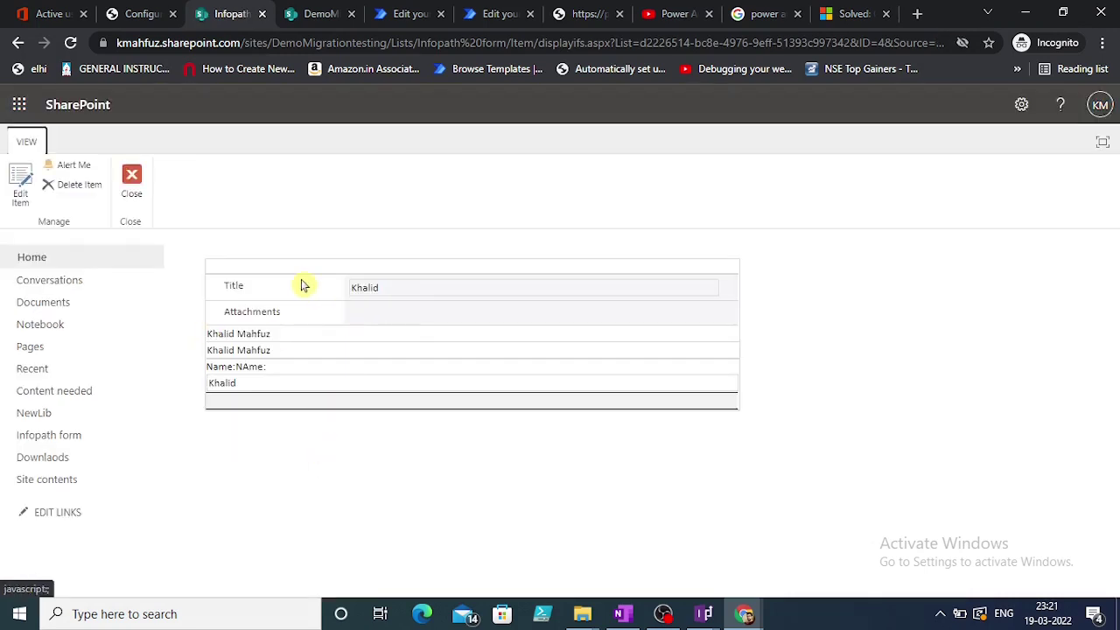
pyautogui.click(132, 177)
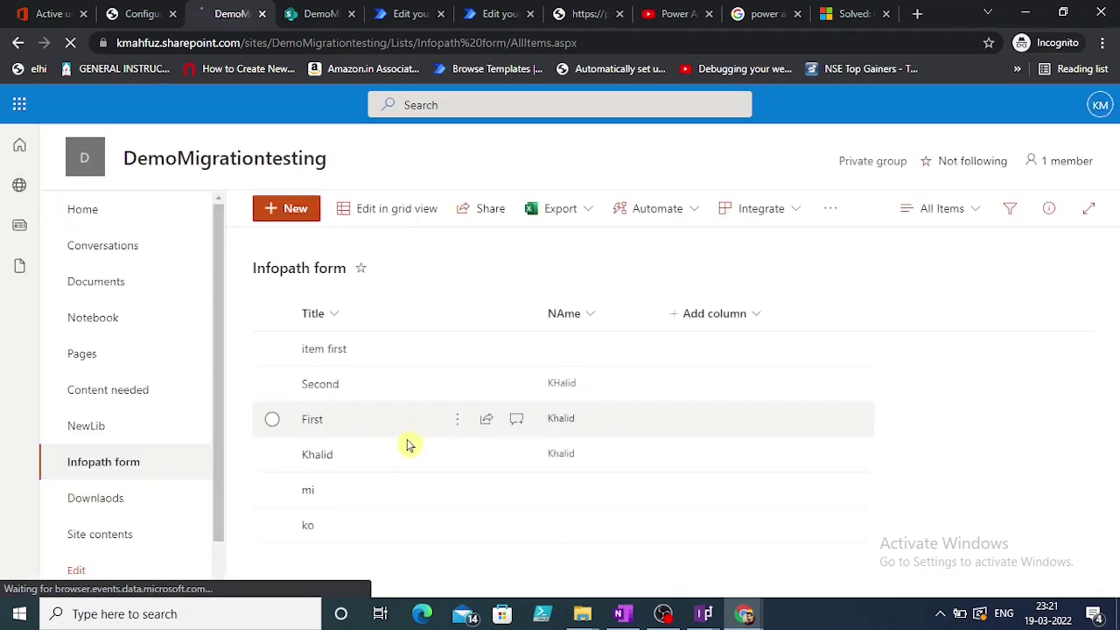
pyautogui.click(306, 491)
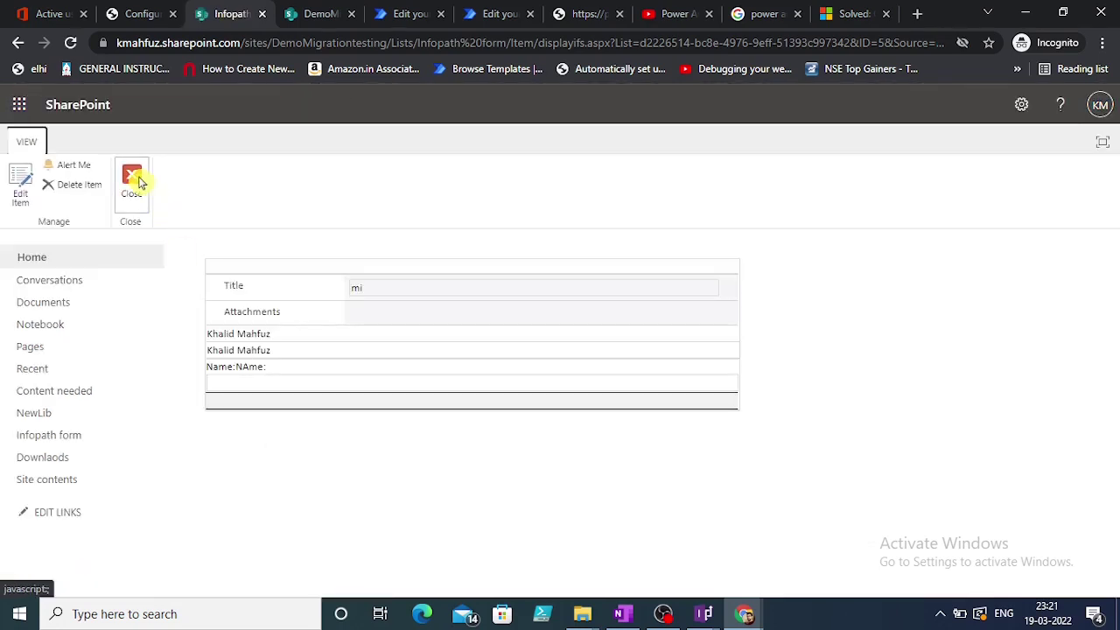
pyautogui.click(132, 180)
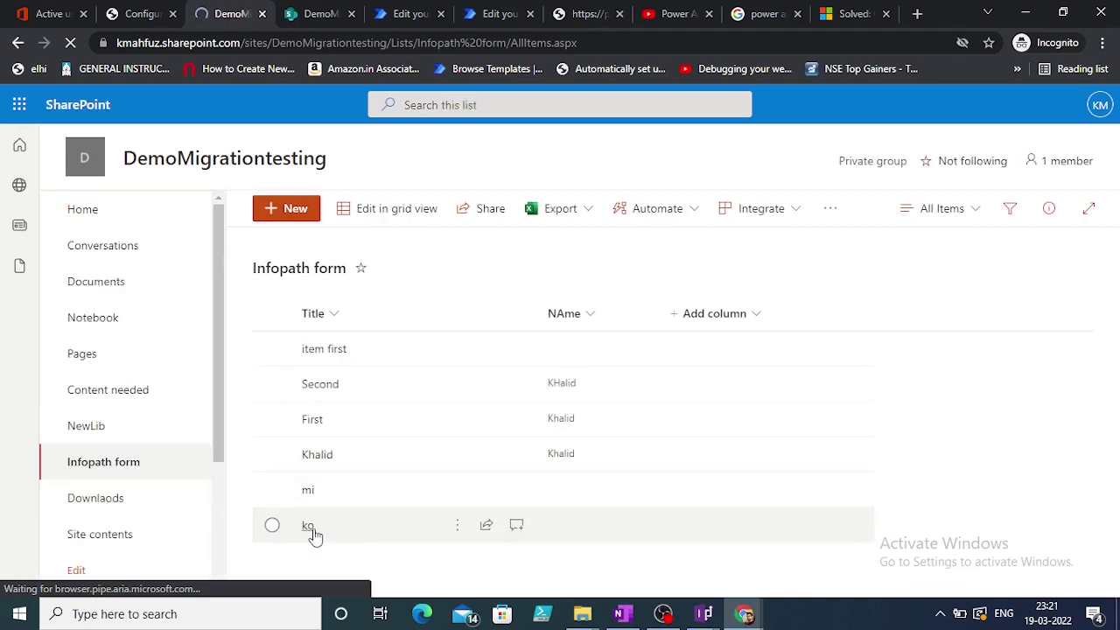
pyautogui.click(311, 529)
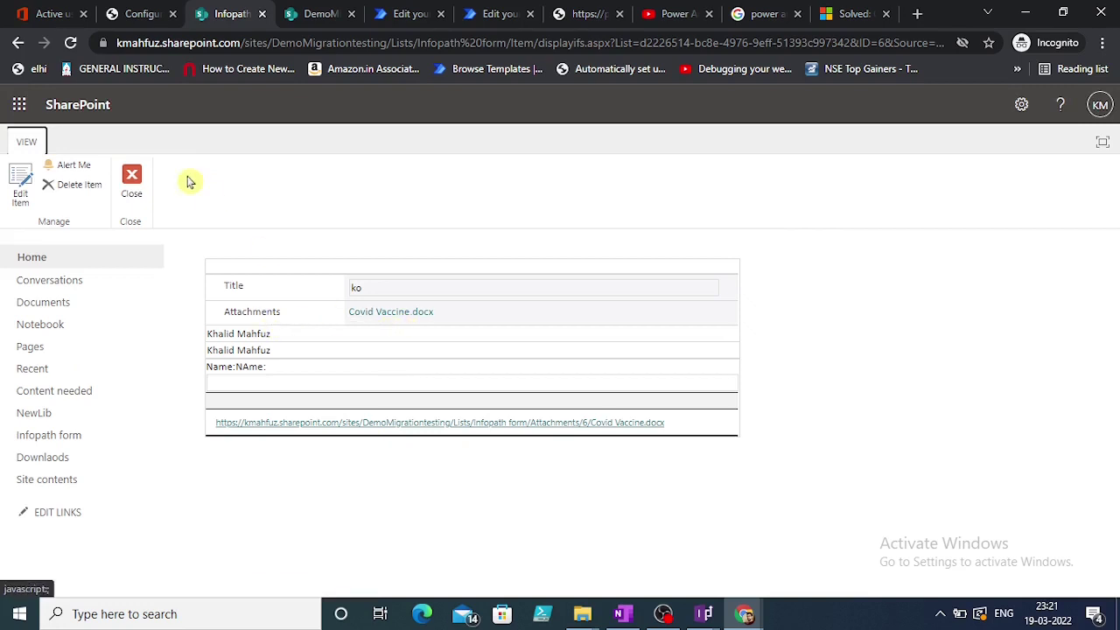
pyautogui.click(136, 181)
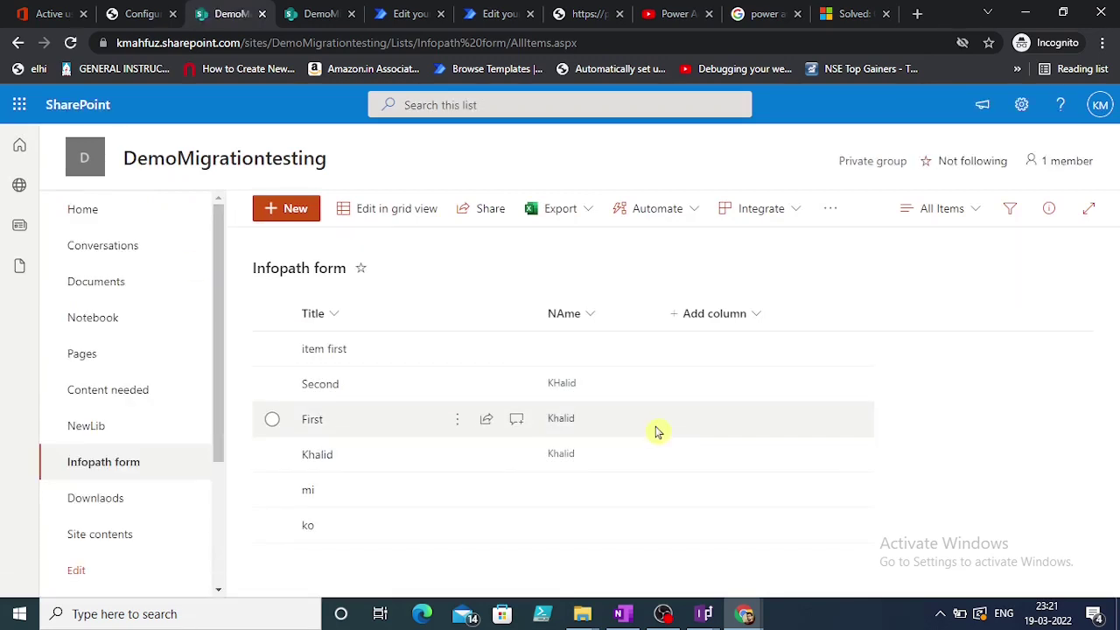
# Switch to the Form1 design in InfoPath and expand the SharePoint list item groups under queryFields and dataFields
pyautogui.click(709, 616)
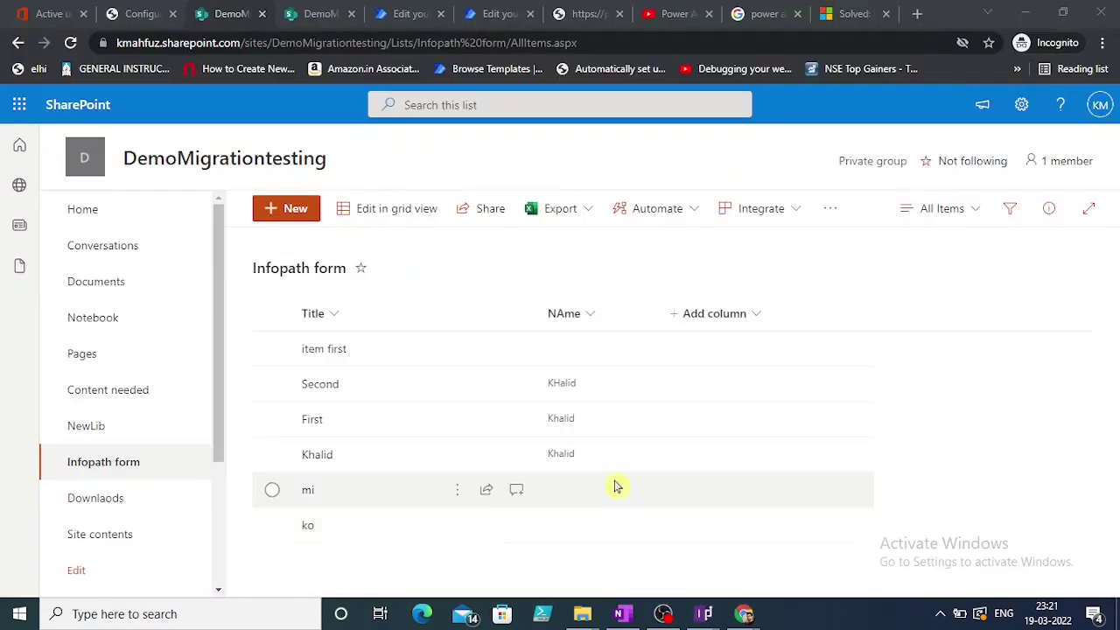
pyautogui.moveTo(707, 615)
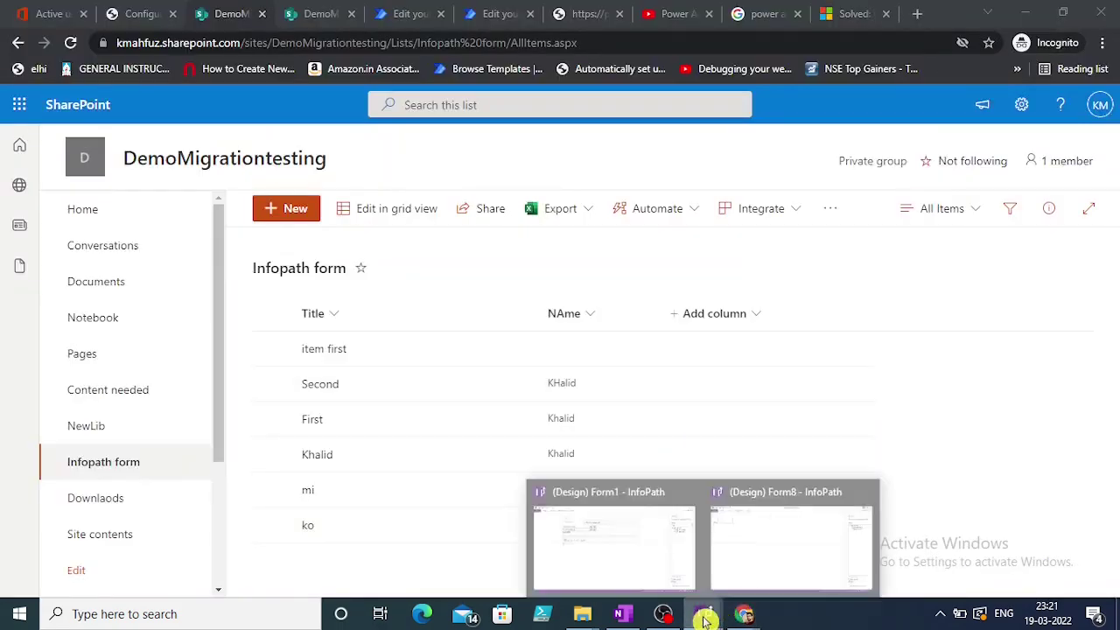
pyautogui.moveTo(632, 529)
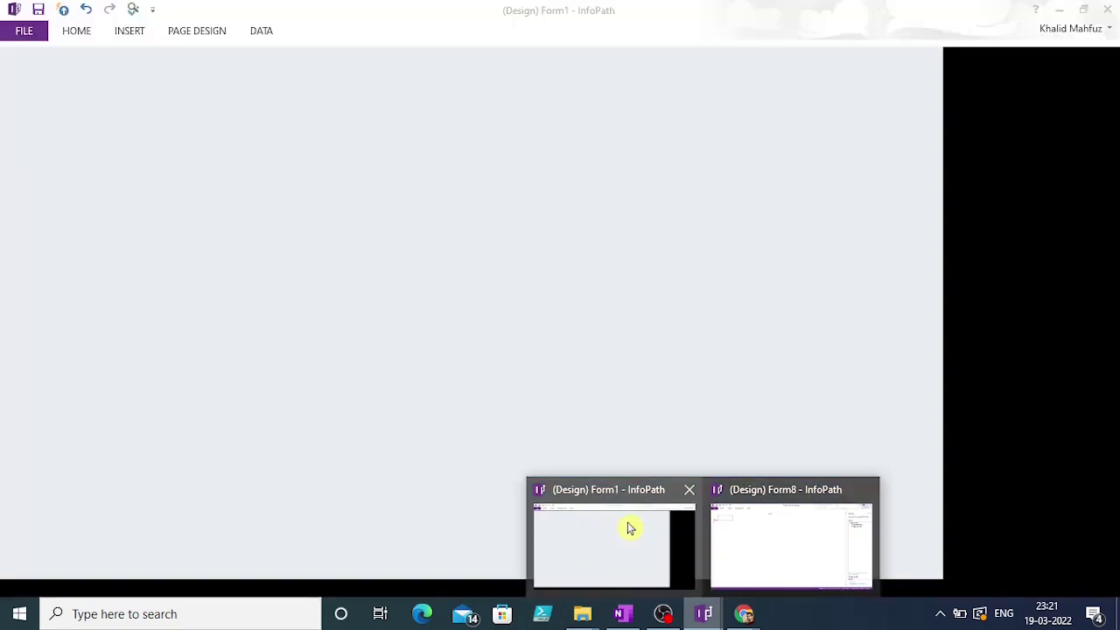
pyautogui.click(629, 528)
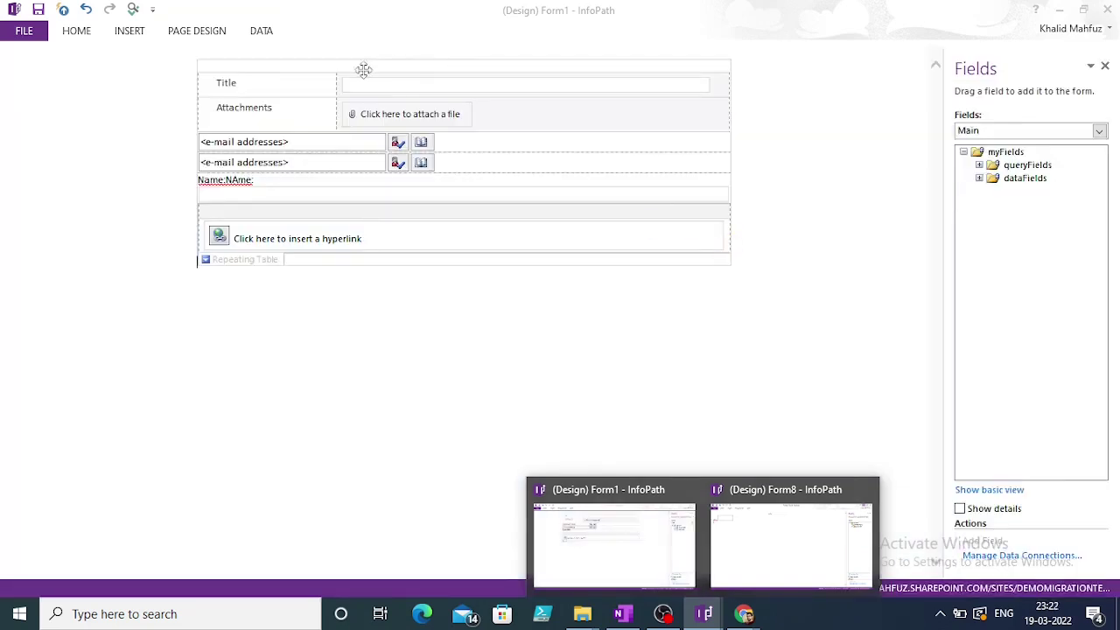
pyautogui.click(980, 165)
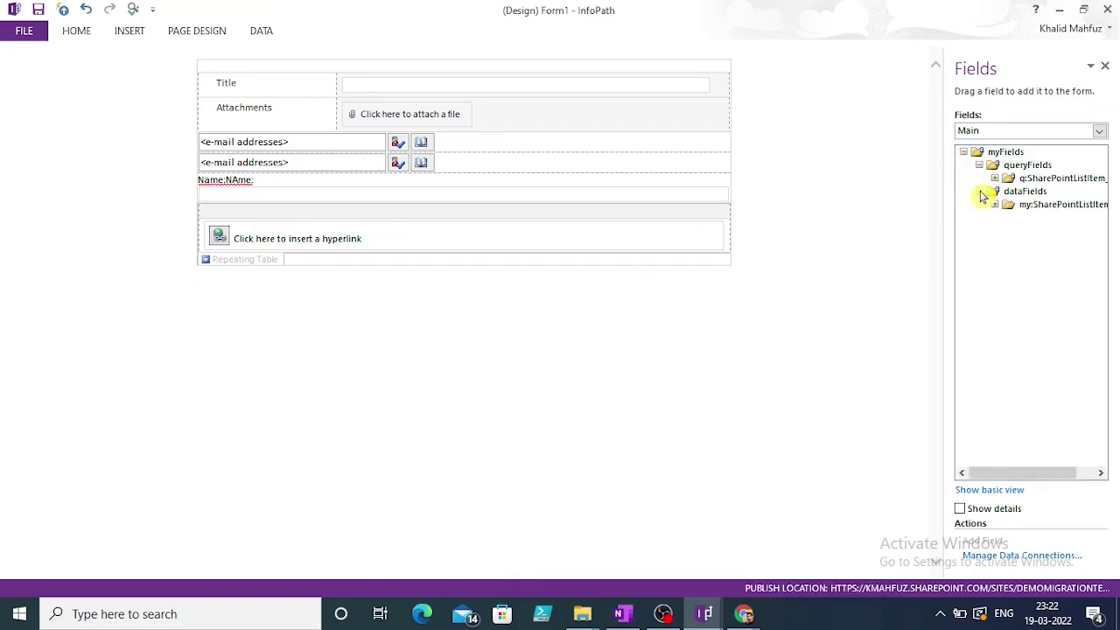
pyautogui.click(994, 204)
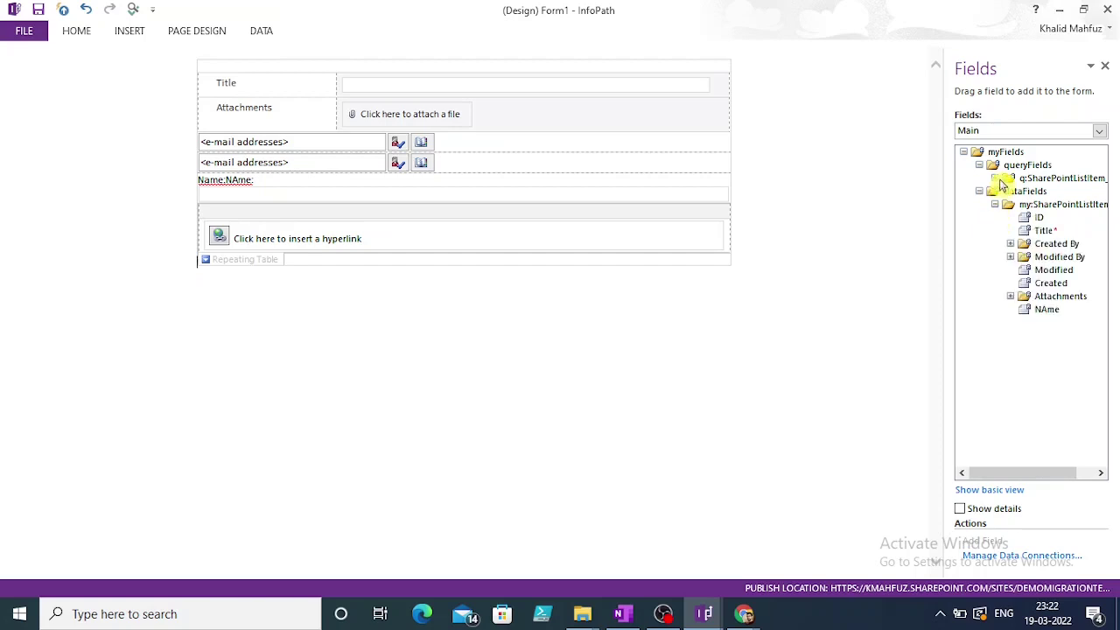
pyautogui.click(995, 178)
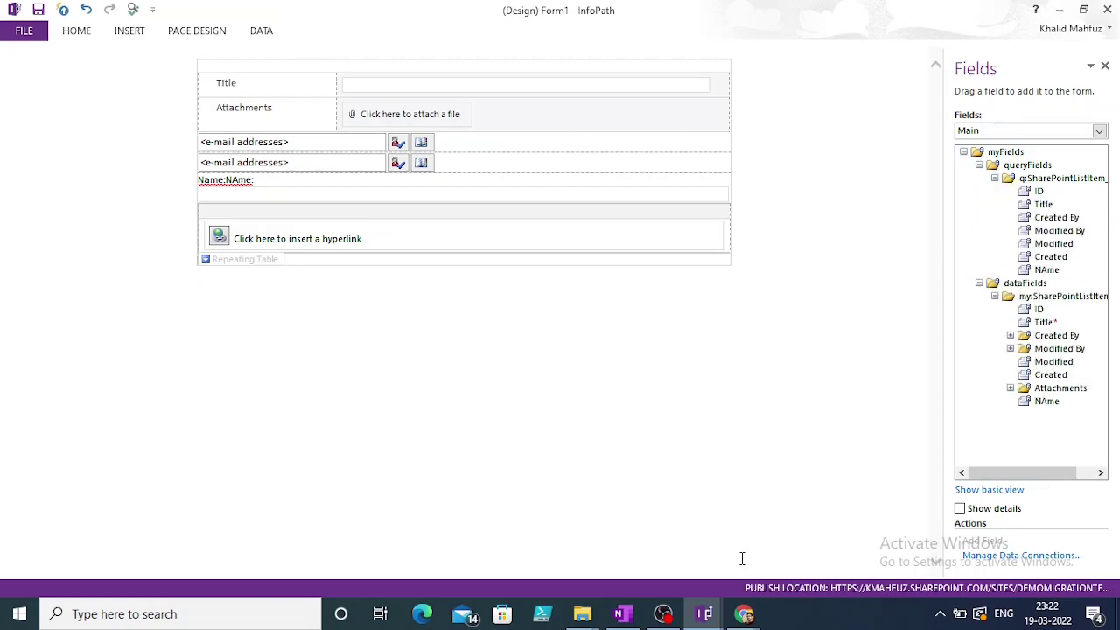
# Revisit the SharePoint list, then review the OneNote attachment extraction script, highlighting its input folder line and FDSForm.ReportingSection.ReportingAttachment path
pyautogui.moveTo(744, 614)
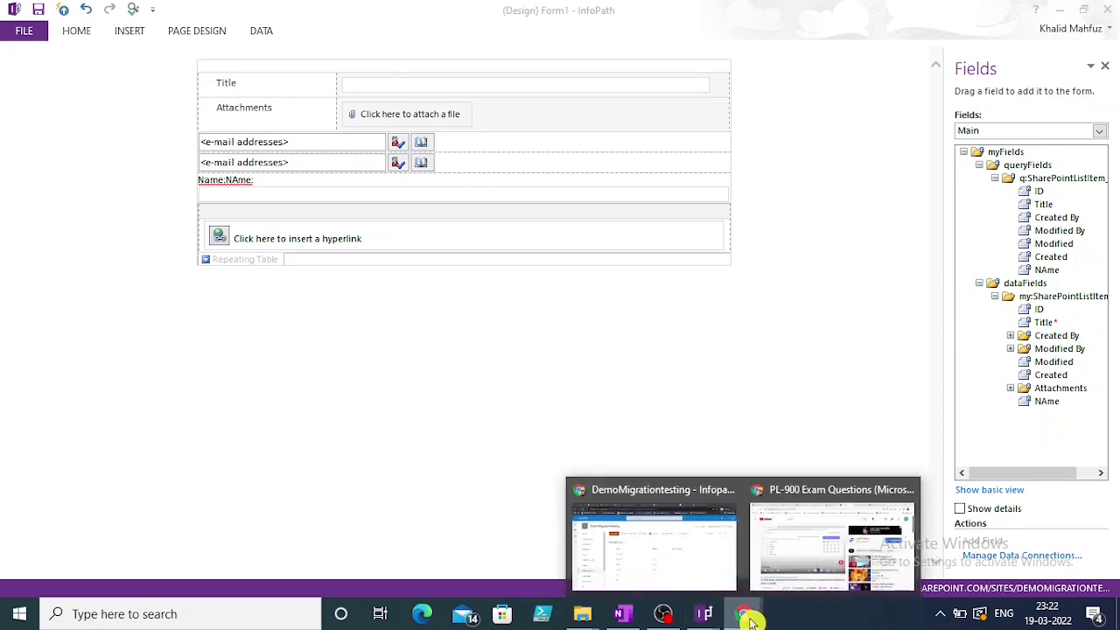
pyautogui.click(620, 532)
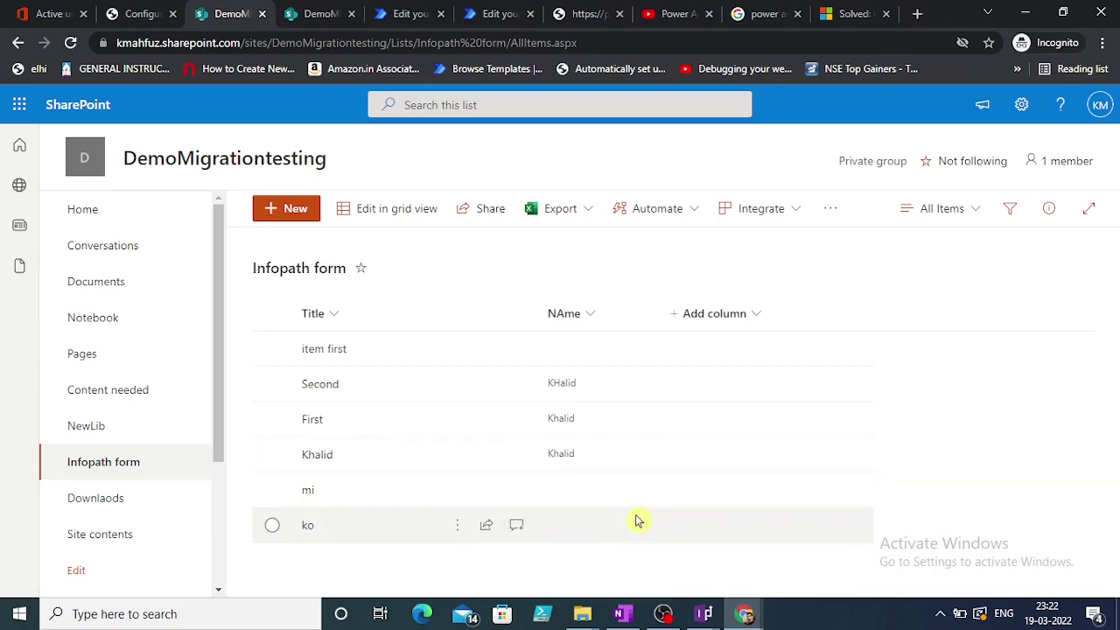
pyautogui.click(622, 614)
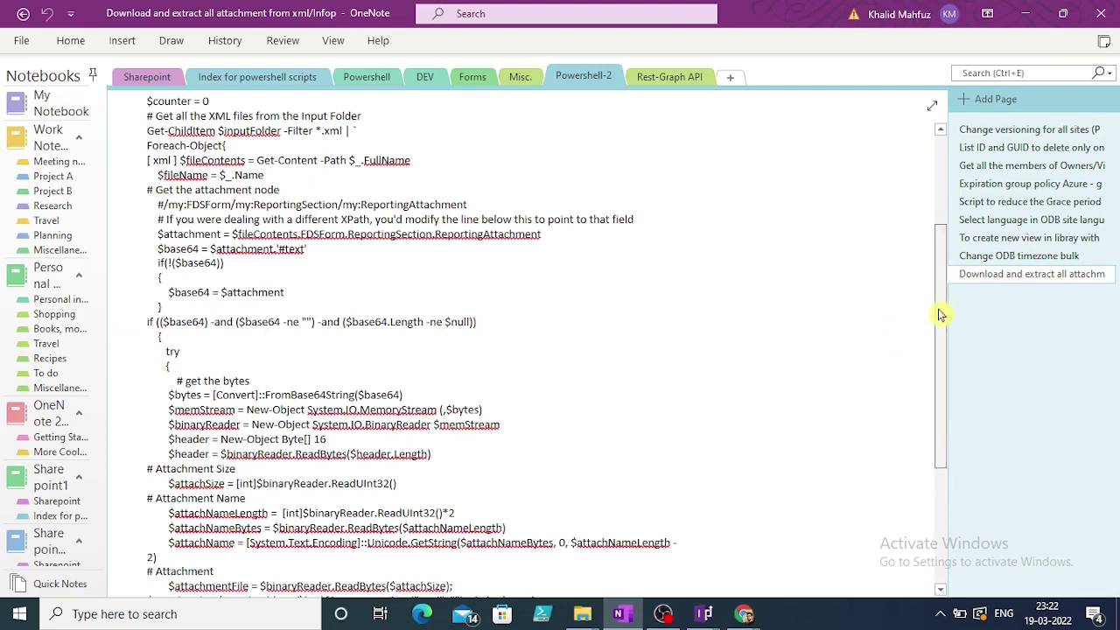
pyautogui.moveTo(939, 313); pyautogui.dragTo(948, 179)
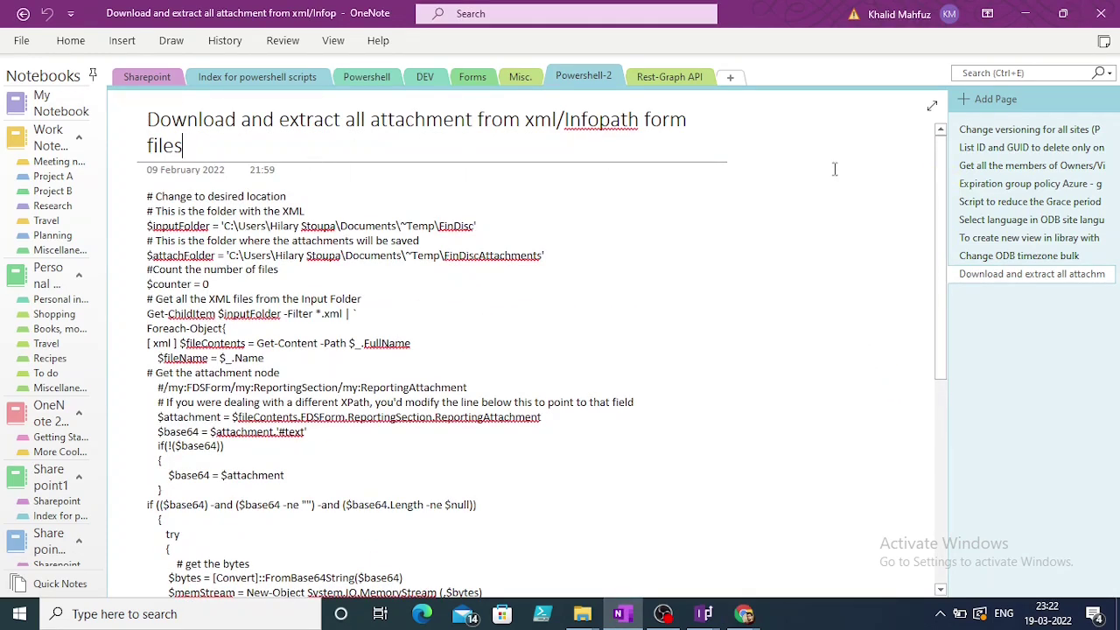
pyautogui.moveTo(942, 194); pyautogui.dragTo(945, 232)
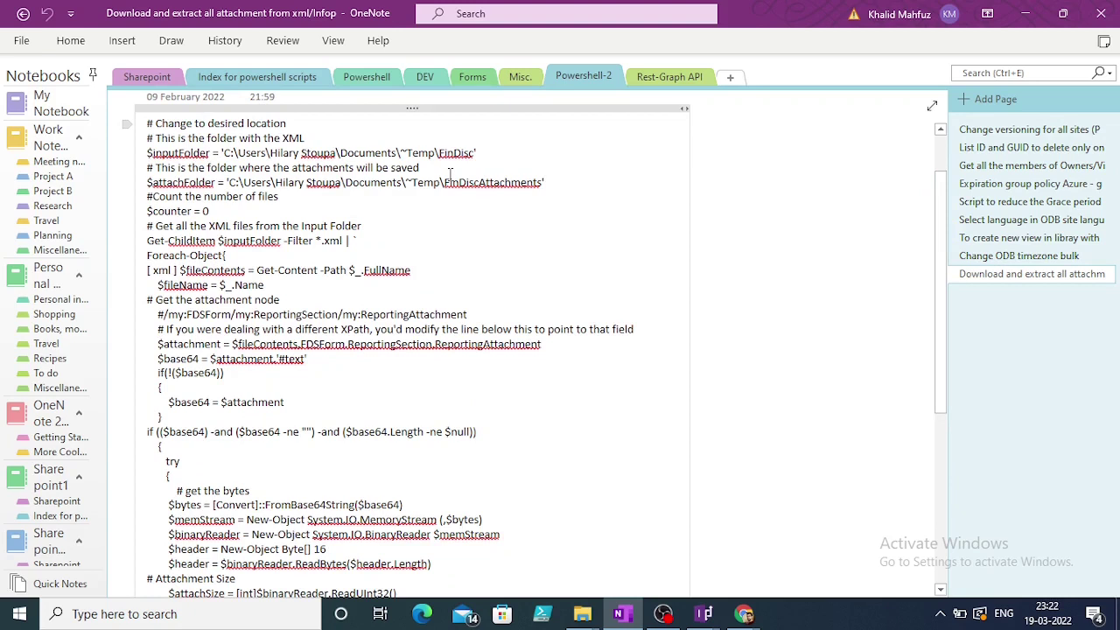
pyautogui.moveTo(480, 153); pyautogui.dragTo(155, 168)
pyautogui.moveTo(301, 344); pyautogui.dragTo(542, 350)
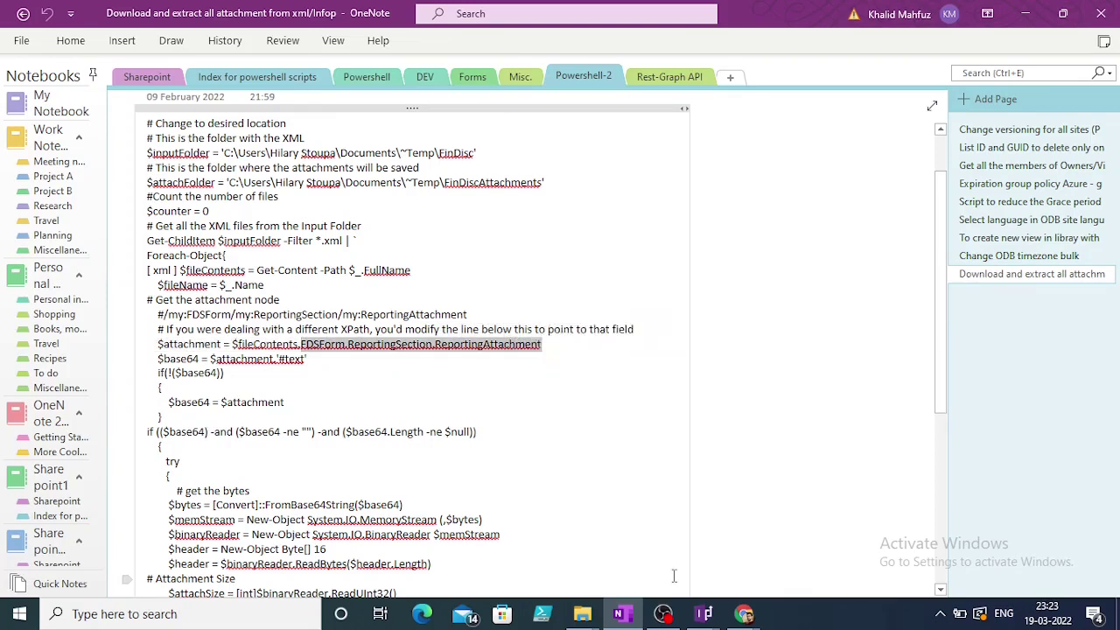
# Return to the Form1 design in InfoPath and examine the myFields hierarchy that determines the attachment field's path
pyautogui.click(702, 617)
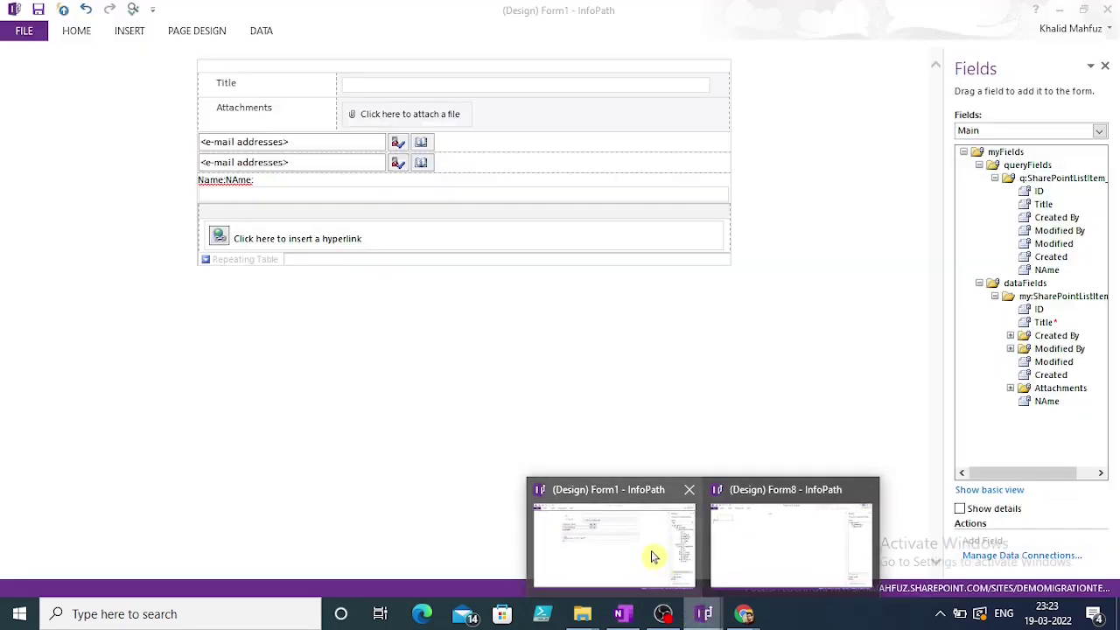
pyautogui.click(654, 553)
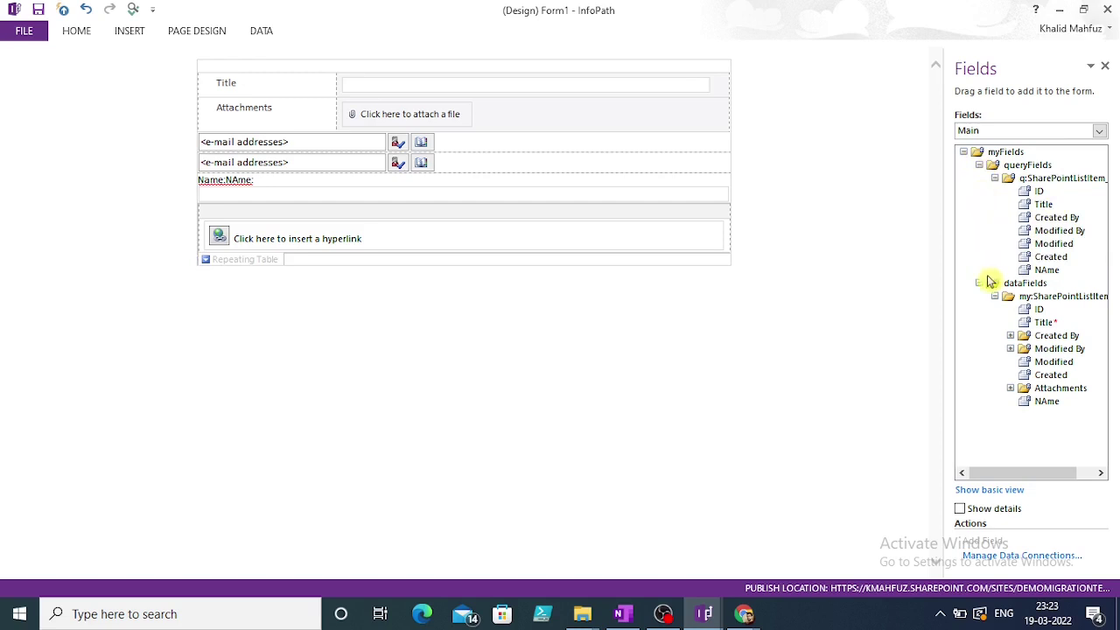
pyautogui.click(966, 154)
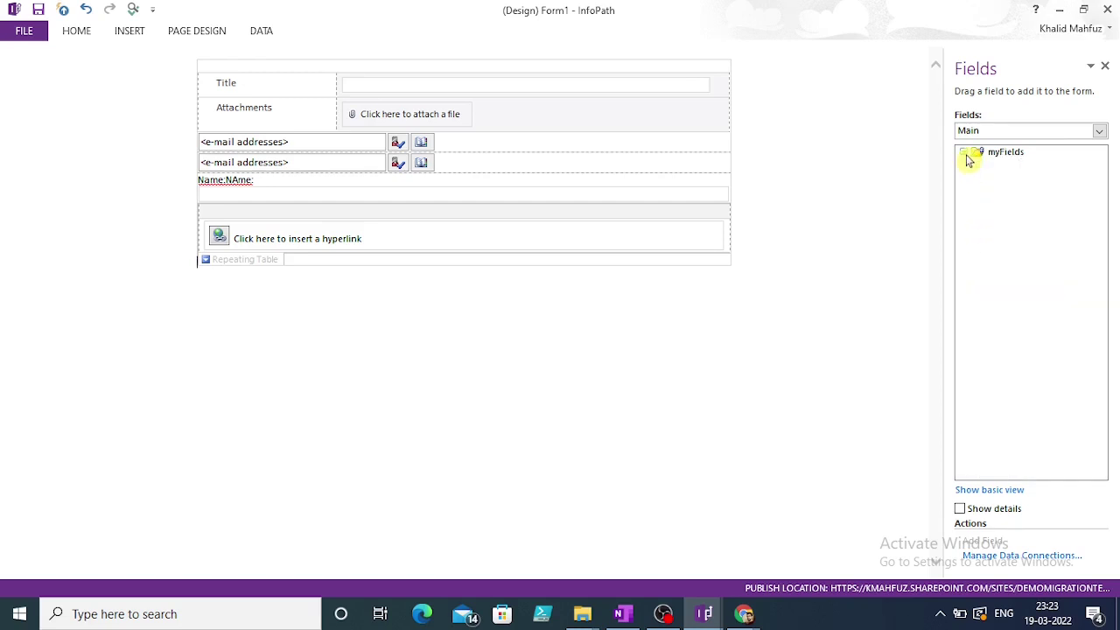
pyautogui.click(967, 155)
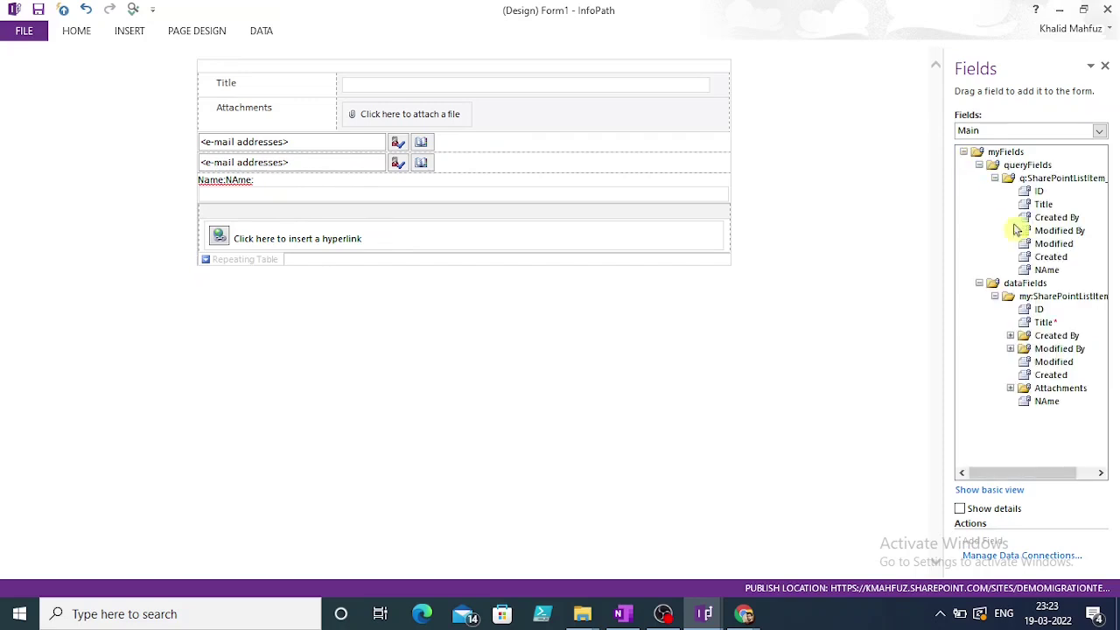
pyautogui.click(981, 284)
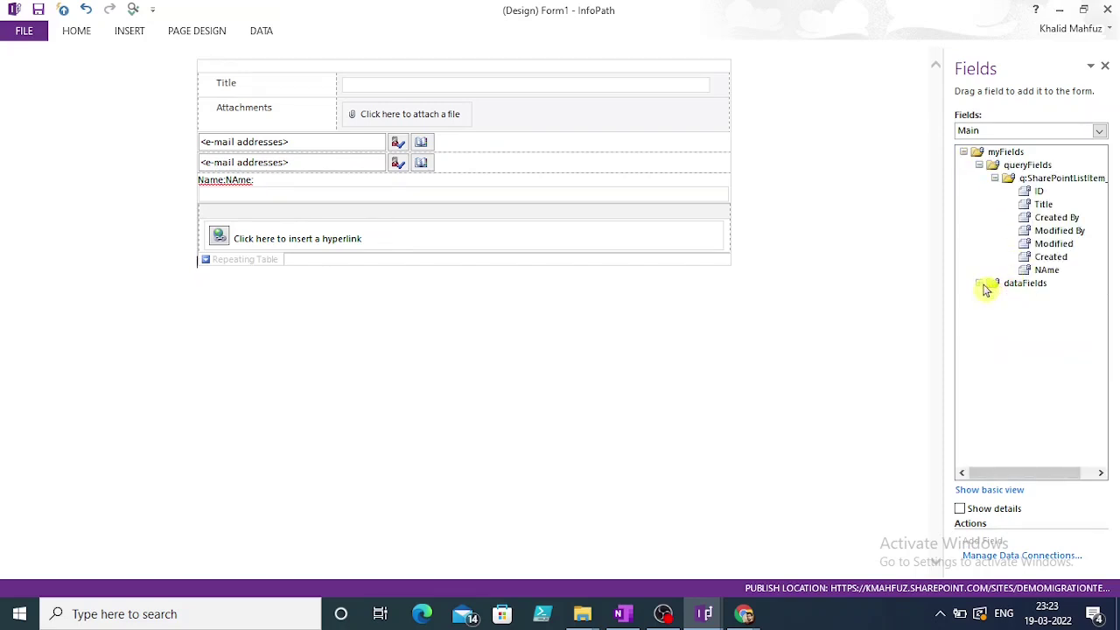
pyautogui.click(981, 283)
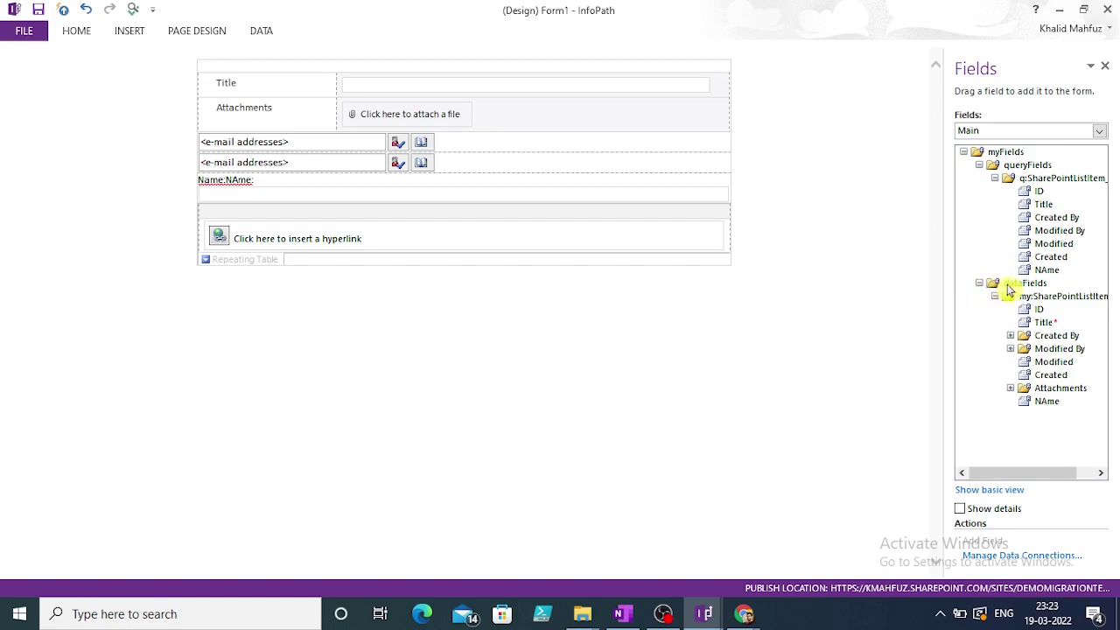
pyautogui.click(997, 297)
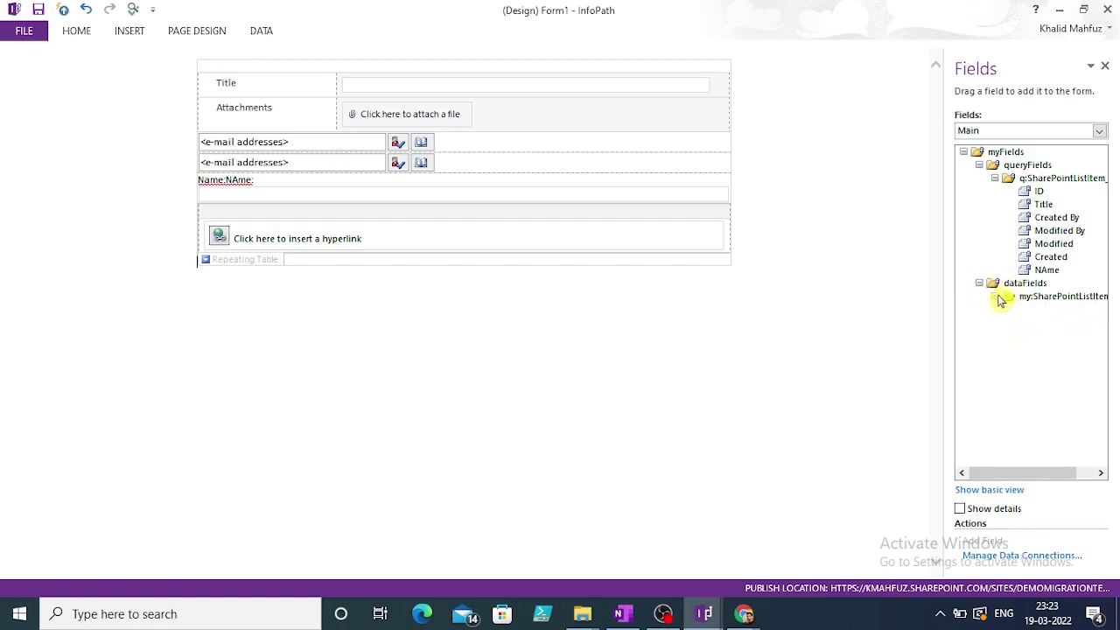
pyautogui.click(998, 297)
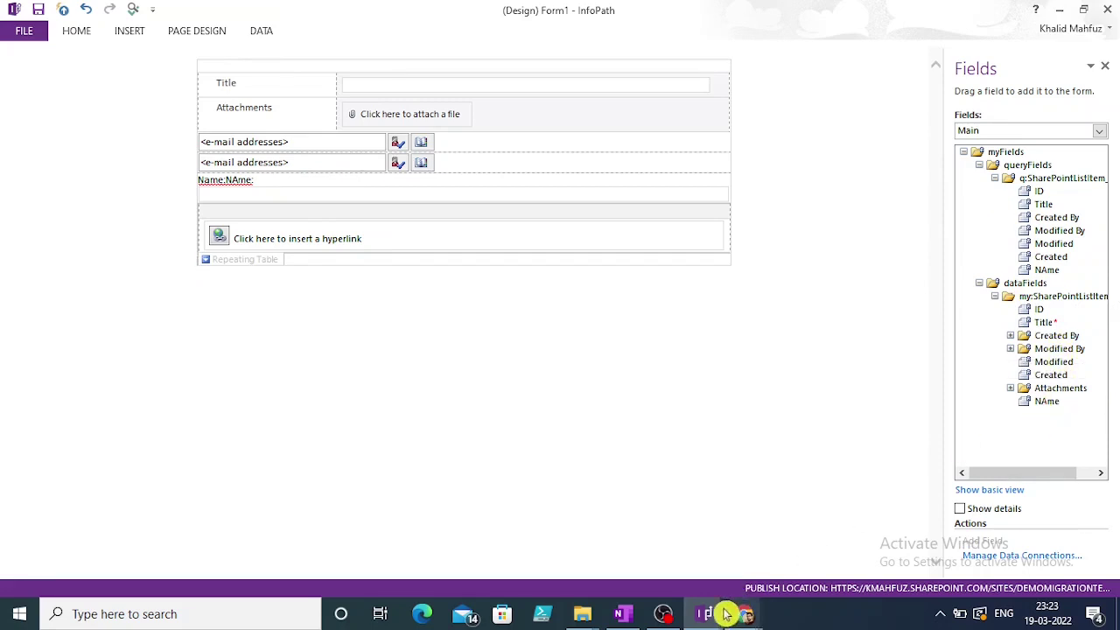
pyautogui.click(624, 616)
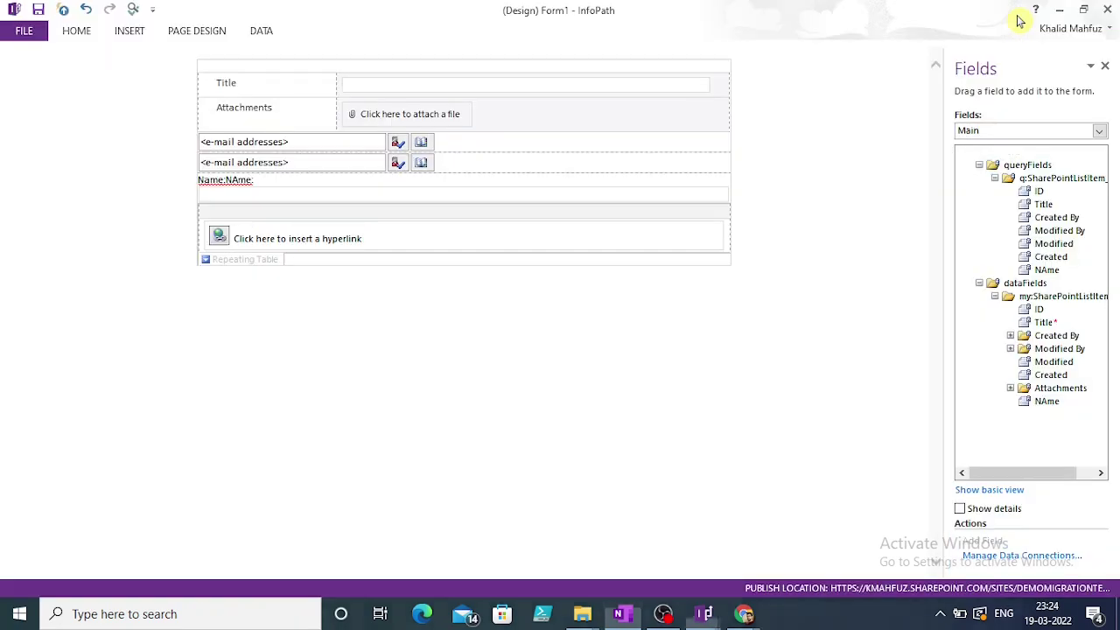
# Switch from InfoPath to the browser and review the Infopath form list, the Power Automate flows page and the NewLib library
pyautogui.click(1021, 16)
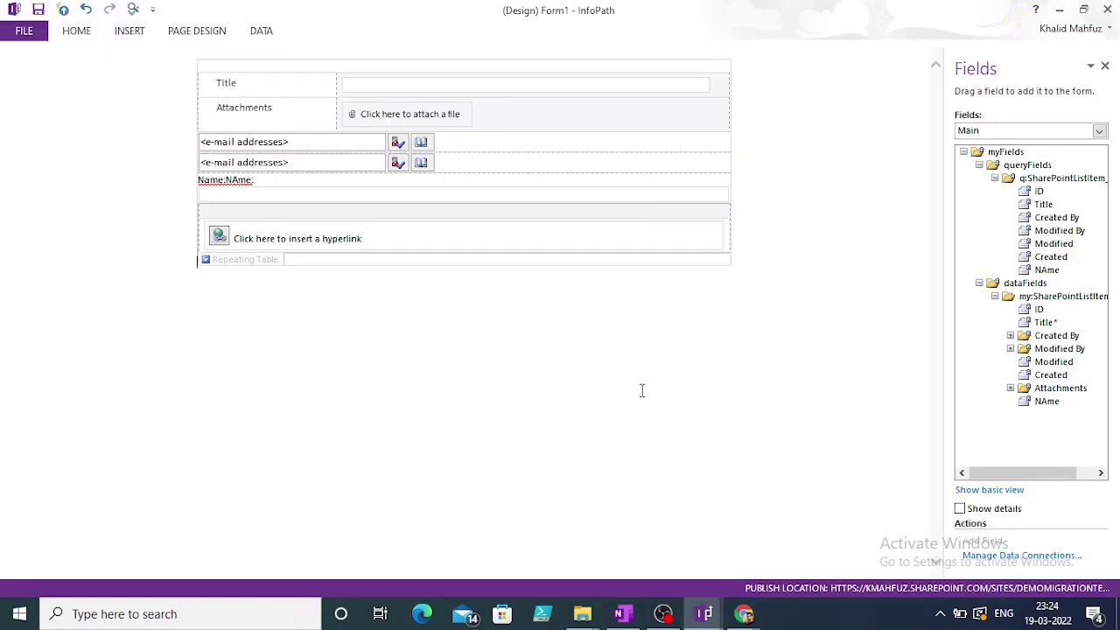
pyautogui.moveTo(705, 618)
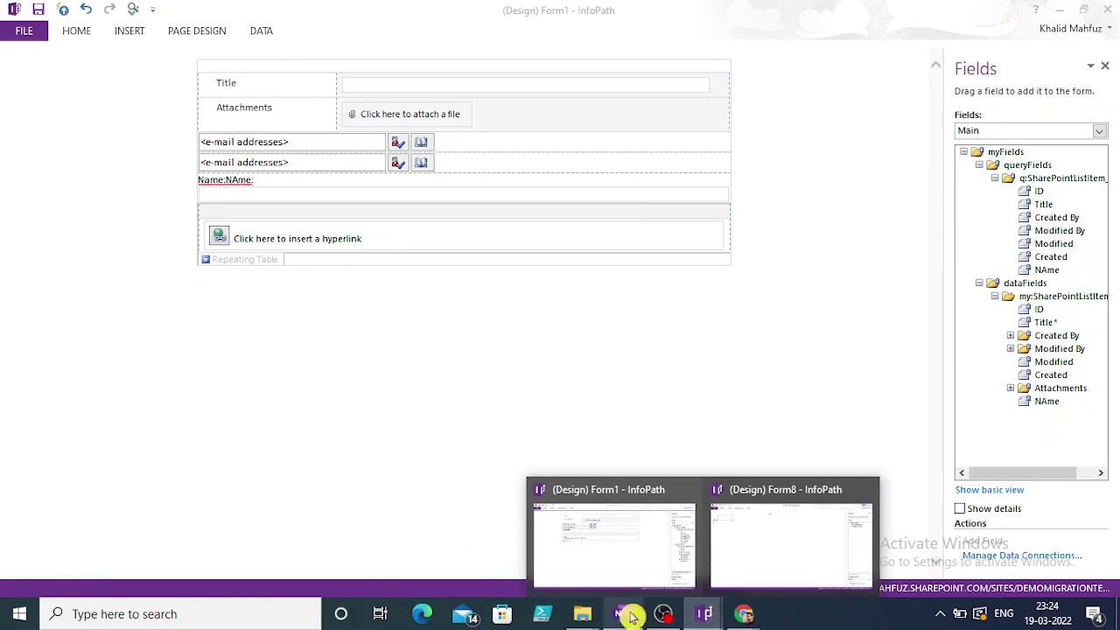
pyautogui.moveTo(742, 618)
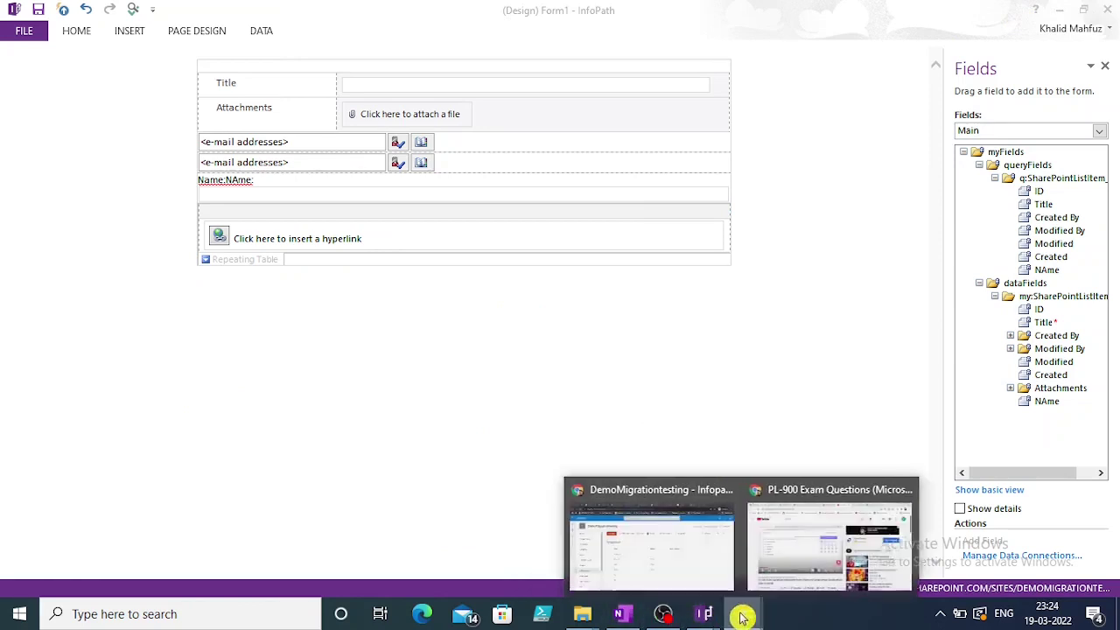
pyautogui.click(665, 543)
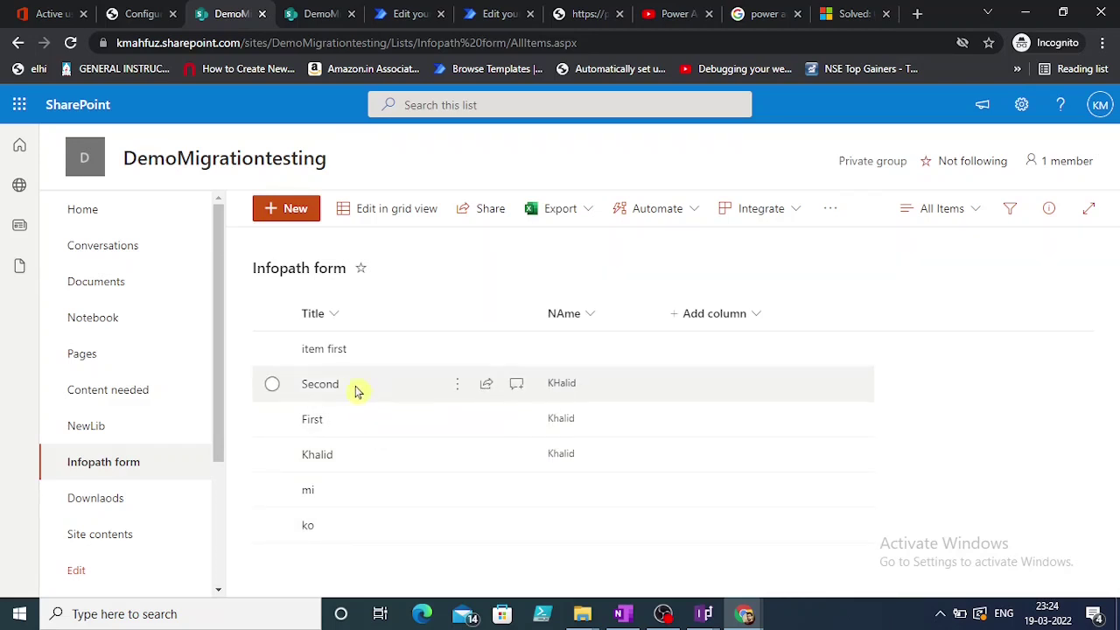
pyautogui.click(416, 11)
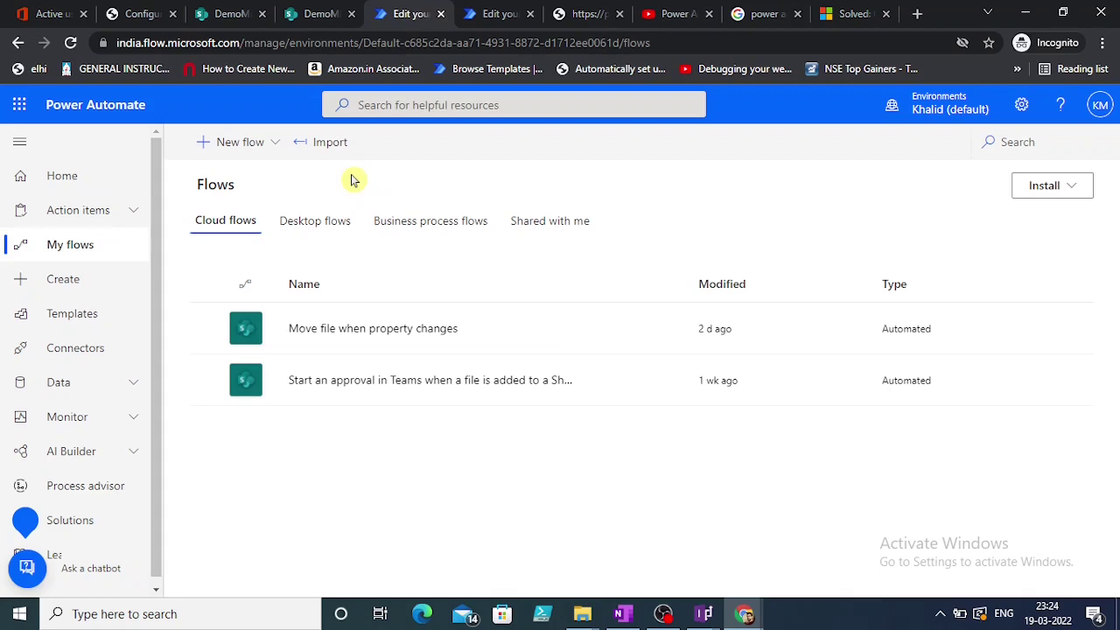
pyautogui.click(232, 11)
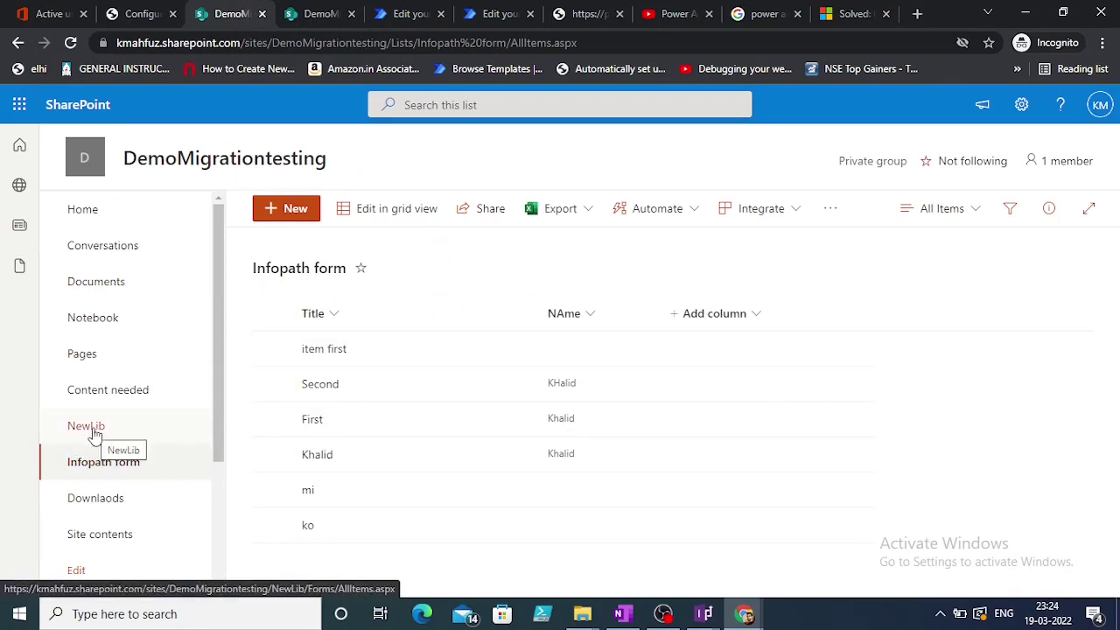
pyautogui.click(315, 12)
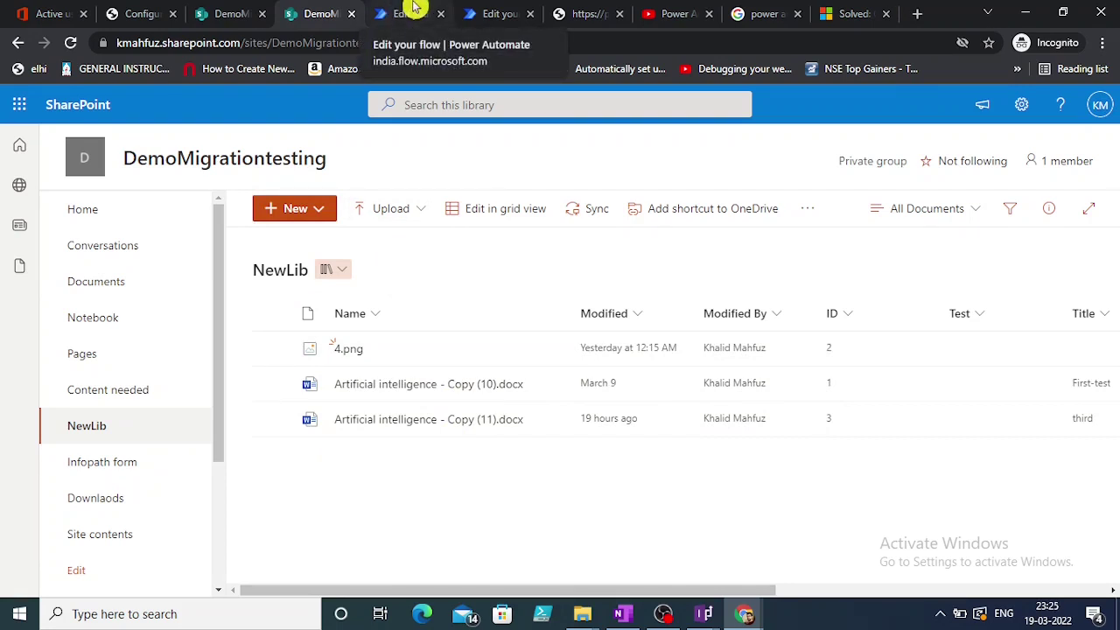
# Start a new scheduled cloud flow in Power Automate named "Download attachments from list", keeping the 3/19/22 start date
pyautogui.click(415, 10)
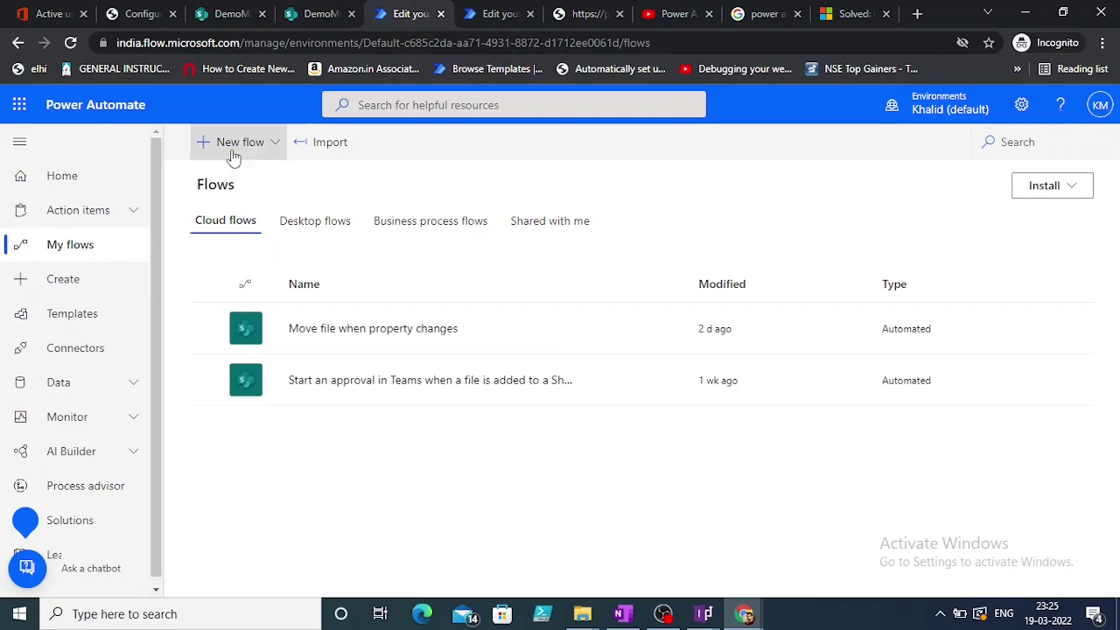
pyautogui.click(267, 155)
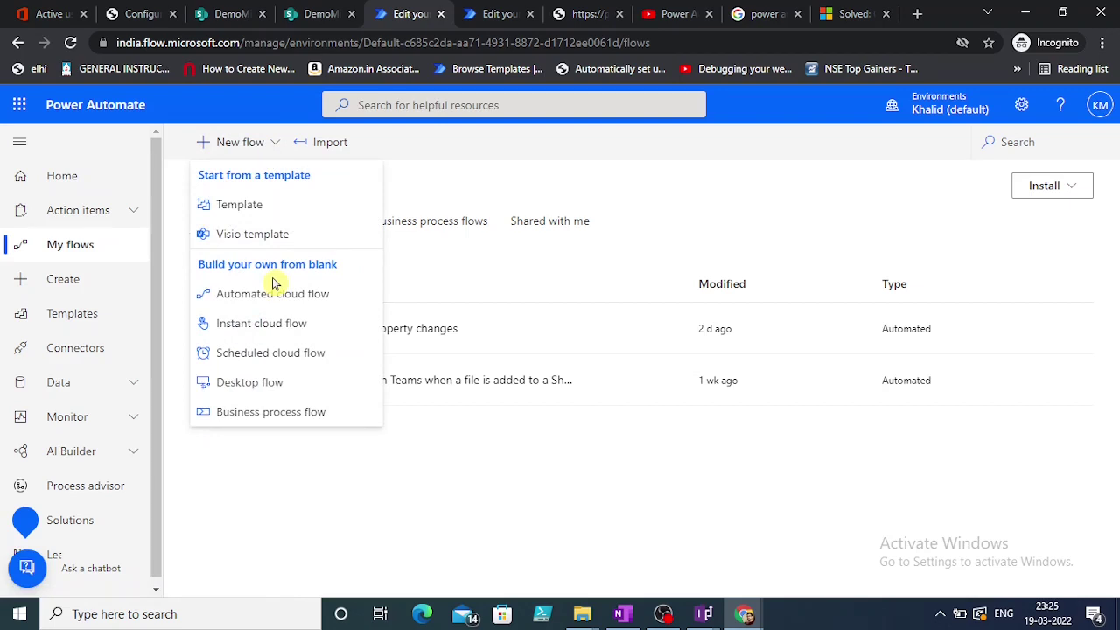
pyautogui.click(257, 355)
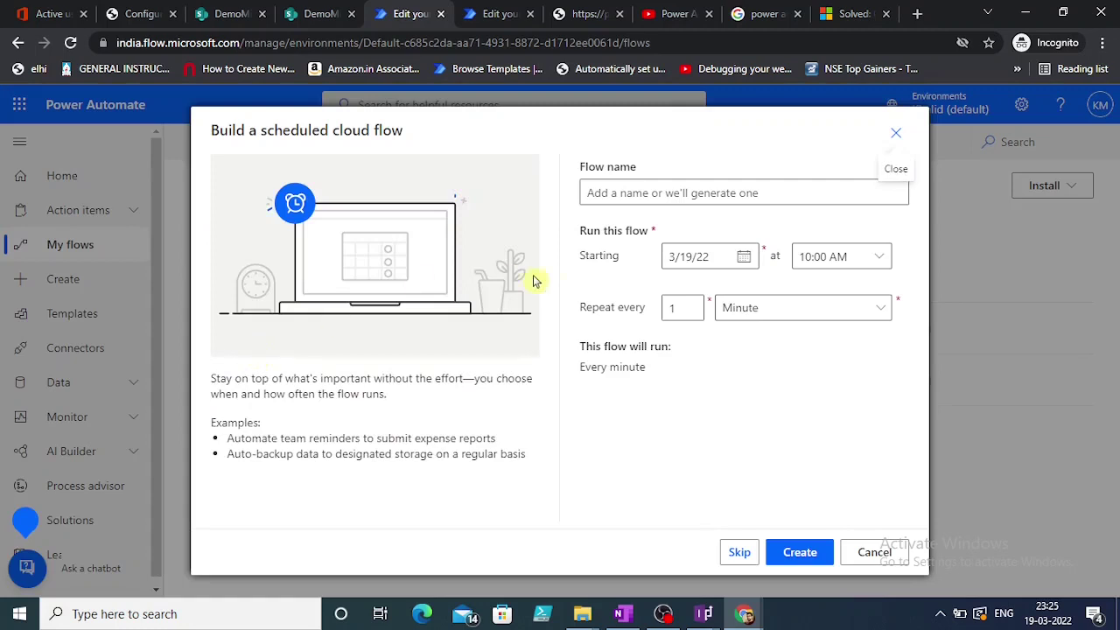
pyautogui.click(603, 198)
pyautogui.write('Download')
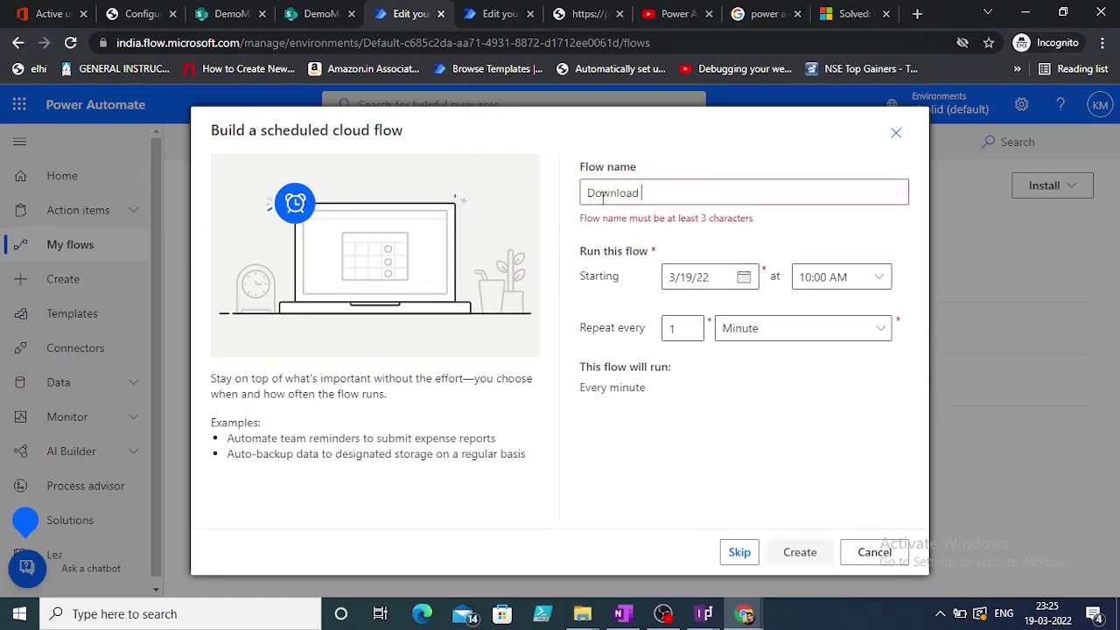
pyautogui.write(' attach')
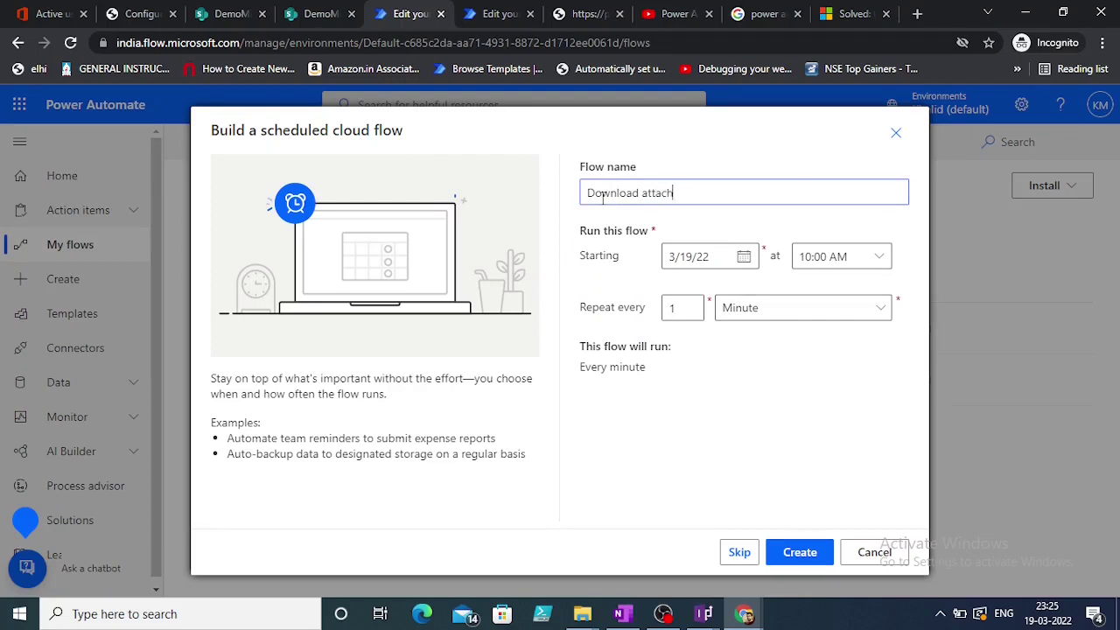
pyautogui.write('ments from list')
pyautogui.click(744, 259)
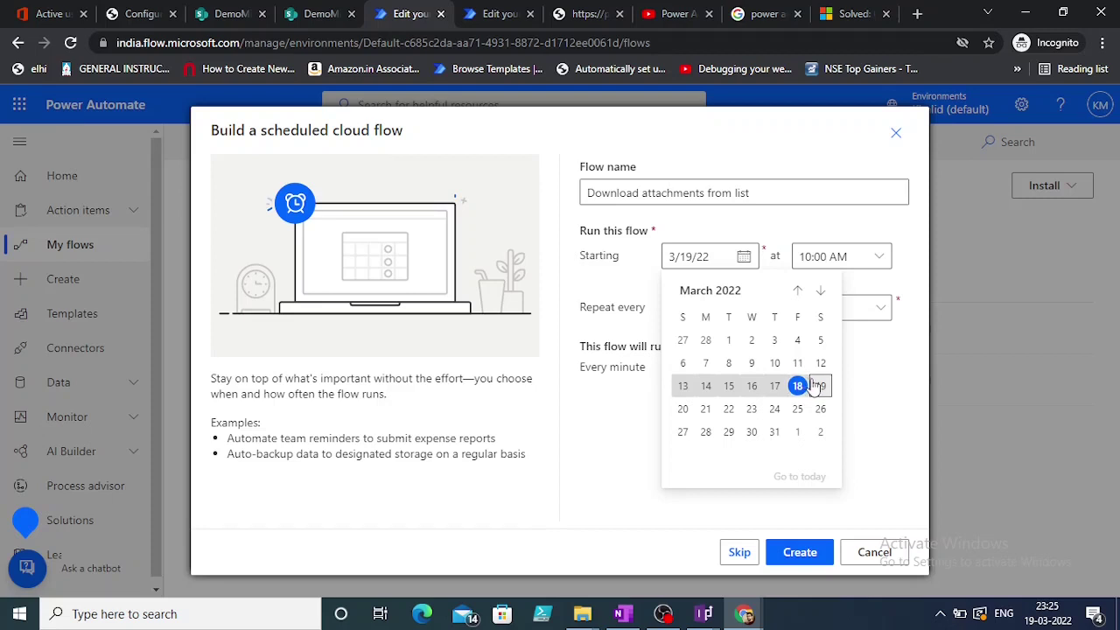
pyautogui.click(850, 386)
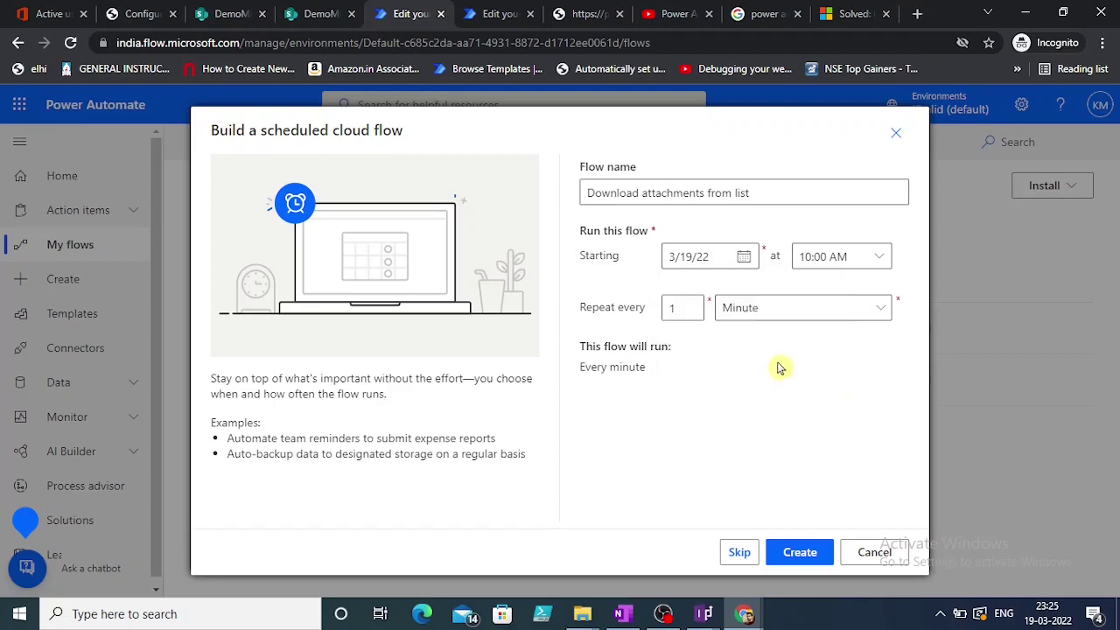
# Set the flow to repeat every 1 week on Sunday only, create it, and expand its Recurrence trigger
pyautogui.click(846, 307)
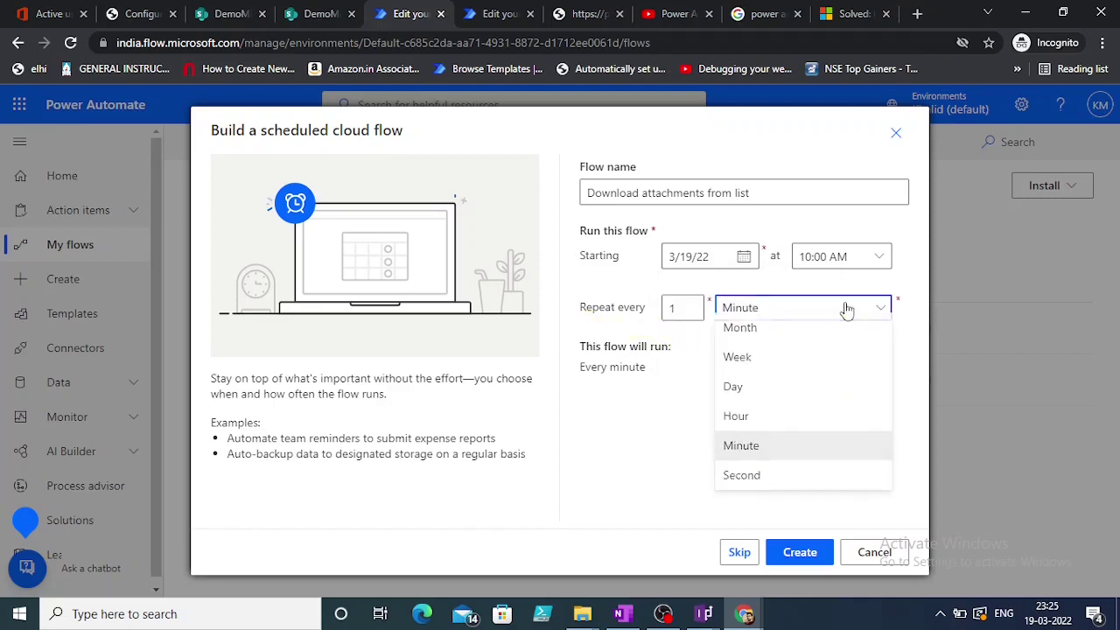
pyautogui.click(790, 368)
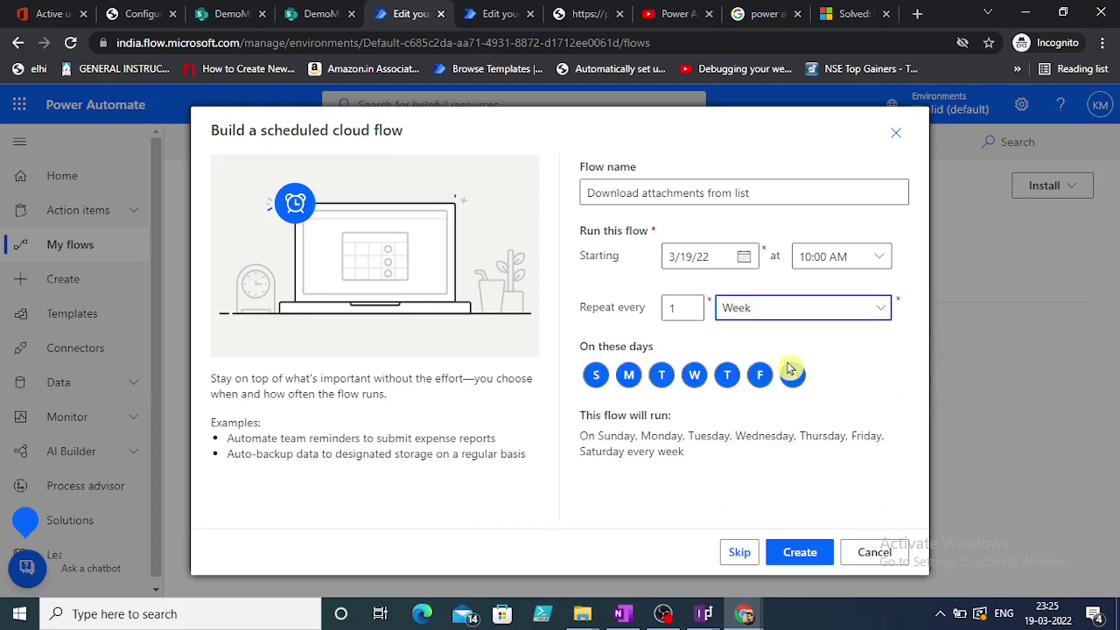
pyautogui.click(628, 374)
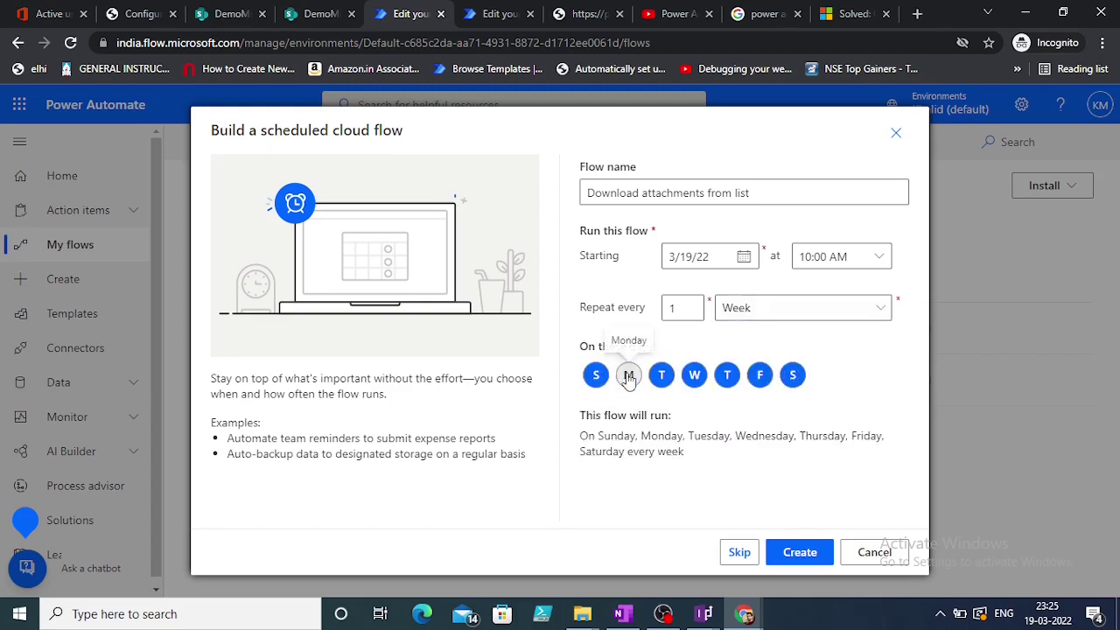
pyautogui.click(663, 376)
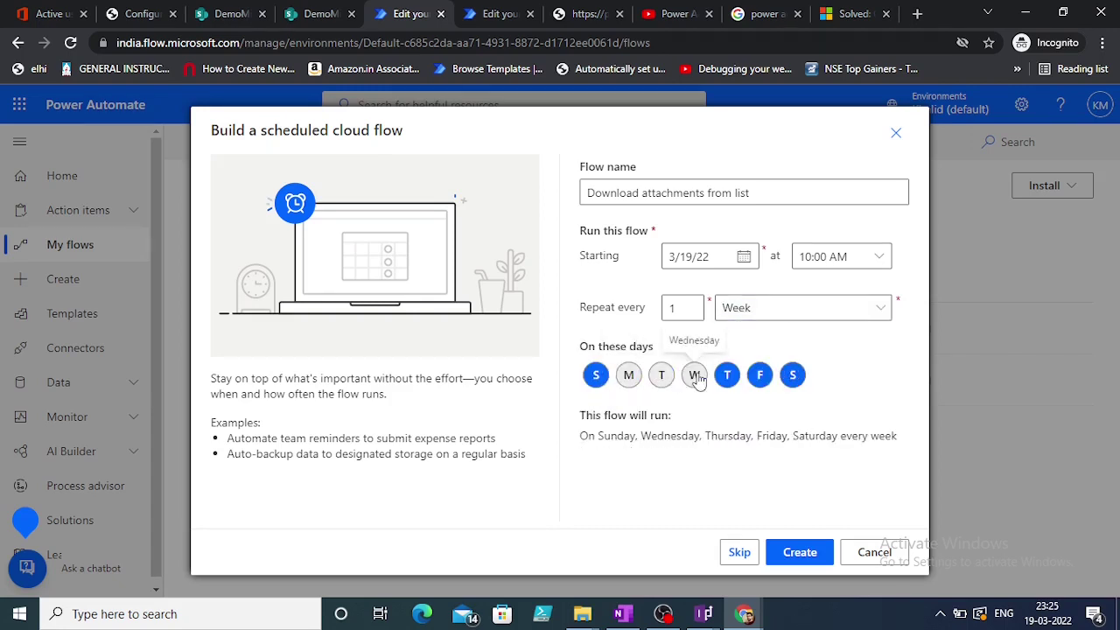
pyautogui.click(695, 377)
pyautogui.click(727, 376)
pyautogui.click(760, 376)
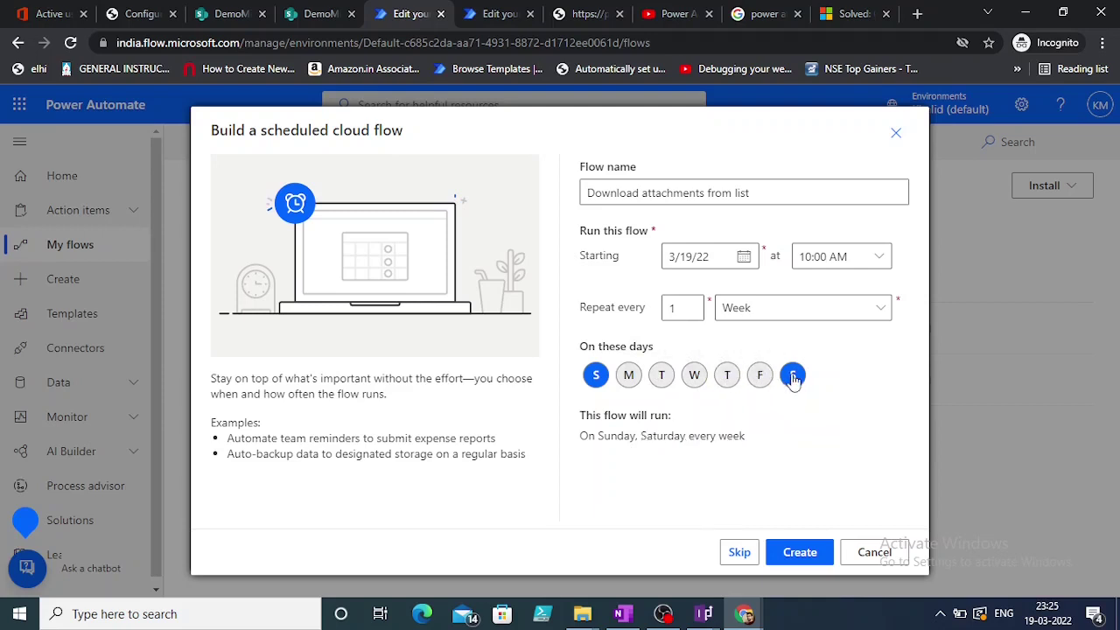
pyautogui.click(792, 377)
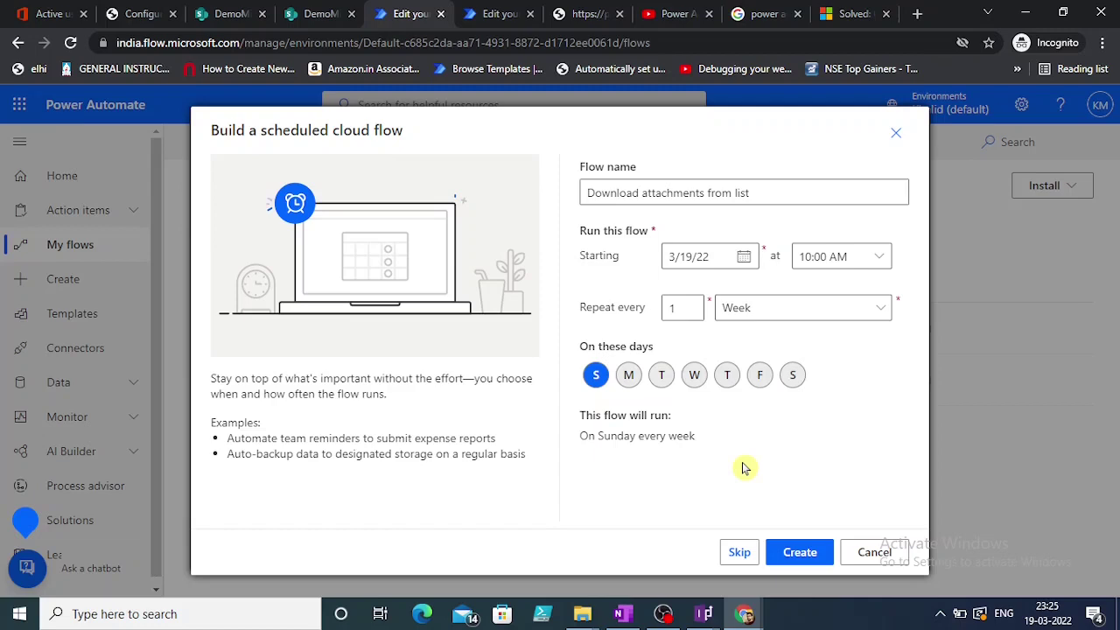
pyautogui.click(797, 554)
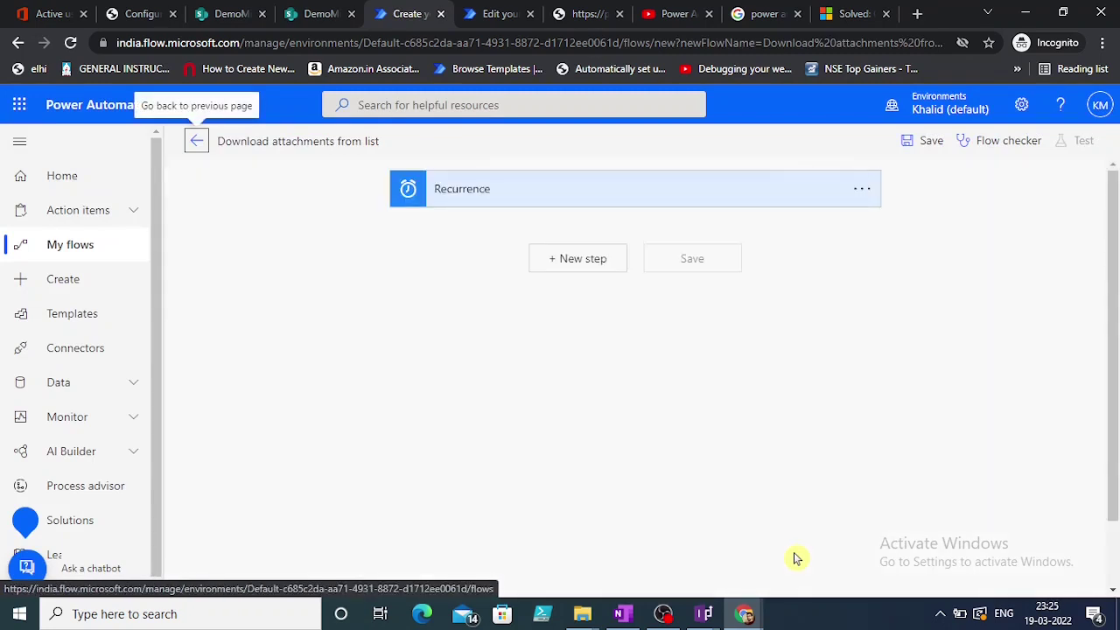
pyautogui.click(488, 202)
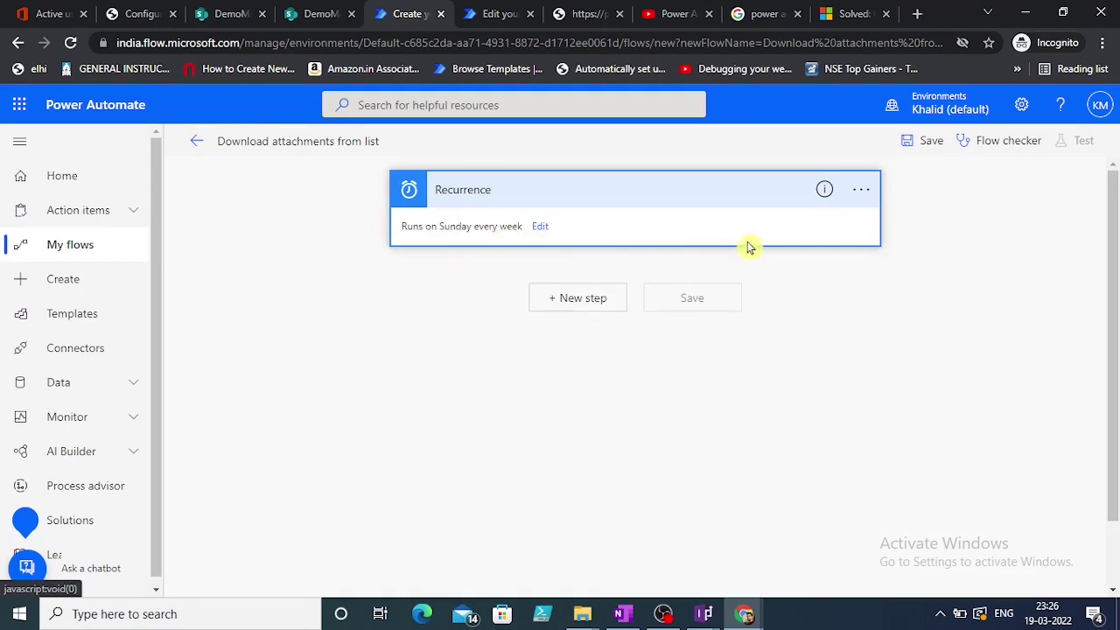
# Add a SharePoint Get items action after the Recurrence trigger
pyautogui.click(580, 300)
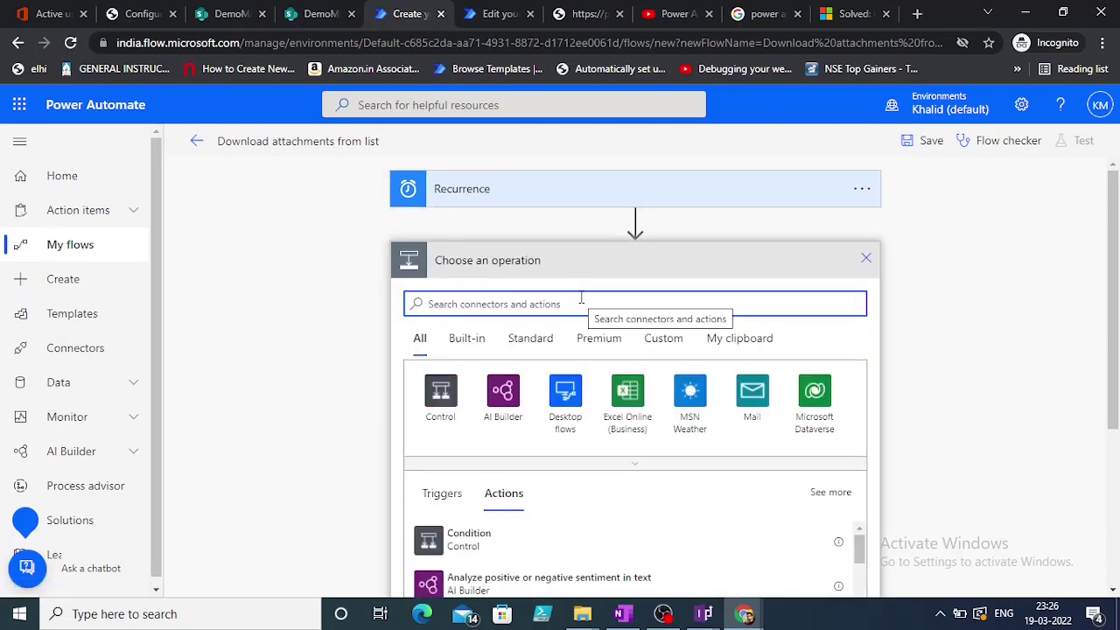
pyautogui.write('get i')
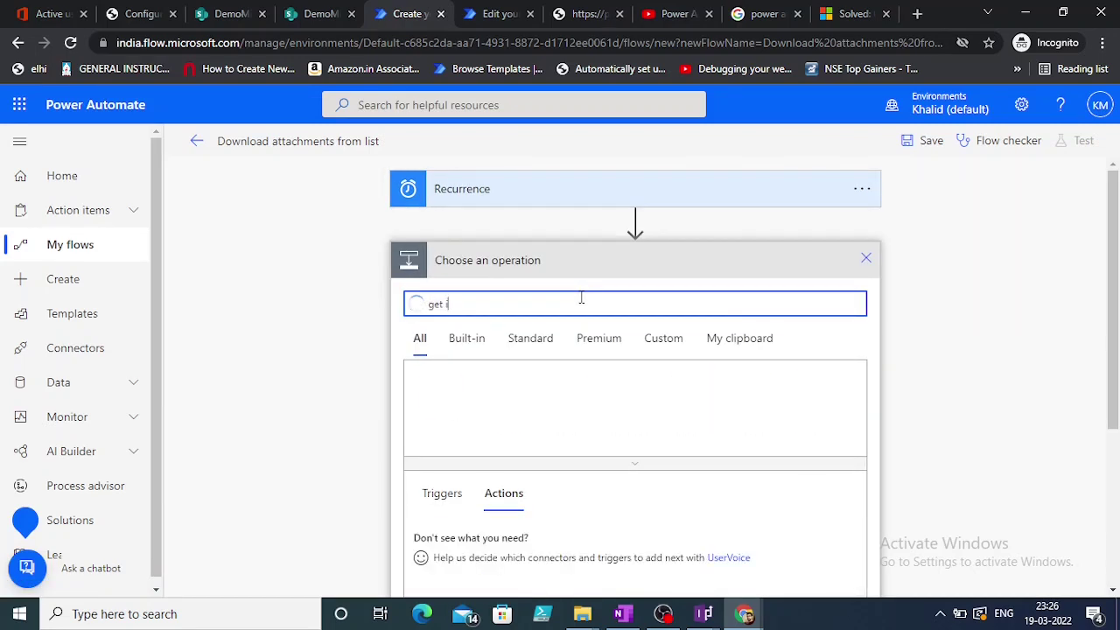
pyautogui.write('tems')
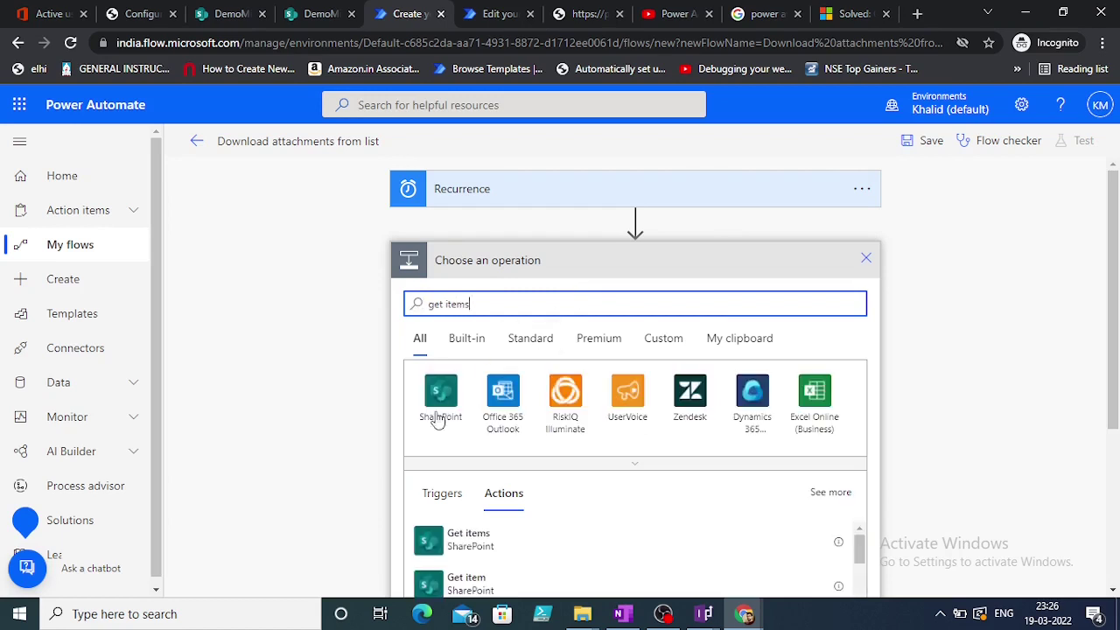
pyautogui.click(470, 541)
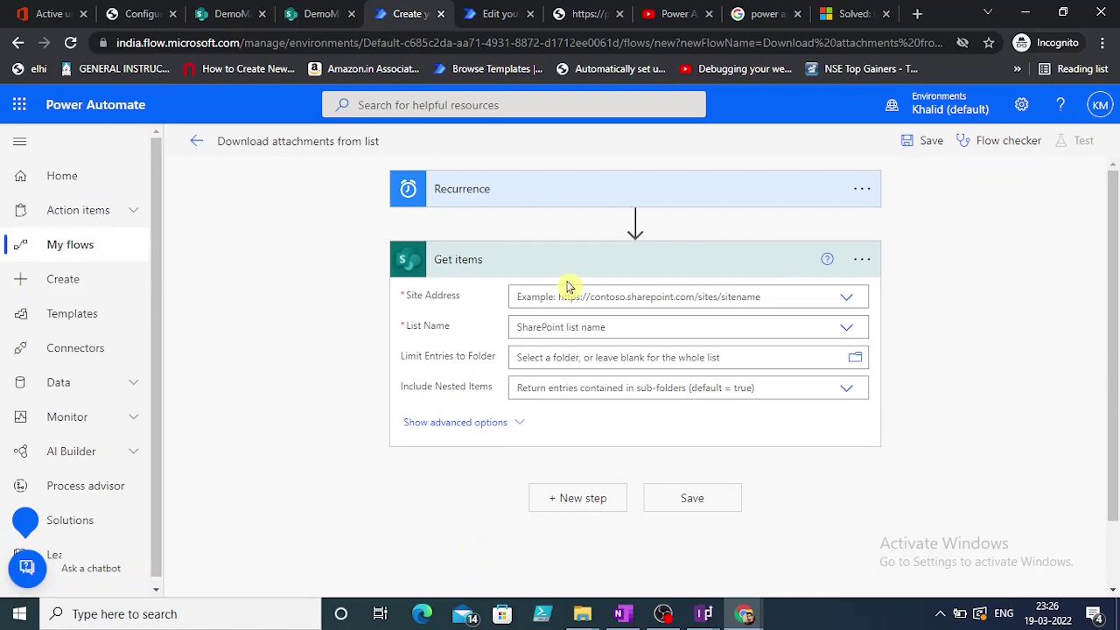
# Configure Get items to read from the DemoMigrationtesting site and the Infopath form list
pyautogui.click(607, 291)
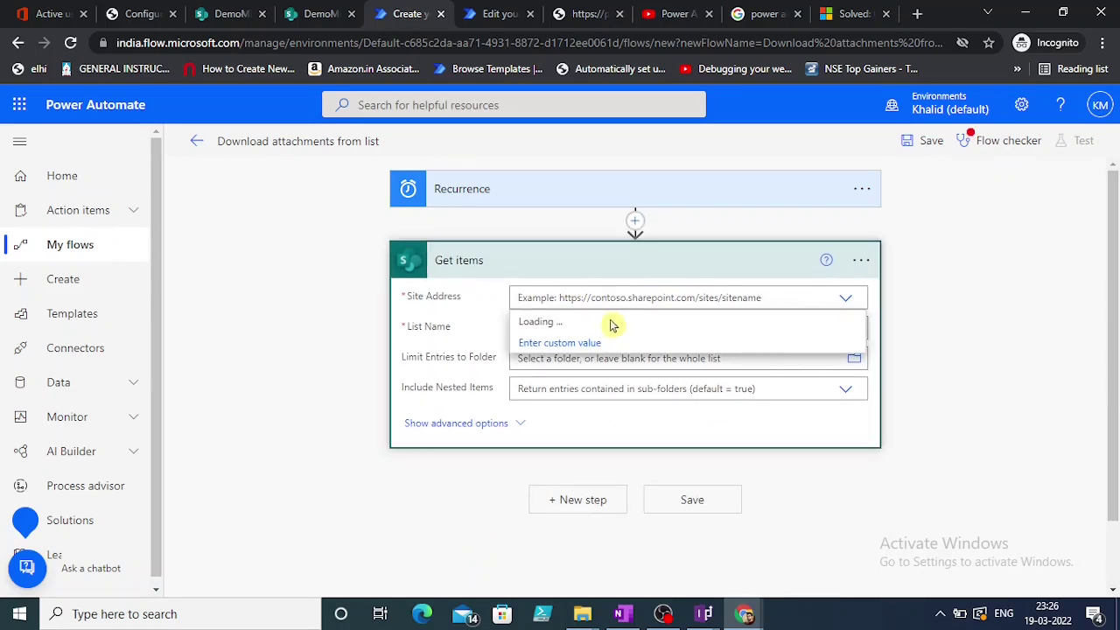
pyautogui.click(688, 322)
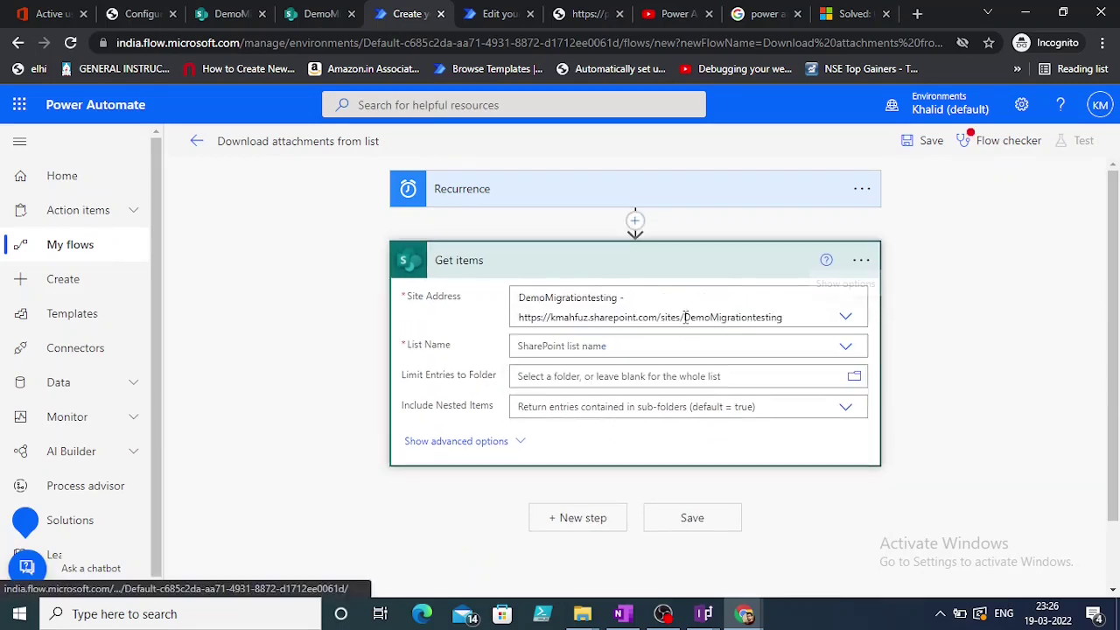
pyautogui.click(543, 344)
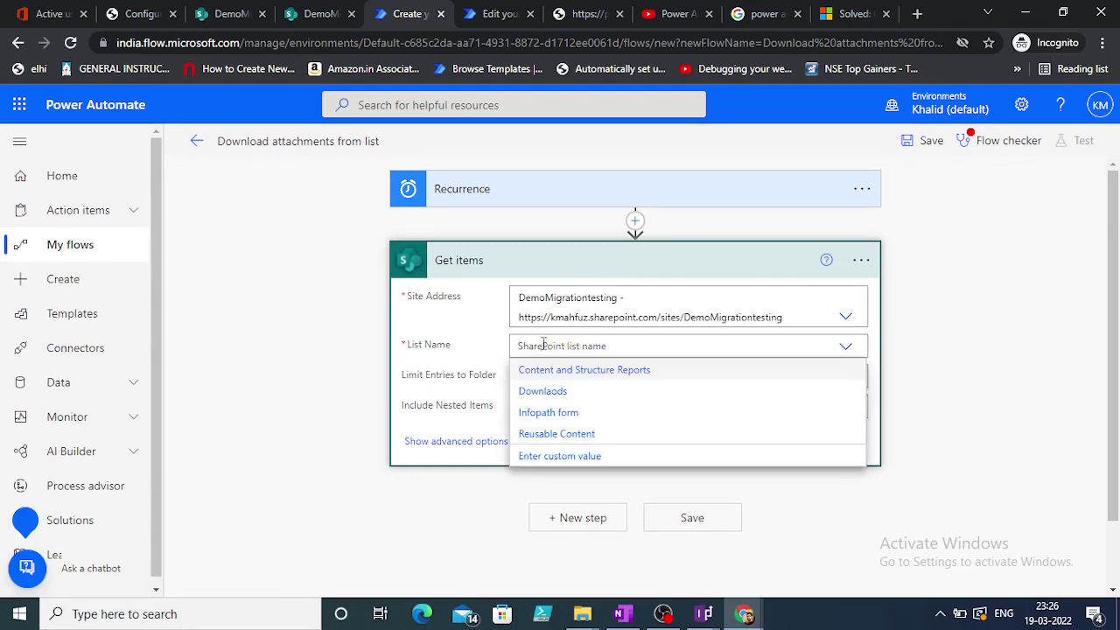
pyautogui.click(550, 413)
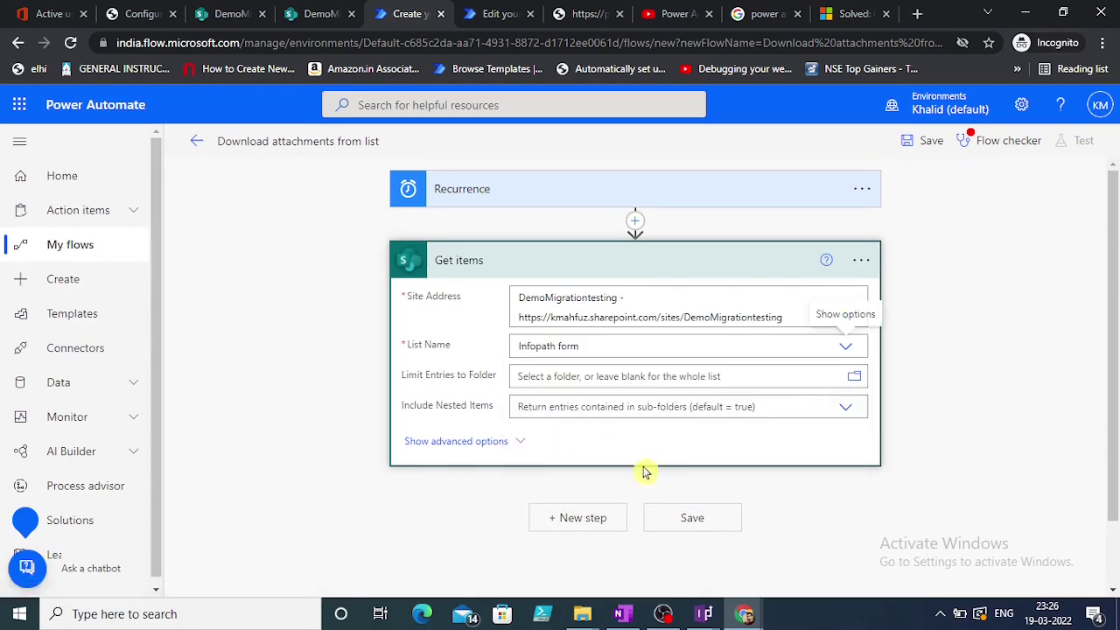
# Add an Apply to each loop after Get items and choose its output from the Get items dynamic content
pyautogui.click(568, 517)
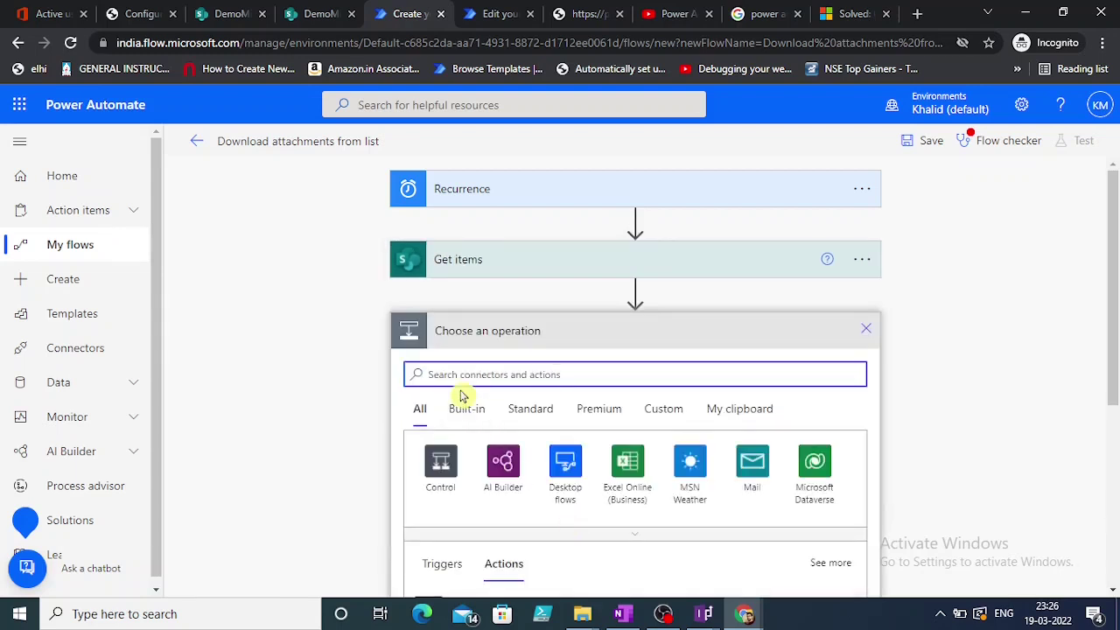
pyautogui.click(442, 461)
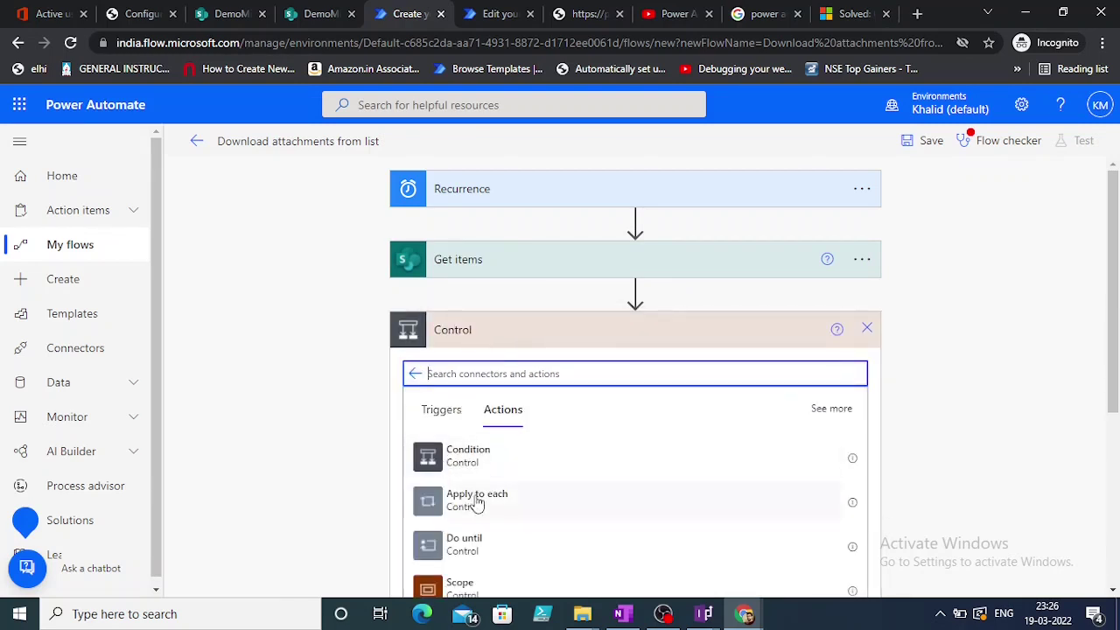
pyautogui.click(477, 499)
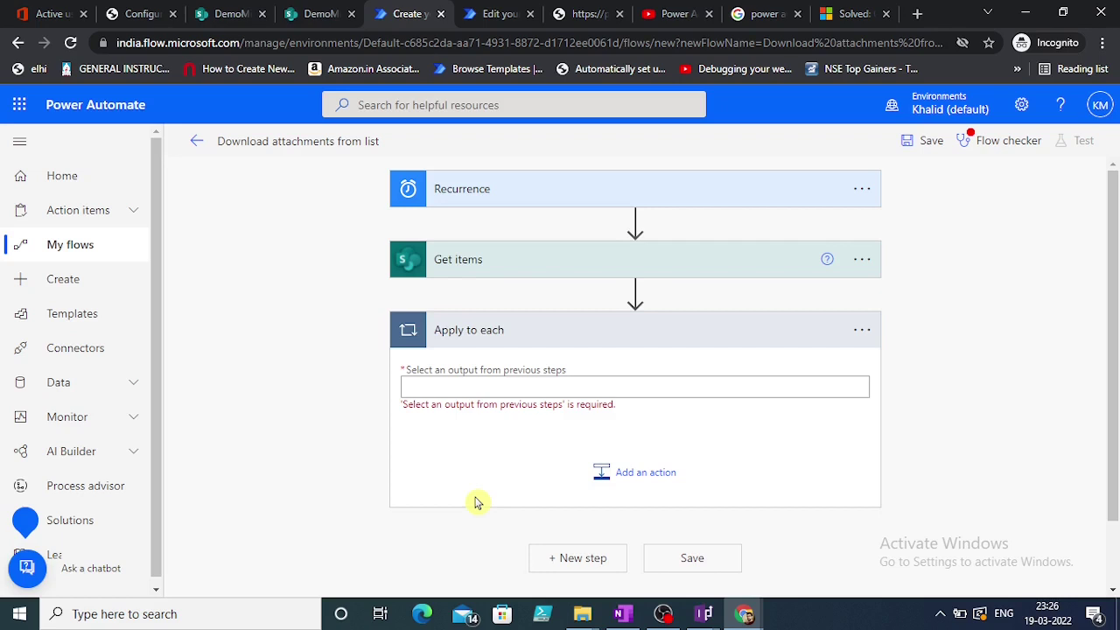
pyautogui.click(456, 382)
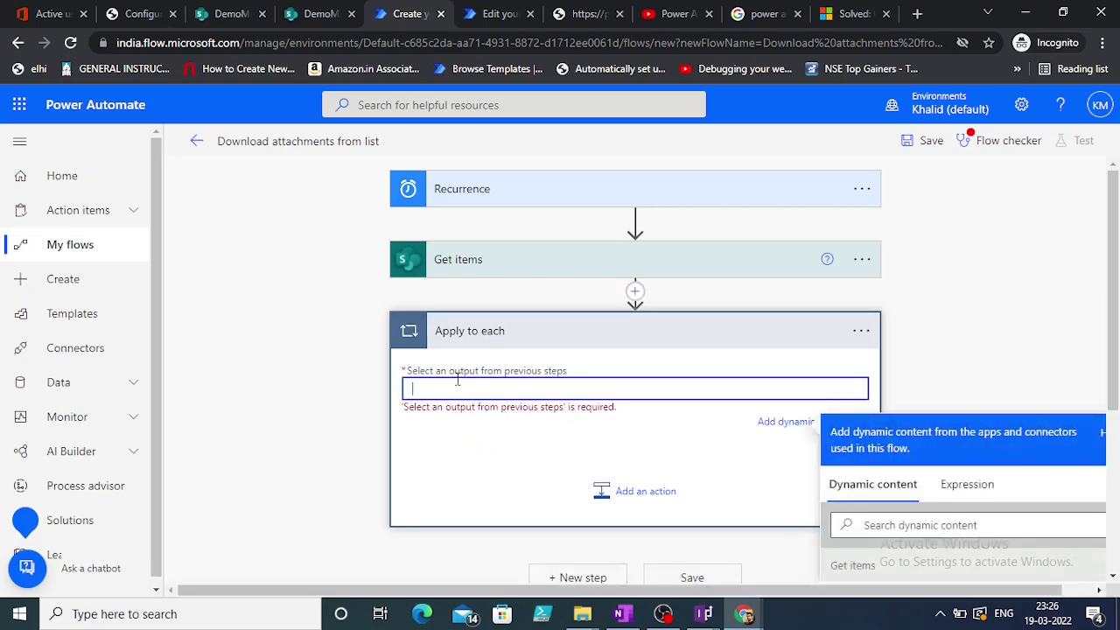
pyautogui.moveTo(1116, 254); pyautogui.dragTo(1116, 423)
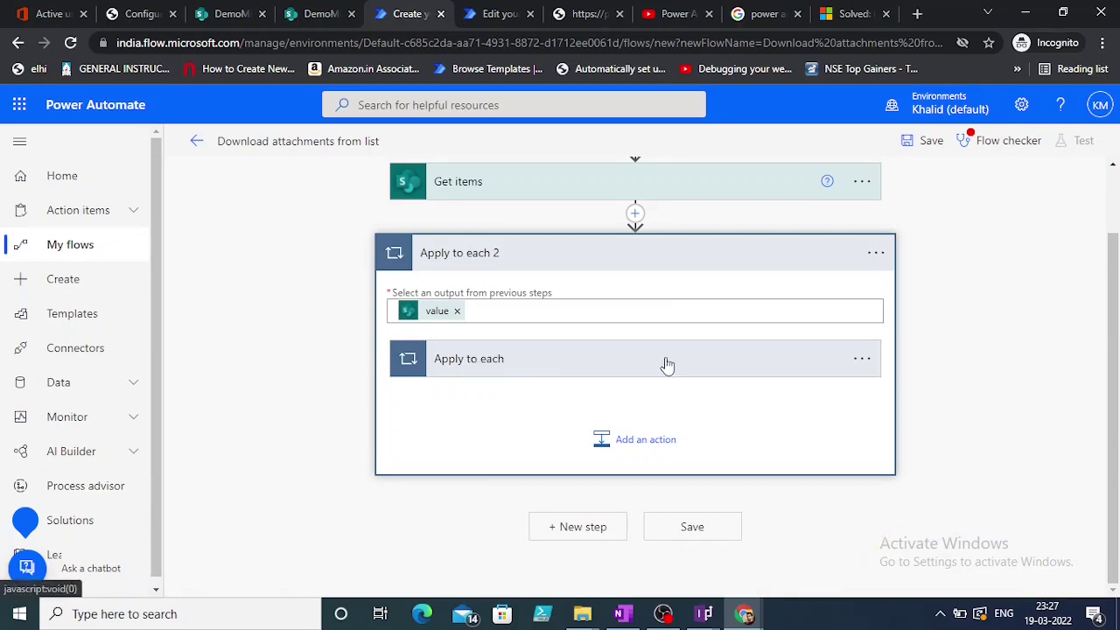
# Delete the empty Apply to each loop nested inside Apply to each 2
pyautogui.click(859, 360)
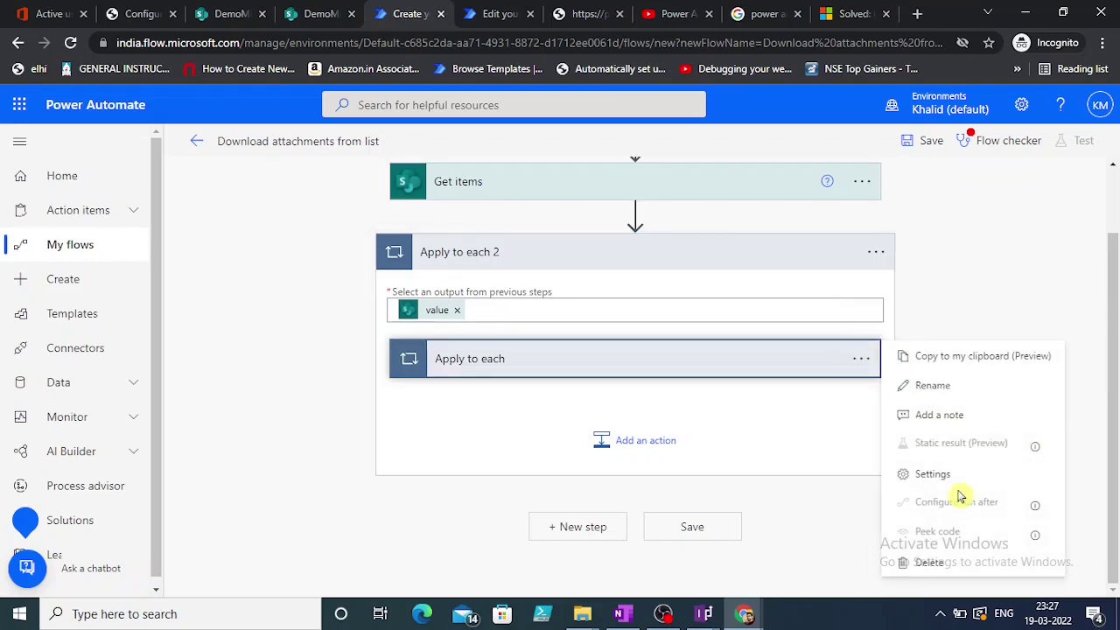
pyautogui.click(931, 568)
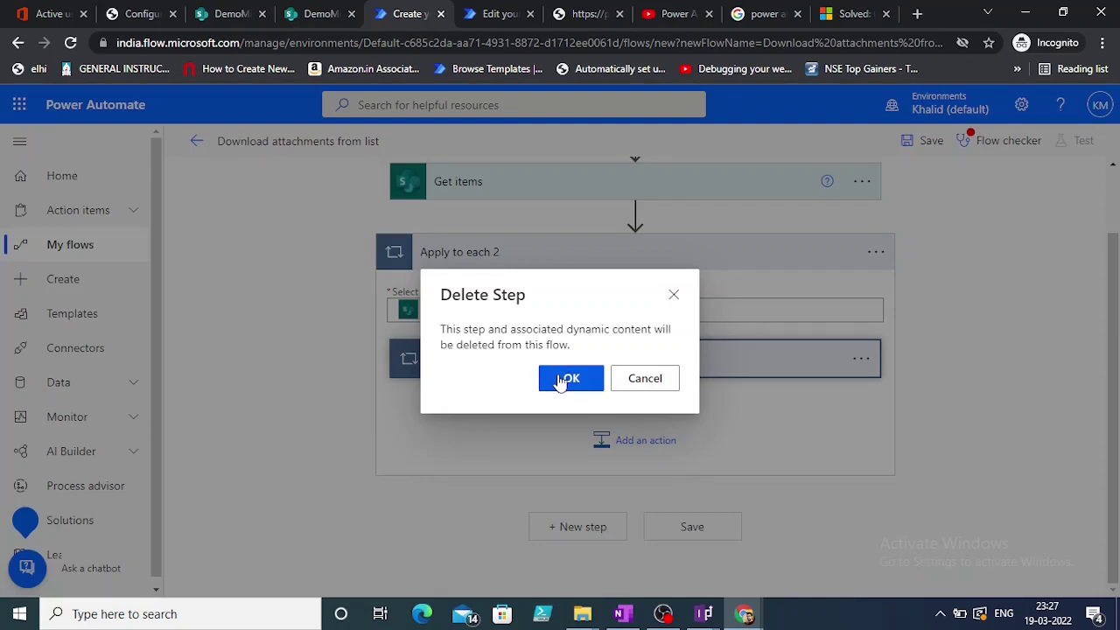
pyautogui.click(563, 382)
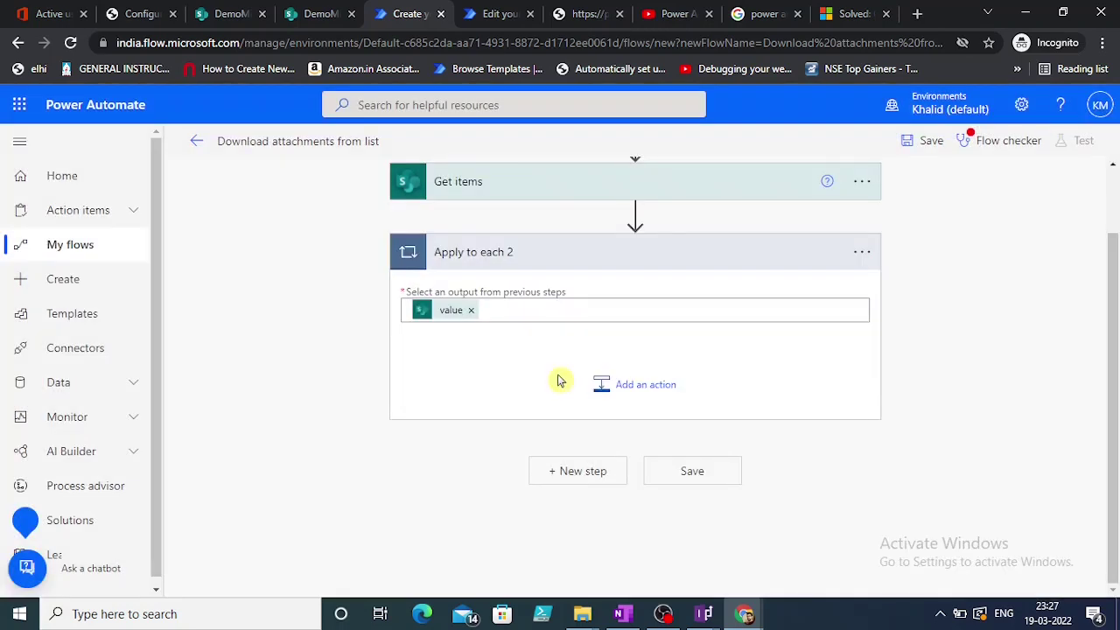
# Add a SharePoint Get attachments action inside the Apply to each 2 loop
pyautogui.click(626, 395)
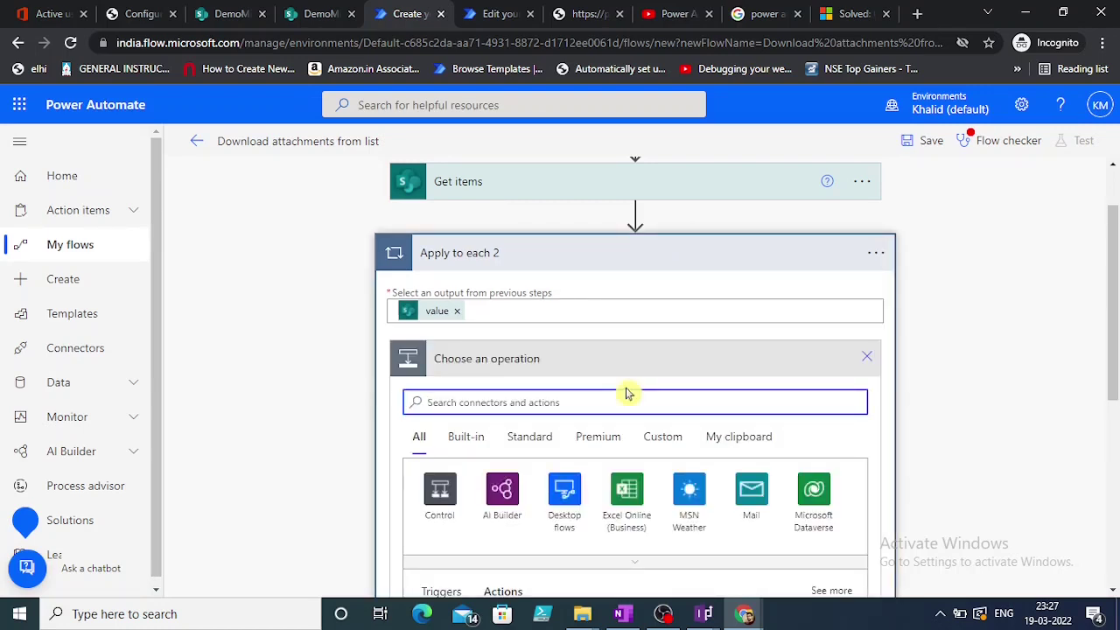
pyautogui.write('get a')
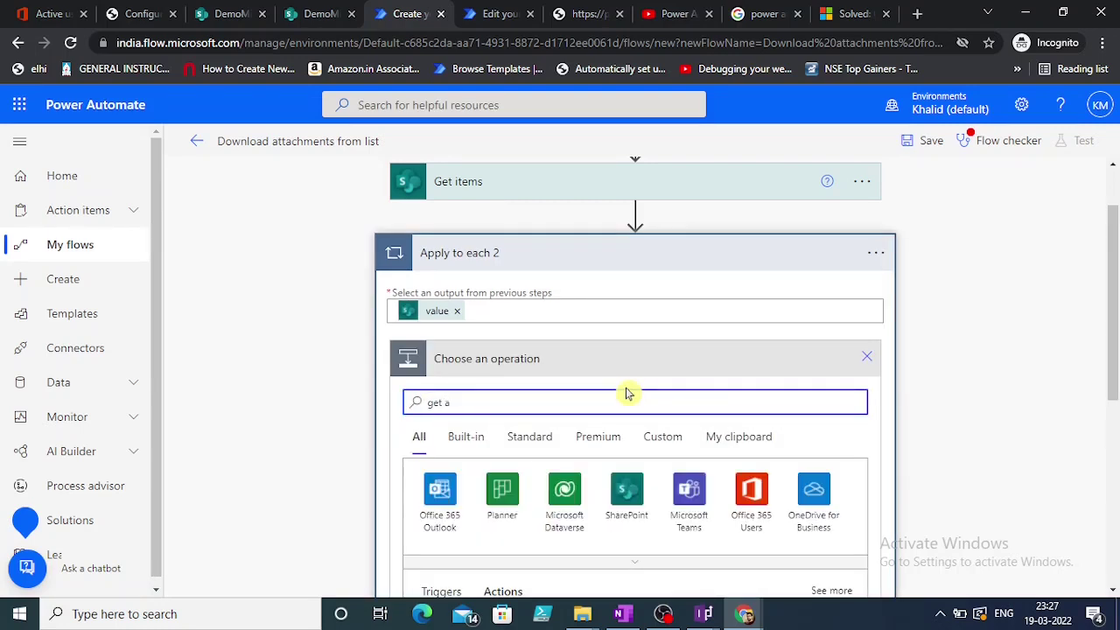
pyautogui.write('tta')
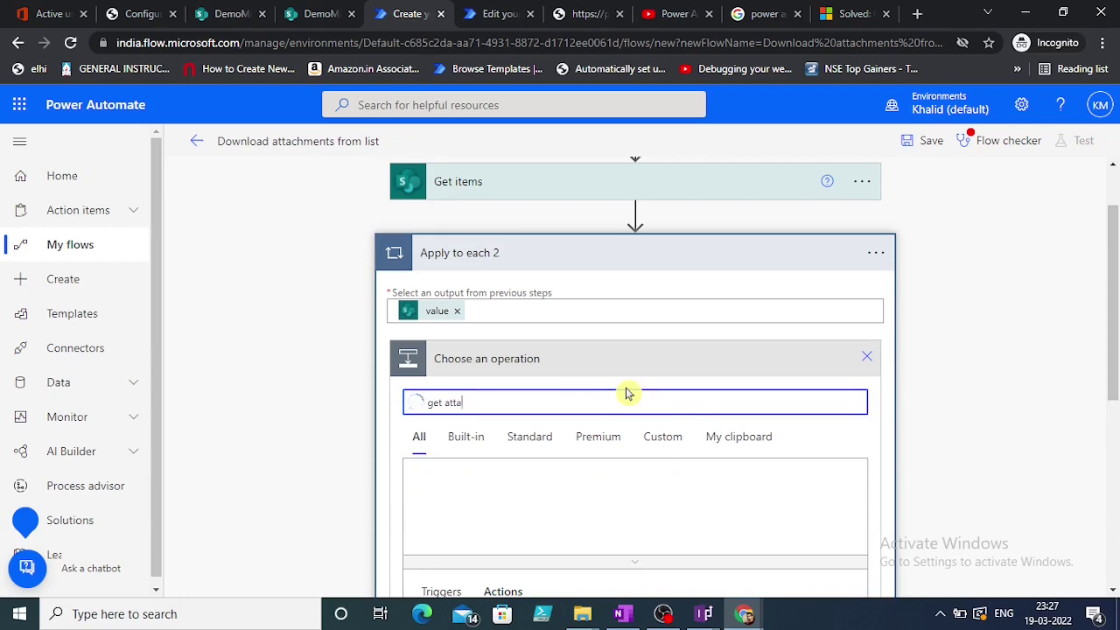
pyautogui.scroll(-2, 1115, 391)
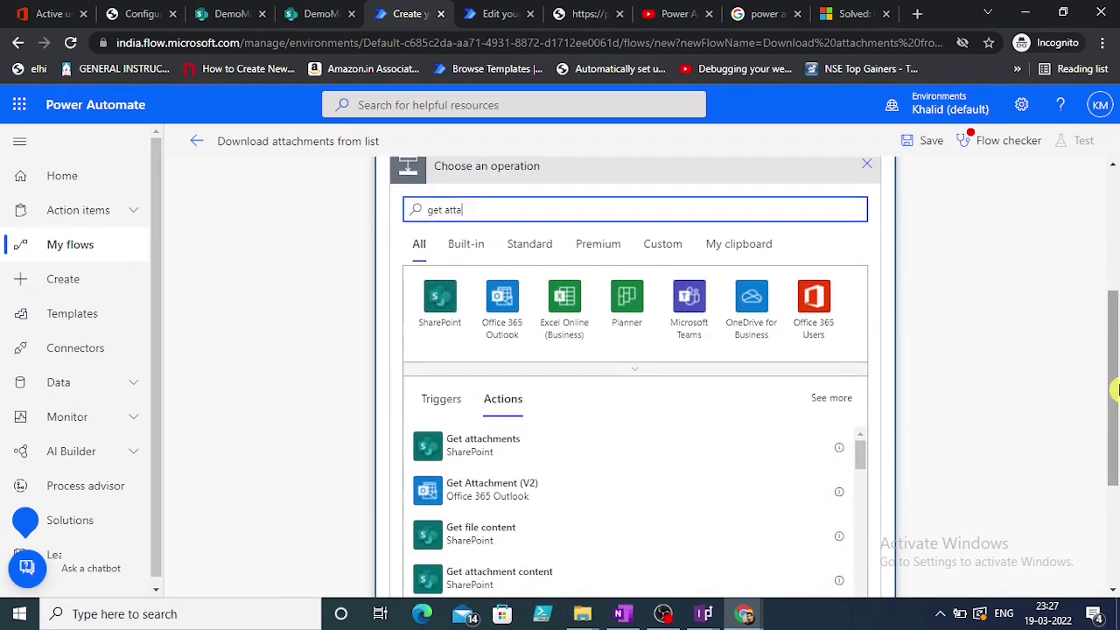
pyautogui.click(474, 450)
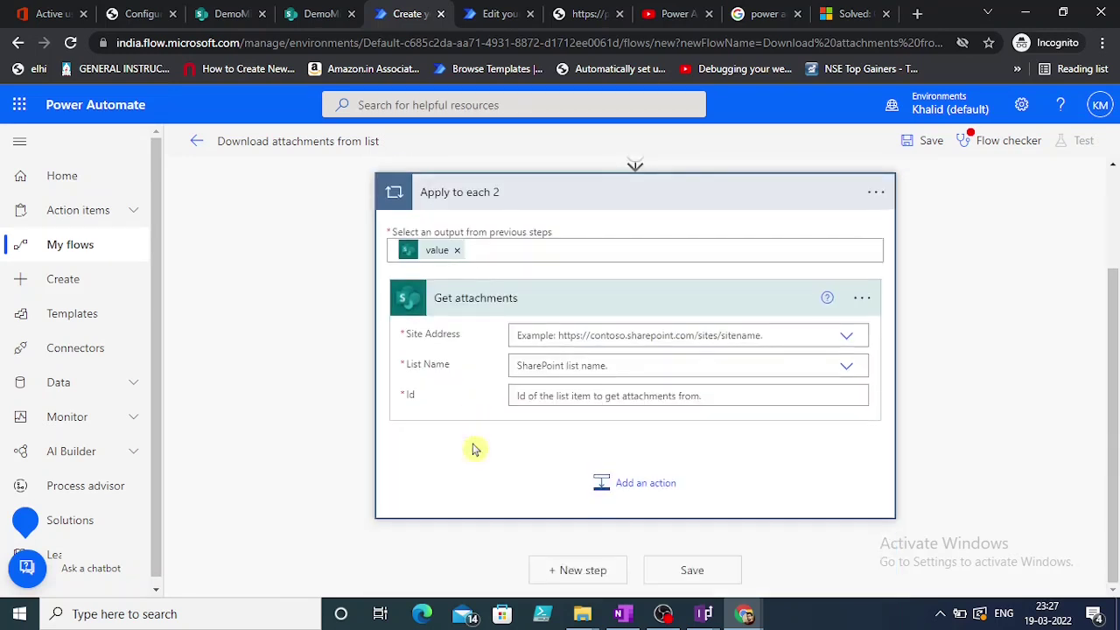
# Configure Get attachments with the DemoMigrationtesting site, the Infopath form list and the ID from Get items
pyautogui.click(587, 334)
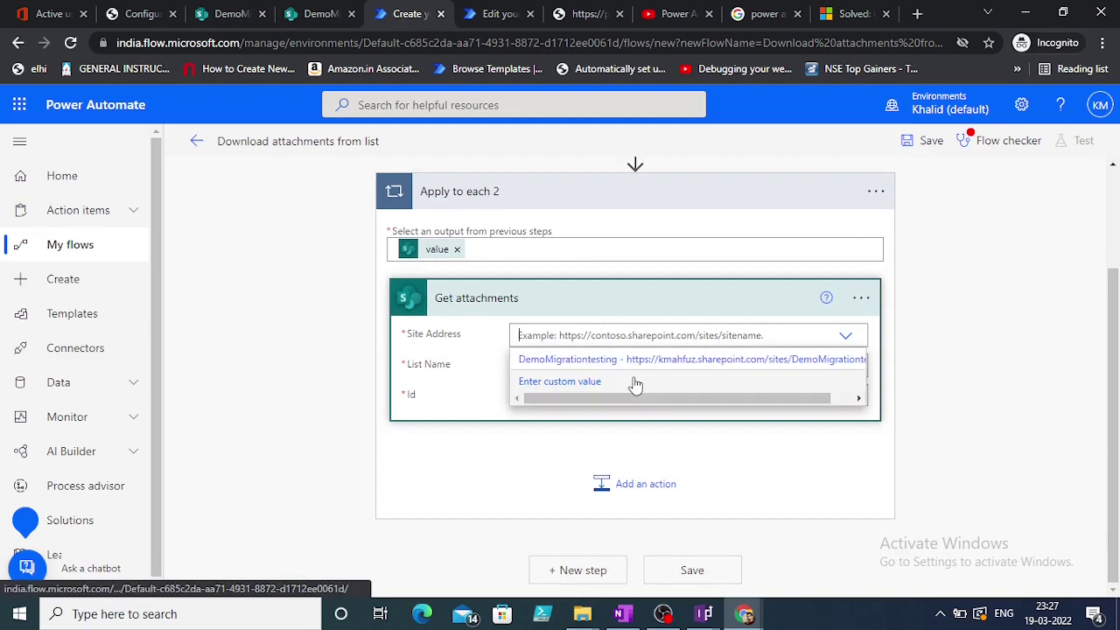
pyautogui.click(588, 359)
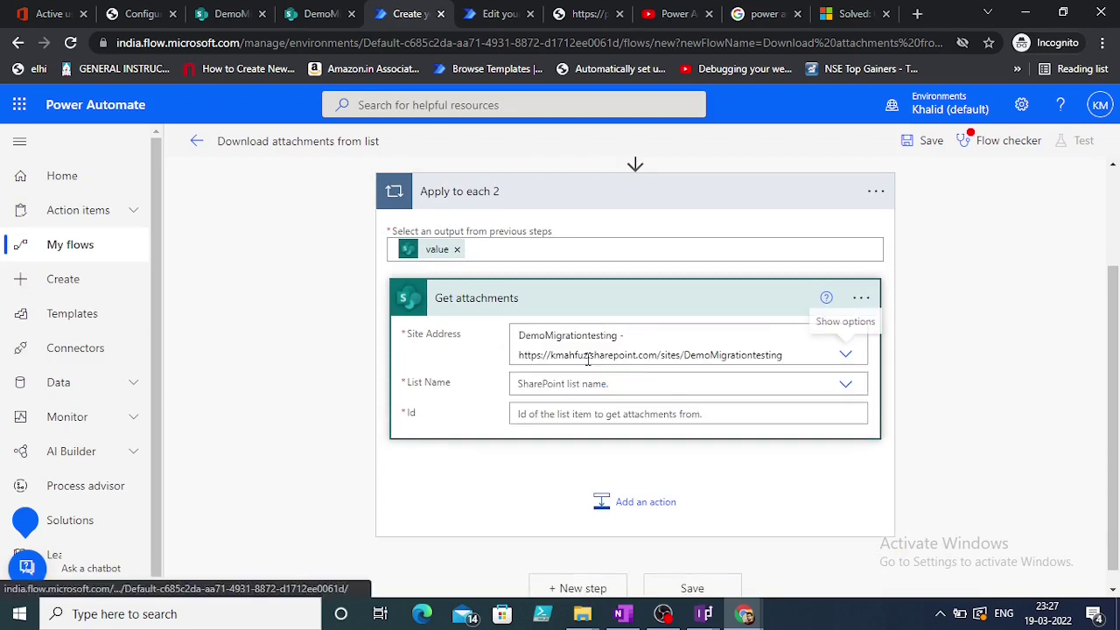
pyautogui.click(559, 377)
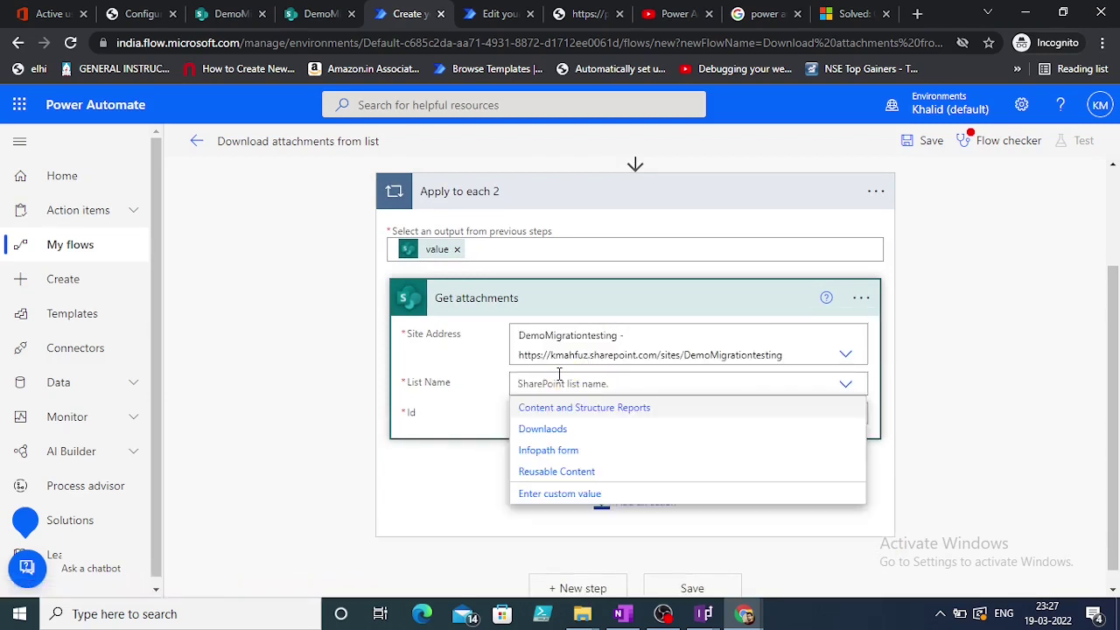
pyautogui.click(552, 449)
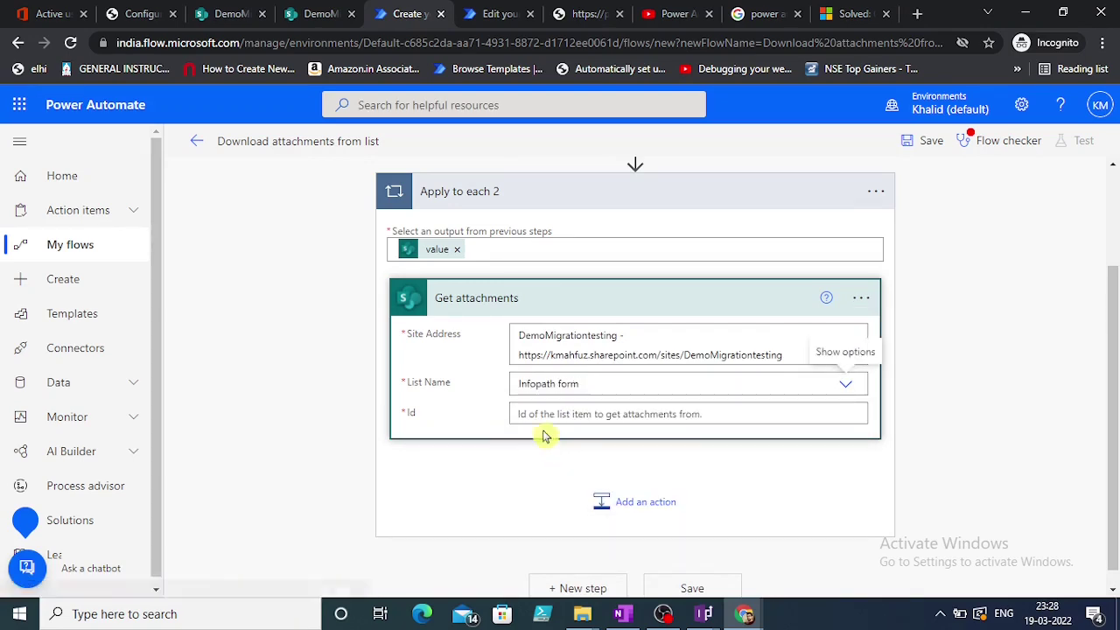
pyautogui.click(536, 414)
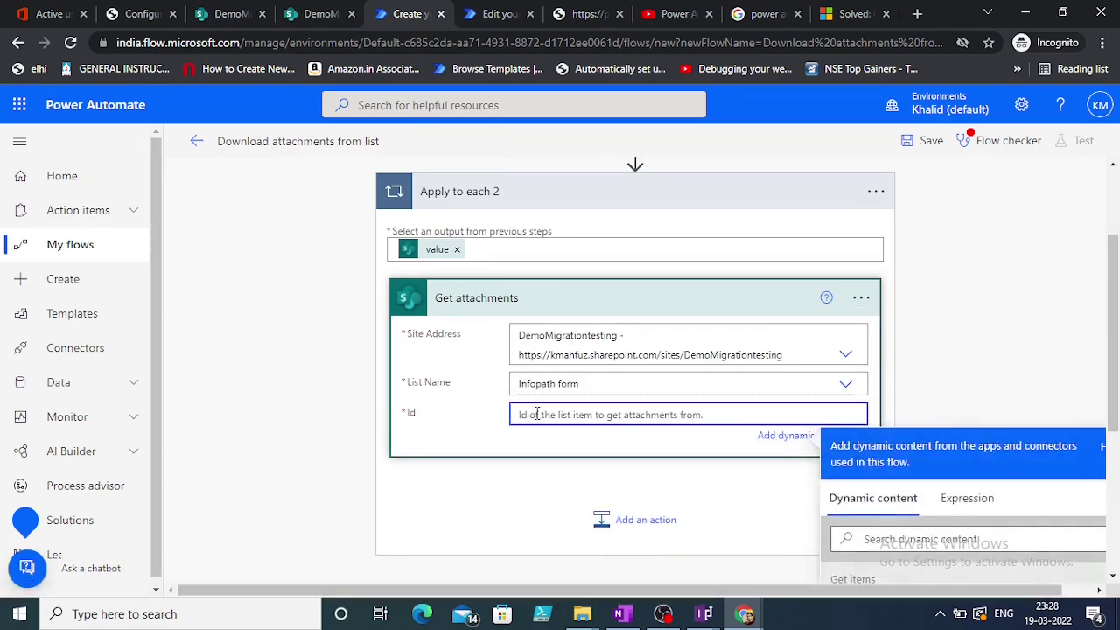
pyautogui.moveTo(1114, 350); pyautogui.dragTo(1116, 498)
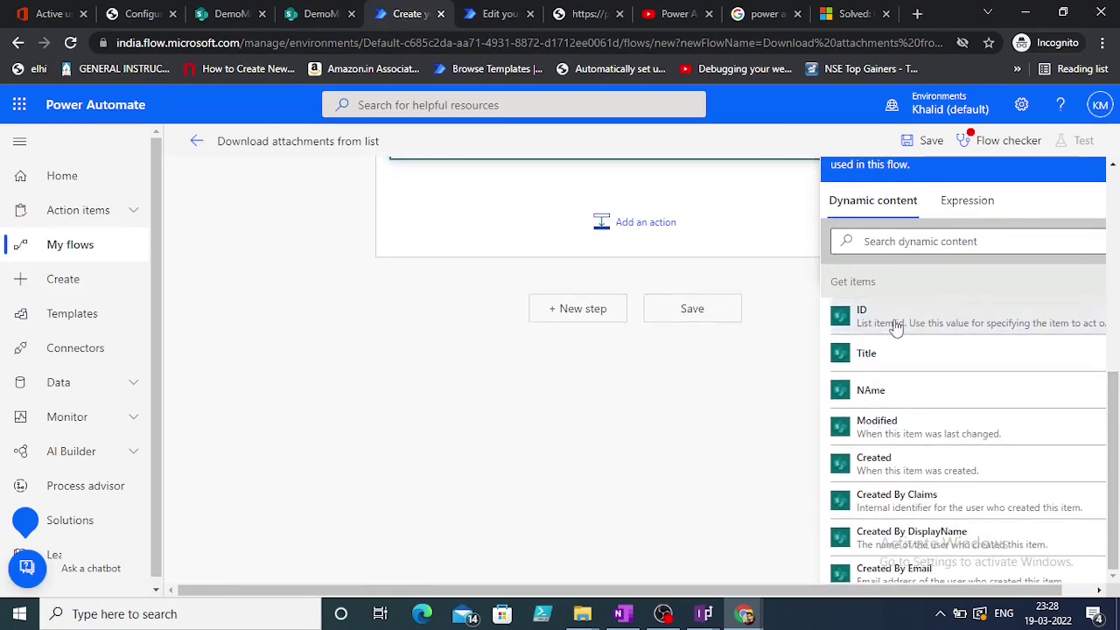
pyautogui.click(675, 383)
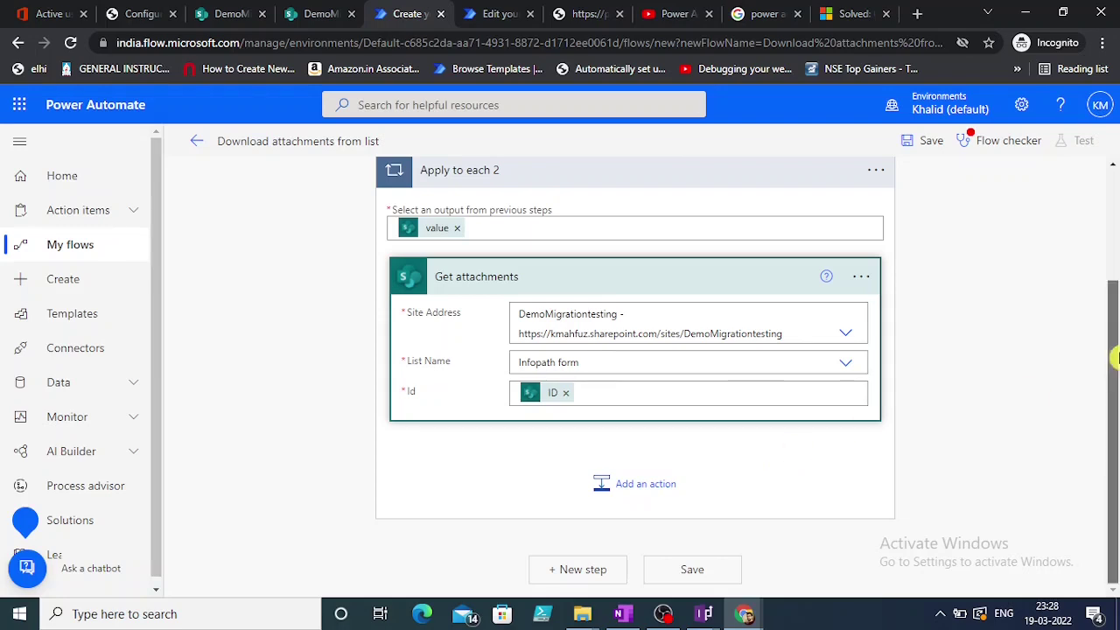
# Add a SharePoint Get attachment content action after Get attachments inside the Apply to each 2 loop
pyautogui.moveTo(1115, 350); pyautogui.dragTo(1114, 374)
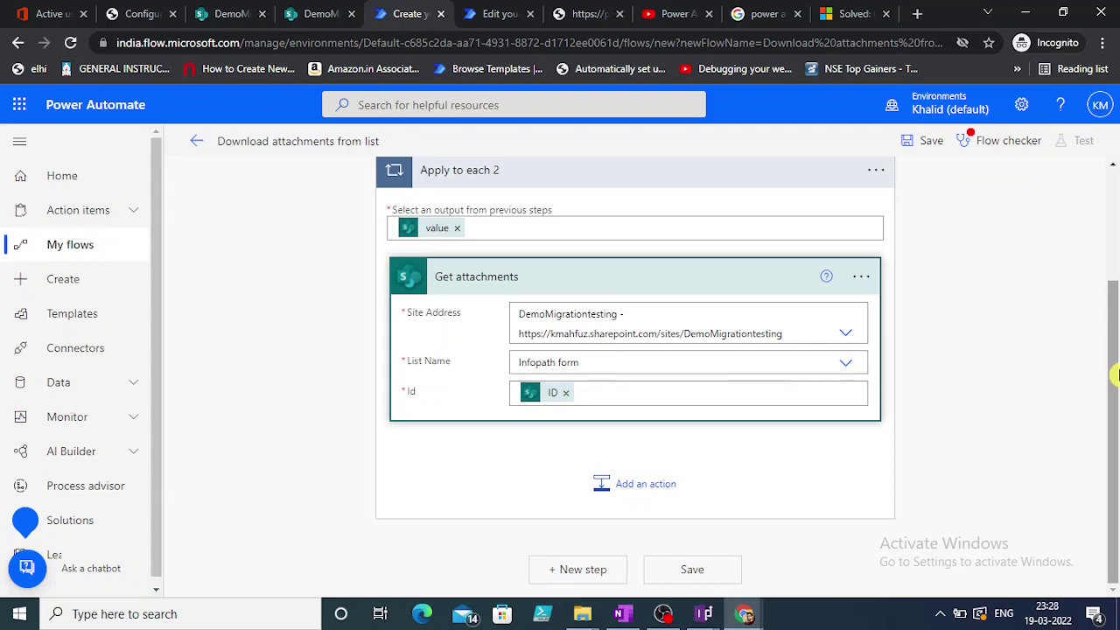
pyautogui.click(615, 485)
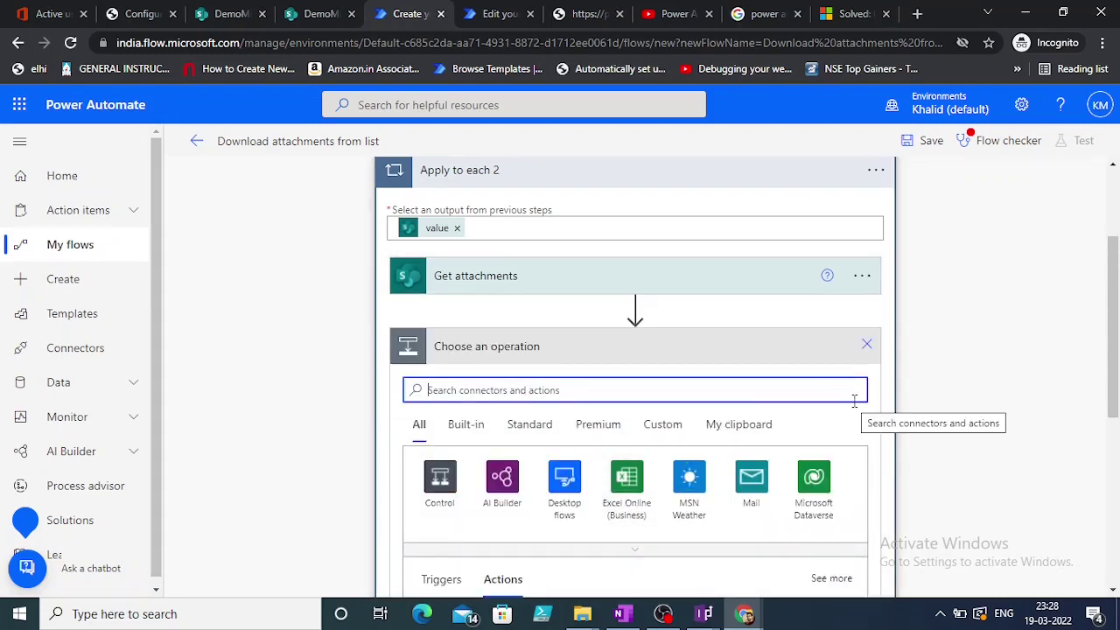
pyautogui.moveTo(1116, 359); pyautogui.dragTo(1116, 453)
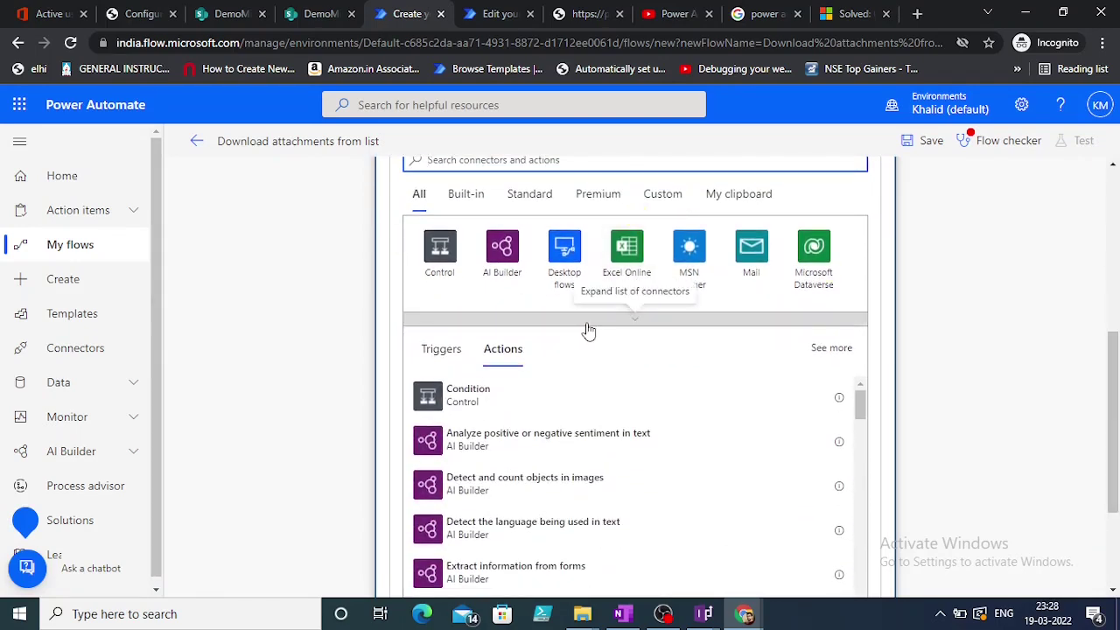
pyautogui.write('shafre')
pyautogui.press('BackSpace')
pyautogui.press('BackSpace')
pyautogui.press('BackSpace')
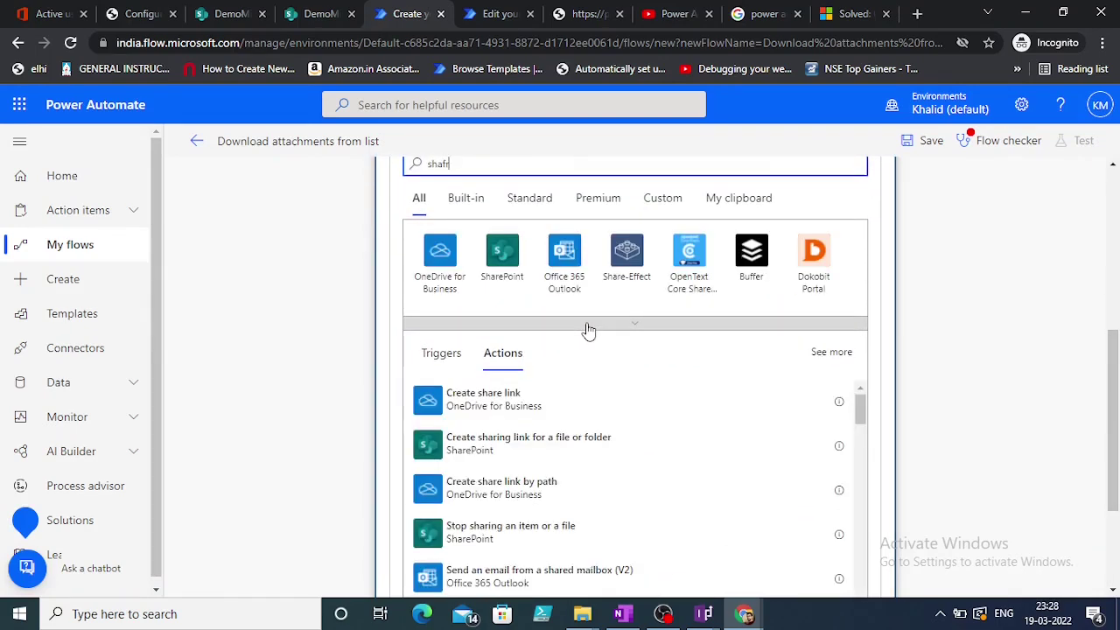
pyautogui.write('repoint')
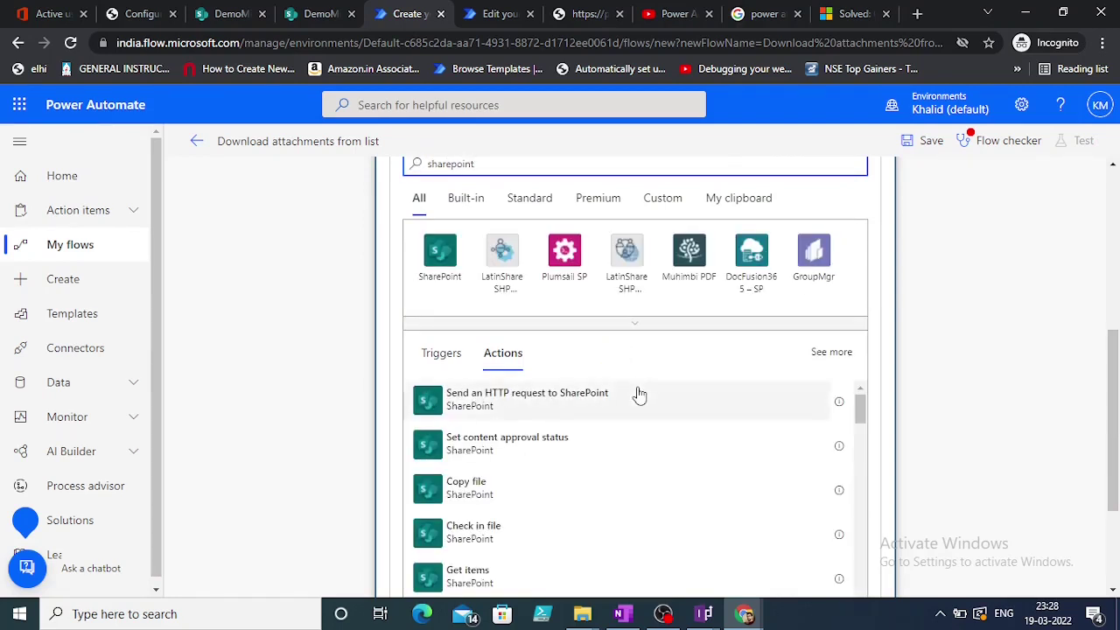
pyautogui.click(424, 242)
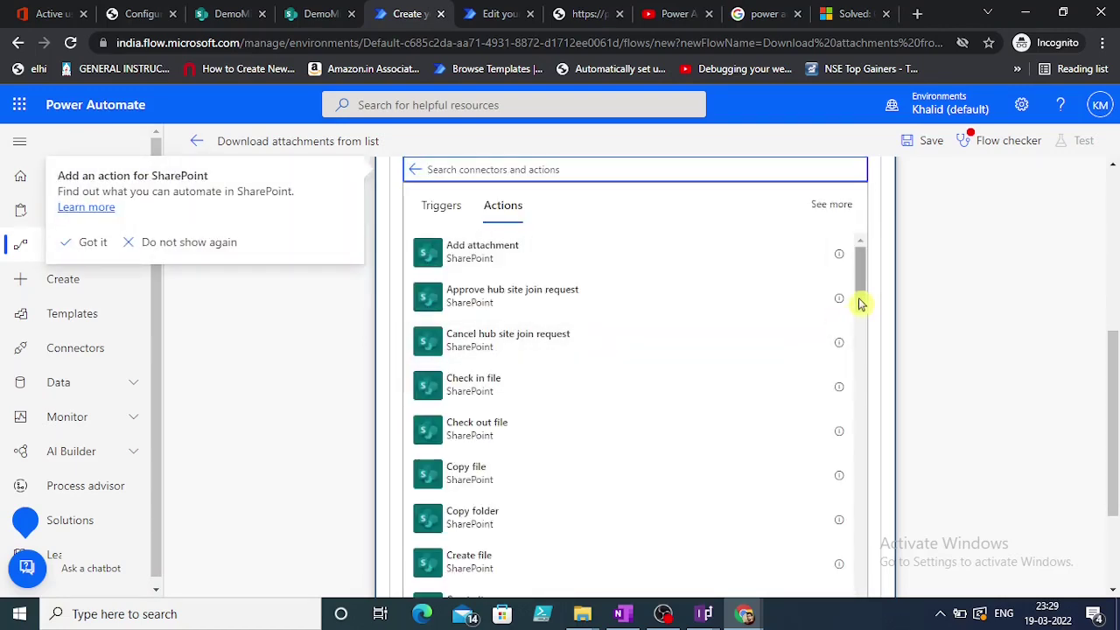
pyautogui.moveTo(860, 300); pyautogui.dragTo(867, 518)
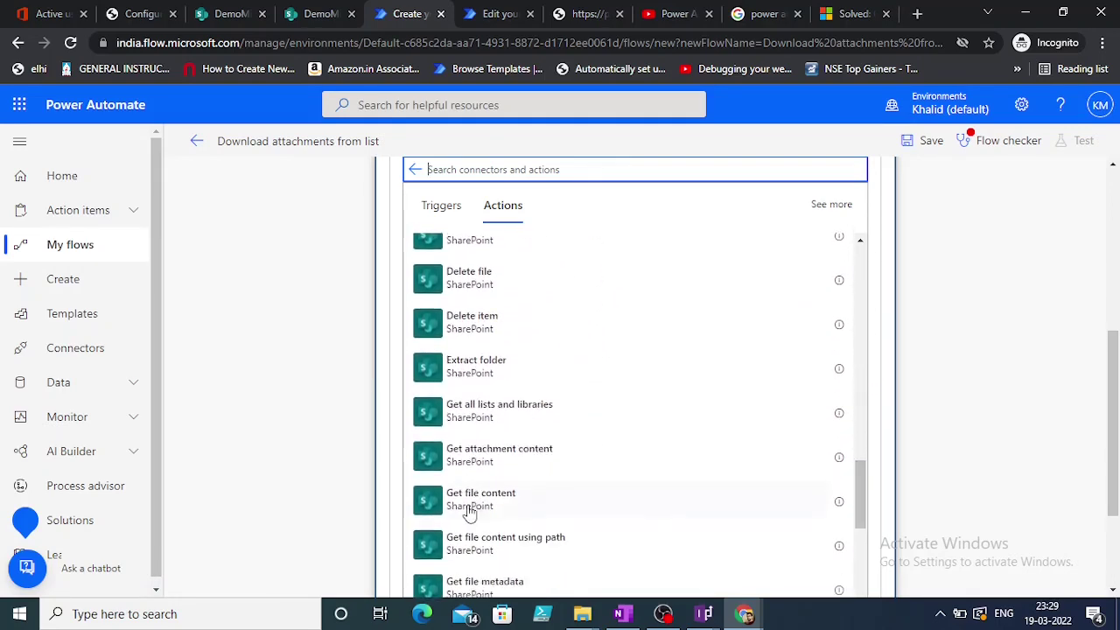
pyautogui.click(479, 464)
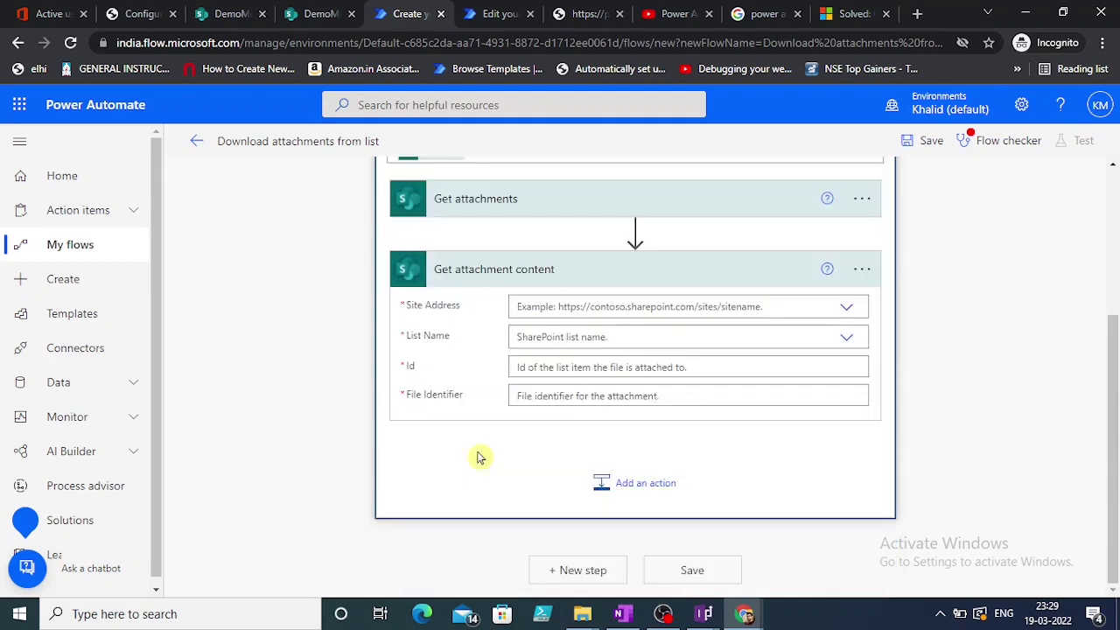
# Set Get attachment content to use the DemoMigrationtesting site and the Infopath form list
pyautogui.click(571, 305)
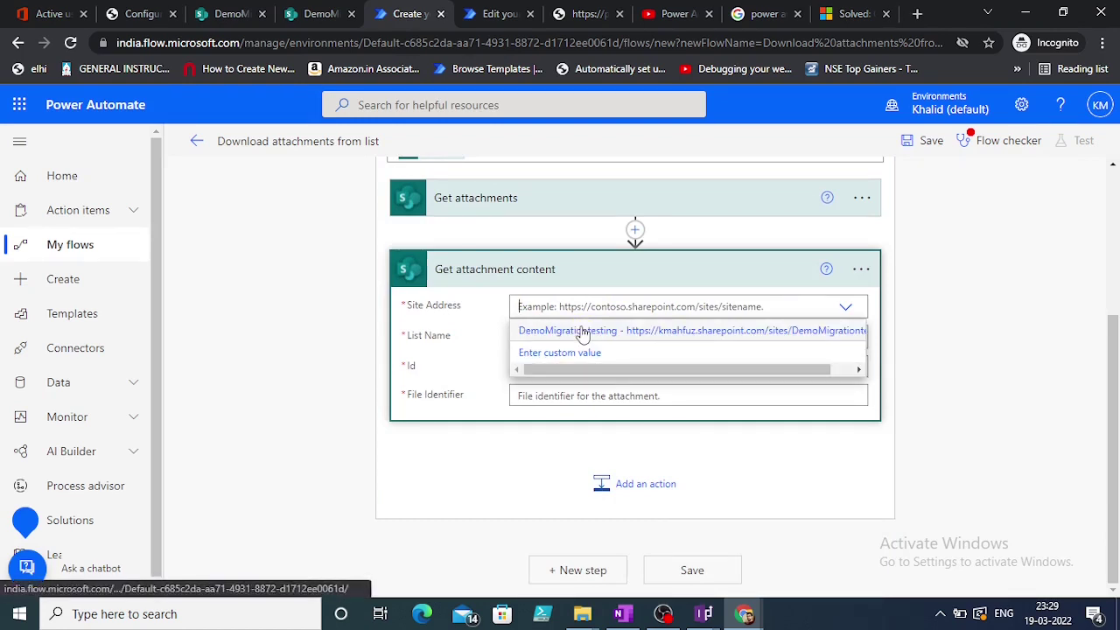
pyautogui.click(582, 330)
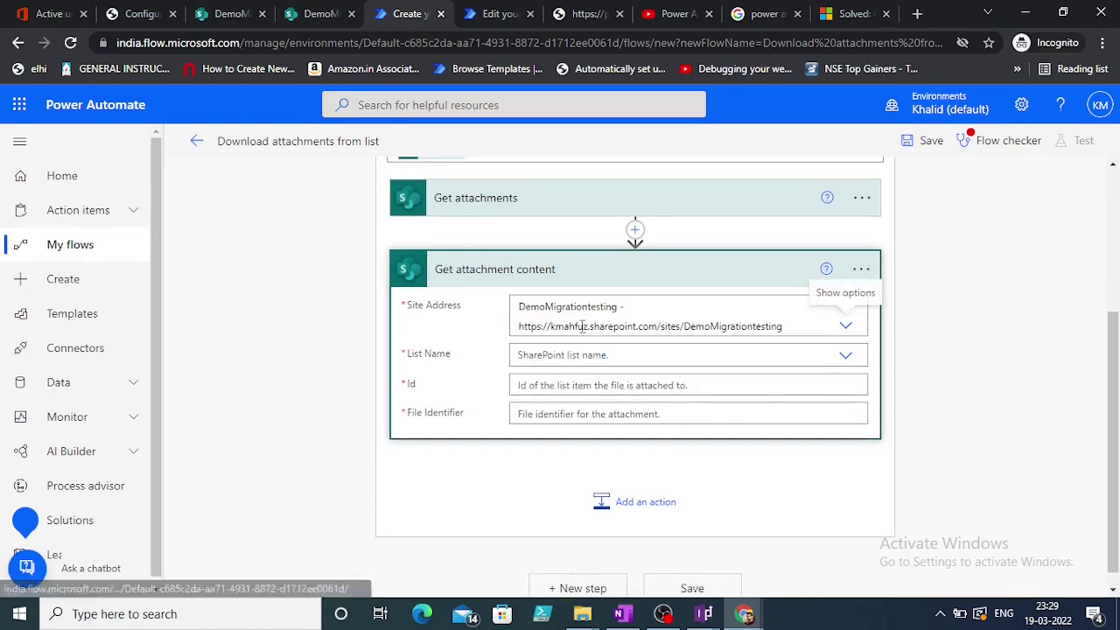
pyautogui.click(544, 356)
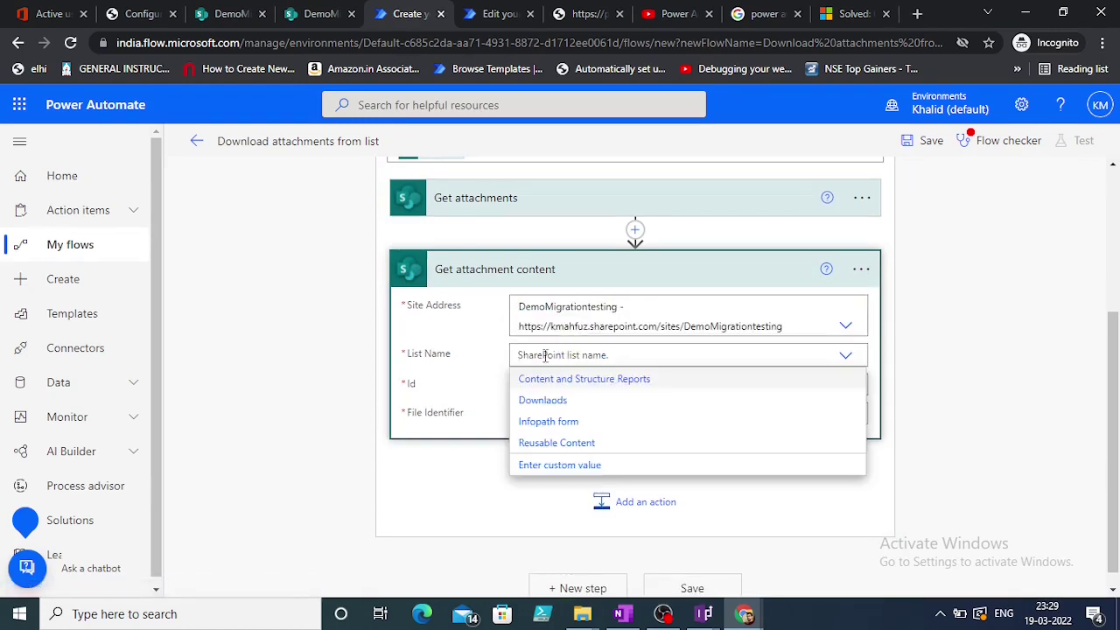
pyautogui.click(542, 421)
# Set the Get attachment content Id to Current item and its File Identifier to the Id from Get attachments
pyautogui.click(541, 383)
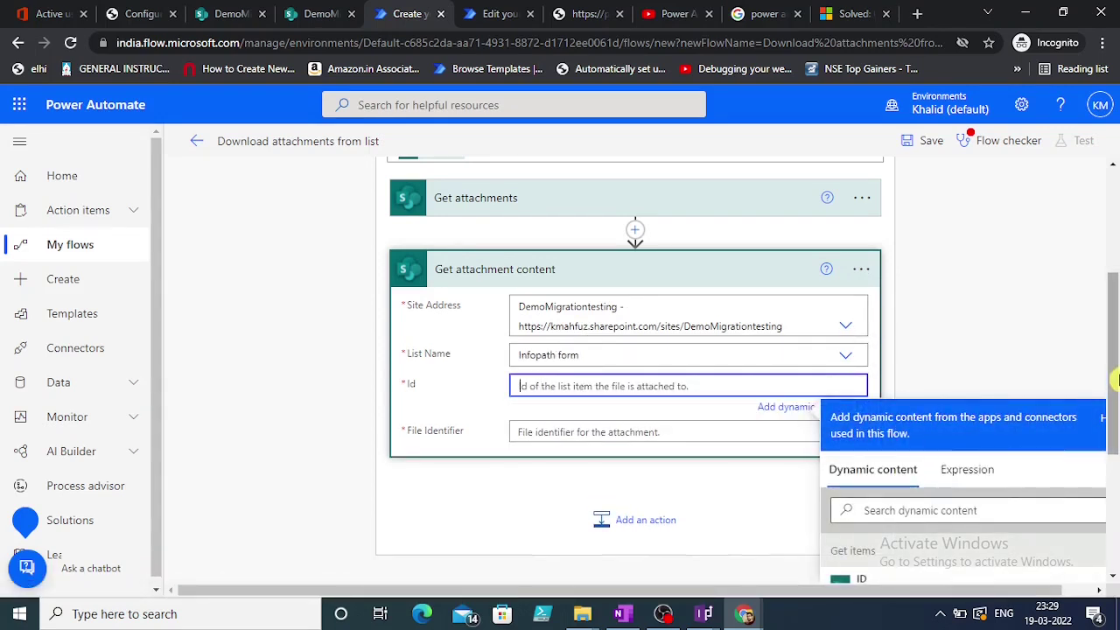
pyautogui.moveTo(1115, 378); pyautogui.dragTo(1116, 458)
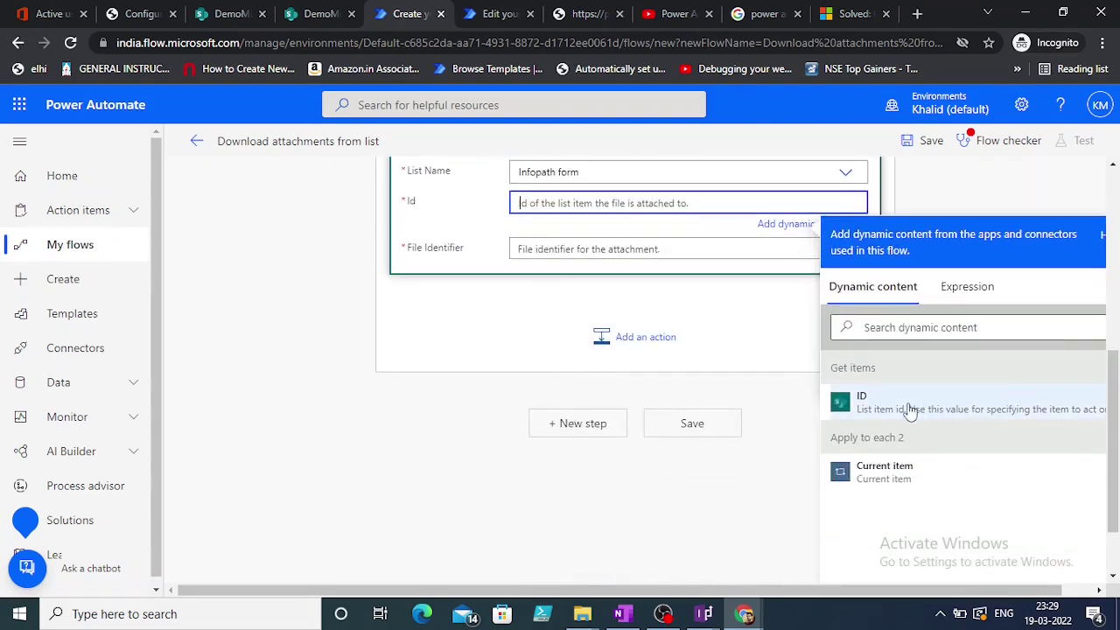
pyautogui.click(890, 483)
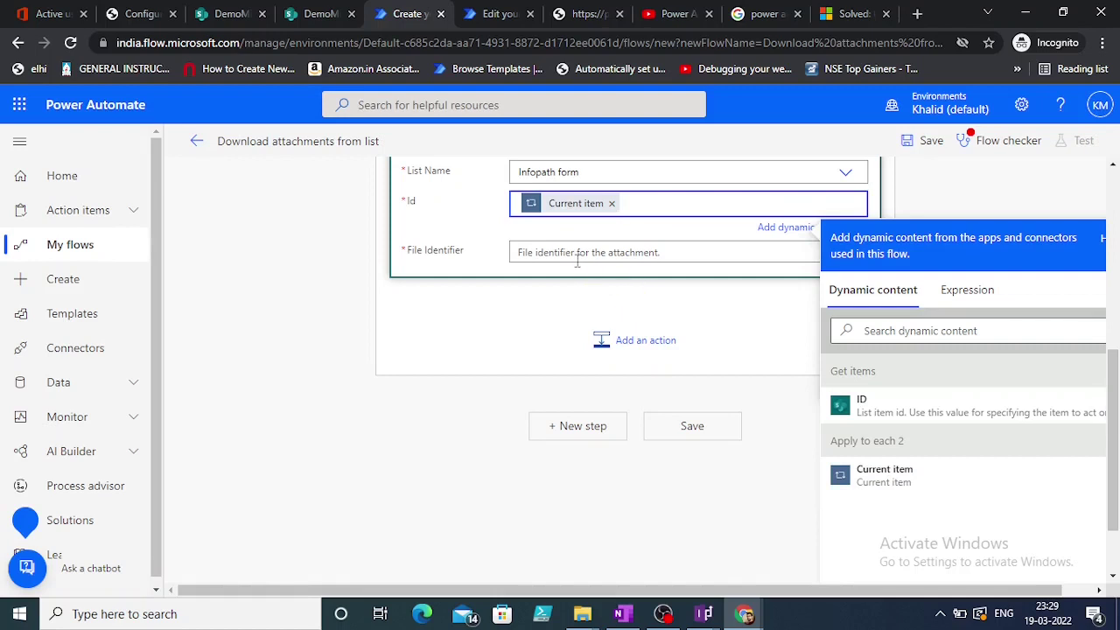
pyautogui.click(549, 252)
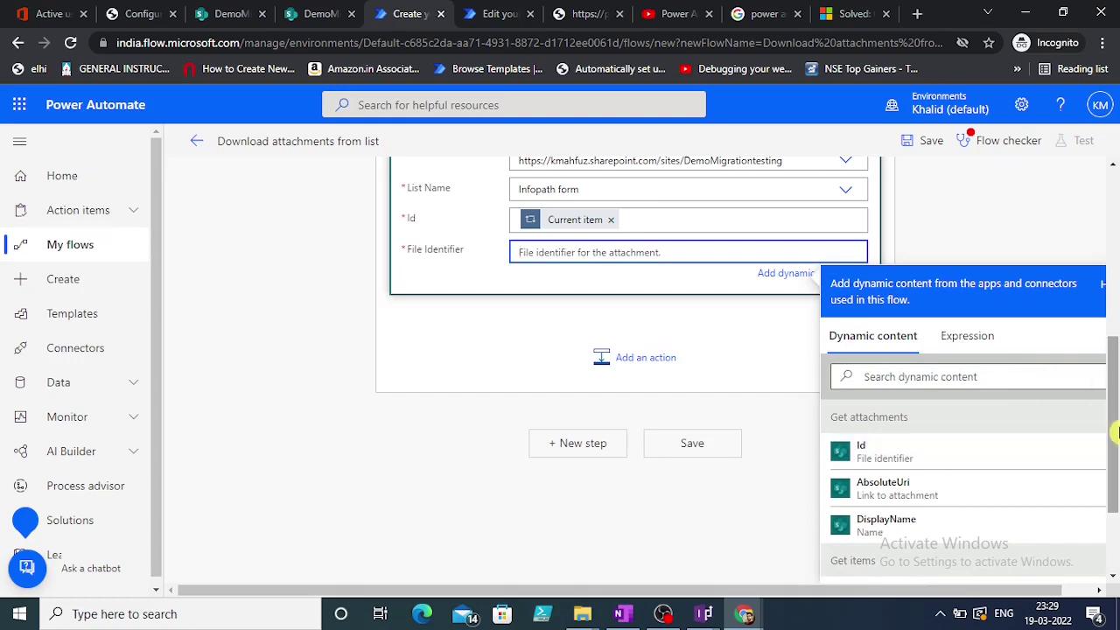
pyautogui.moveTo(1113, 455); pyautogui.dragTo(1115, 512)
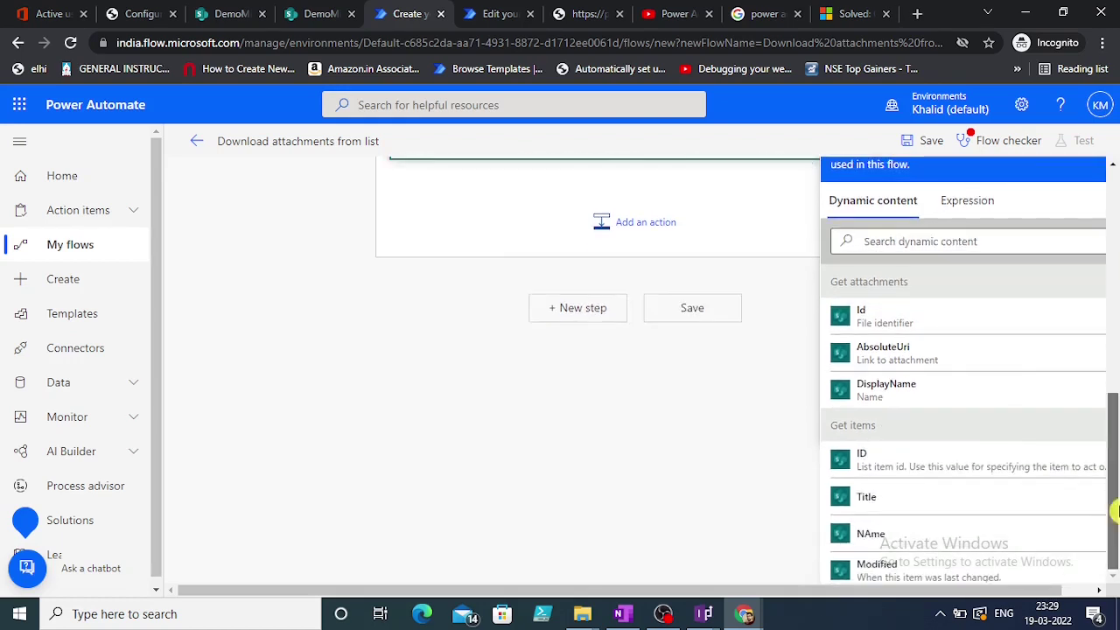
pyautogui.click(899, 320)
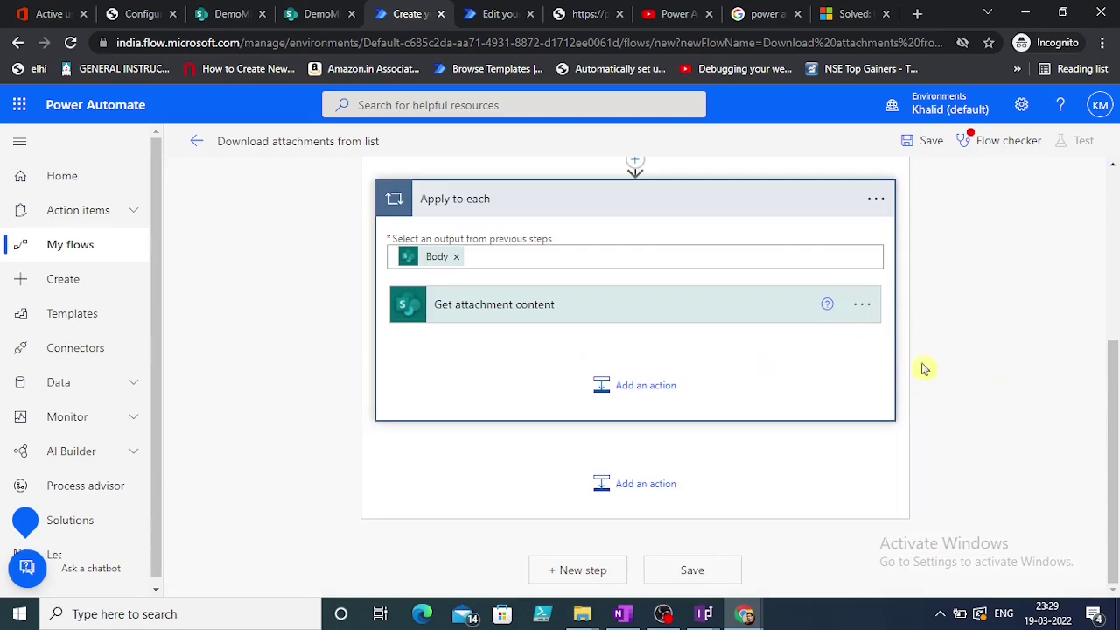
# Add a SharePoint Create file action after Get attachment content inside the inner Apply to each loop
pyautogui.scroll(1, 1112, 374)
pyautogui.moveTo(1113, 374); pyautogui.dragTo(1115, 327)
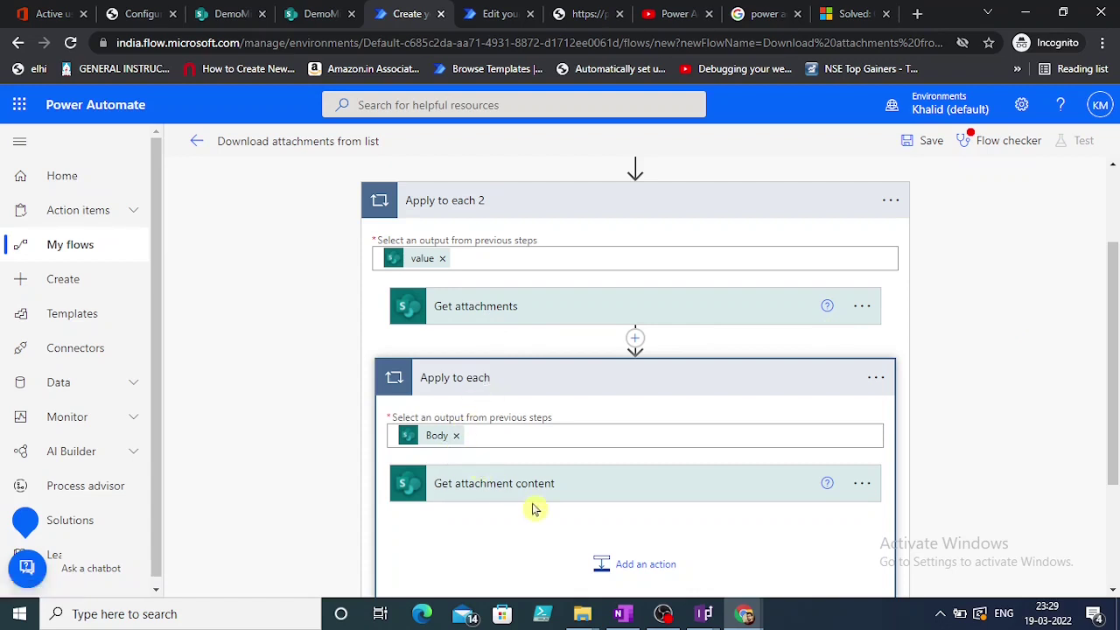
pyautogui.moveTo(1115, 420); pyautogui.dragTo(1115, 518)
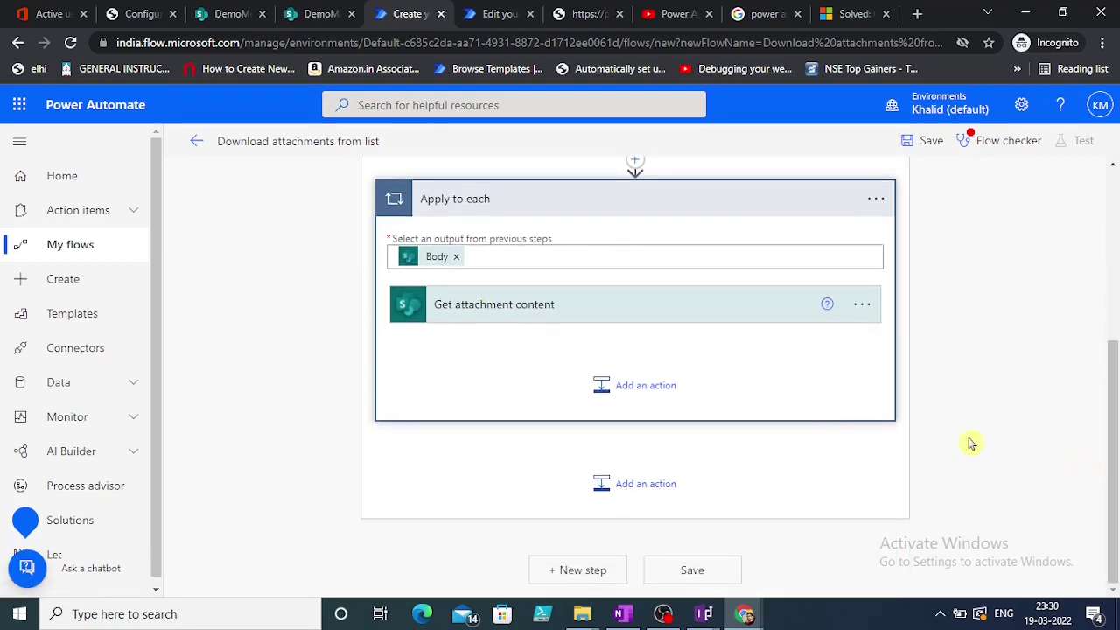
pyautogui.click(625, 391)
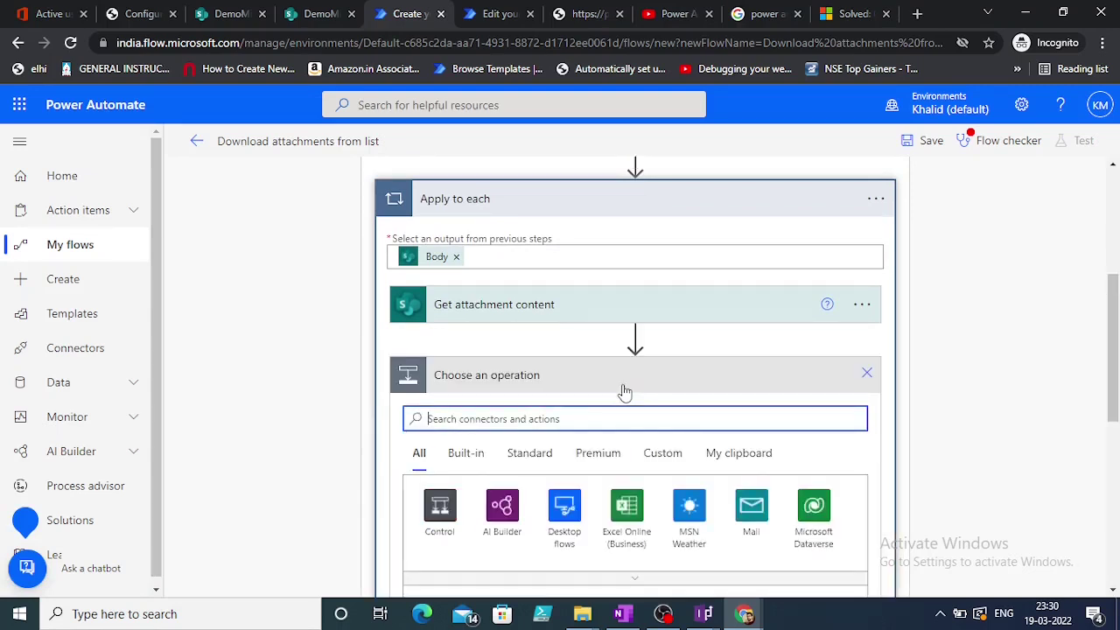
pyautogui.write('create')
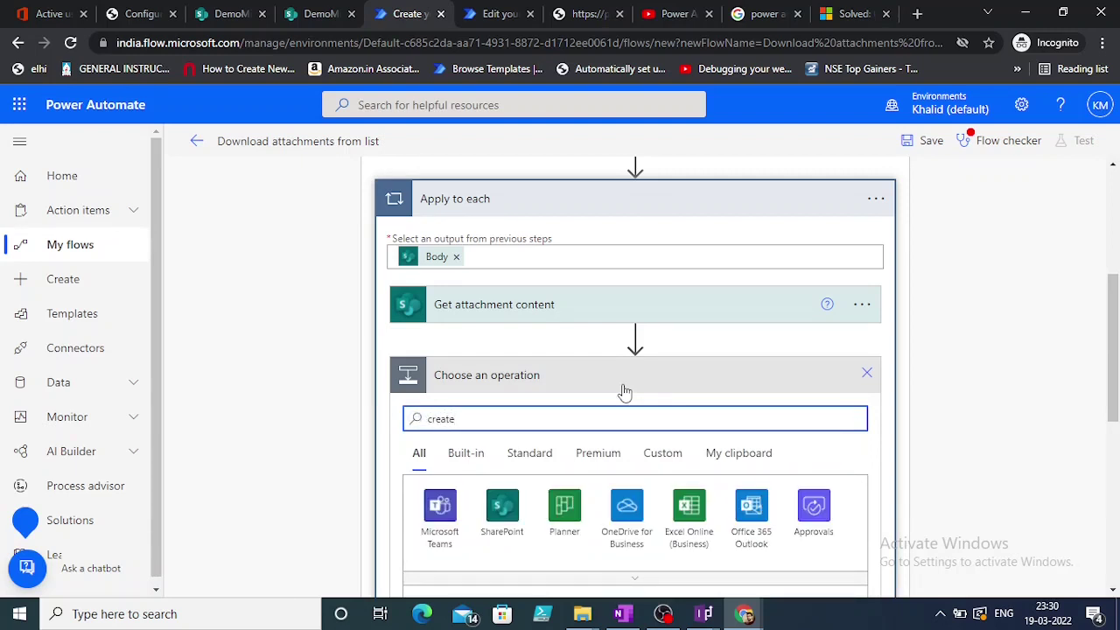
pyautogui.write('ile')
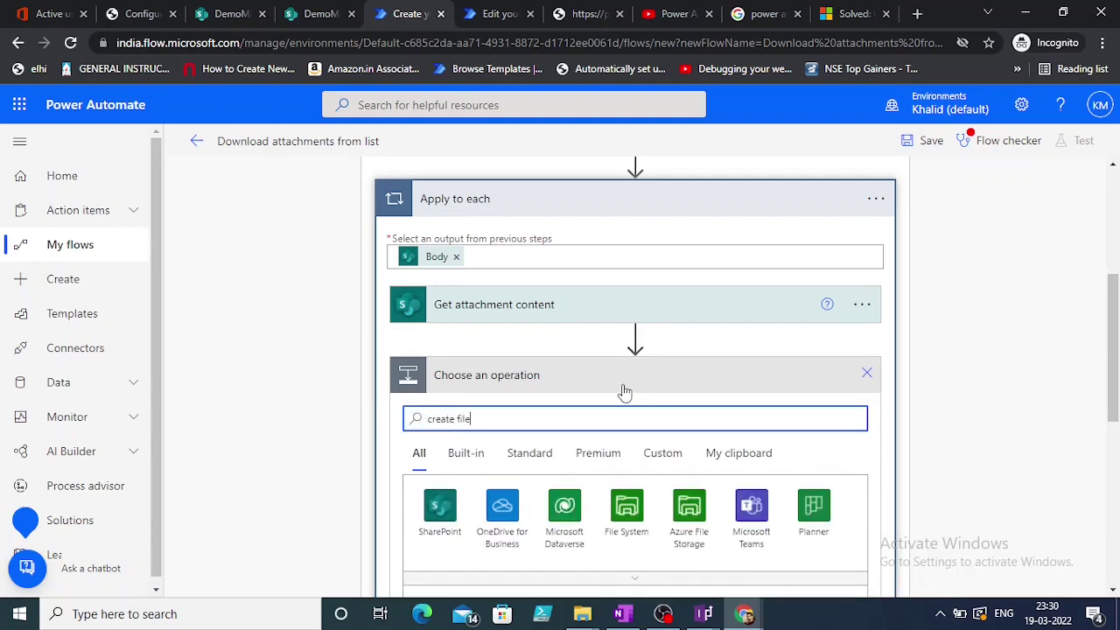
pyautogui.moveTo(1115, 284); pyautogui.dragTo(1116, 412)
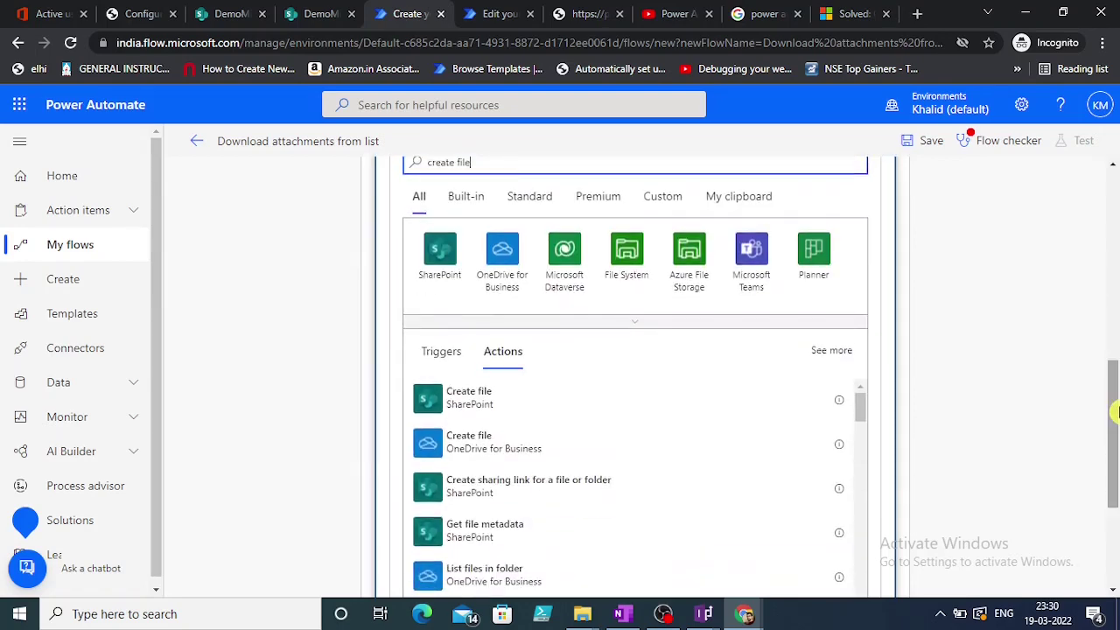
pyautogui.click(462, 404)
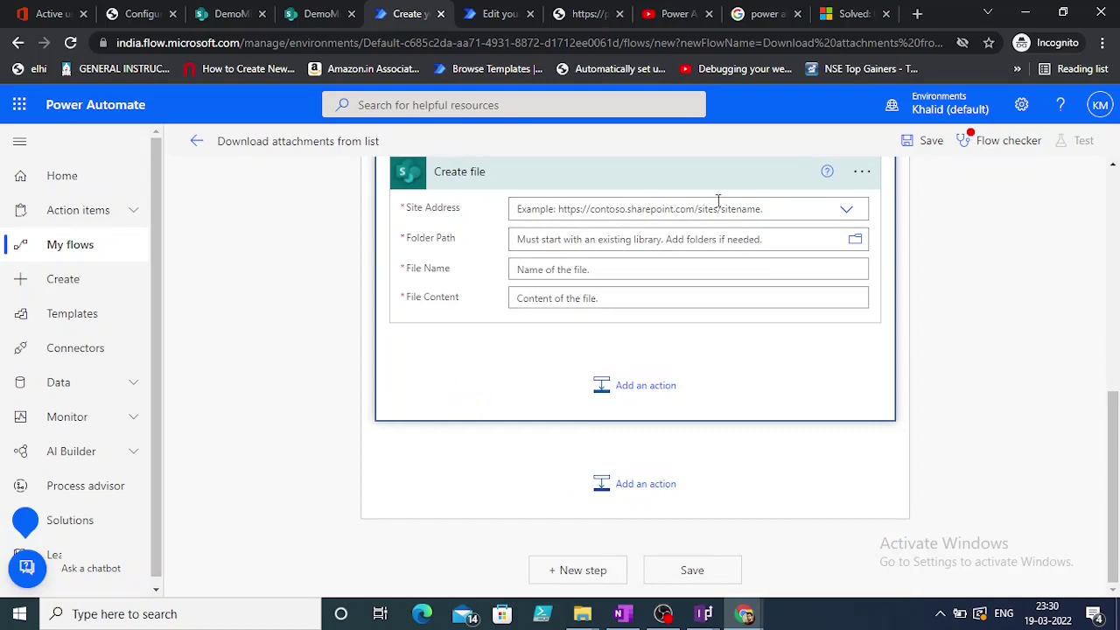
# Set the Create file action to the DemoMigrationtesting site with /NewLib as the folder path
pyautogui.click(718, 207)
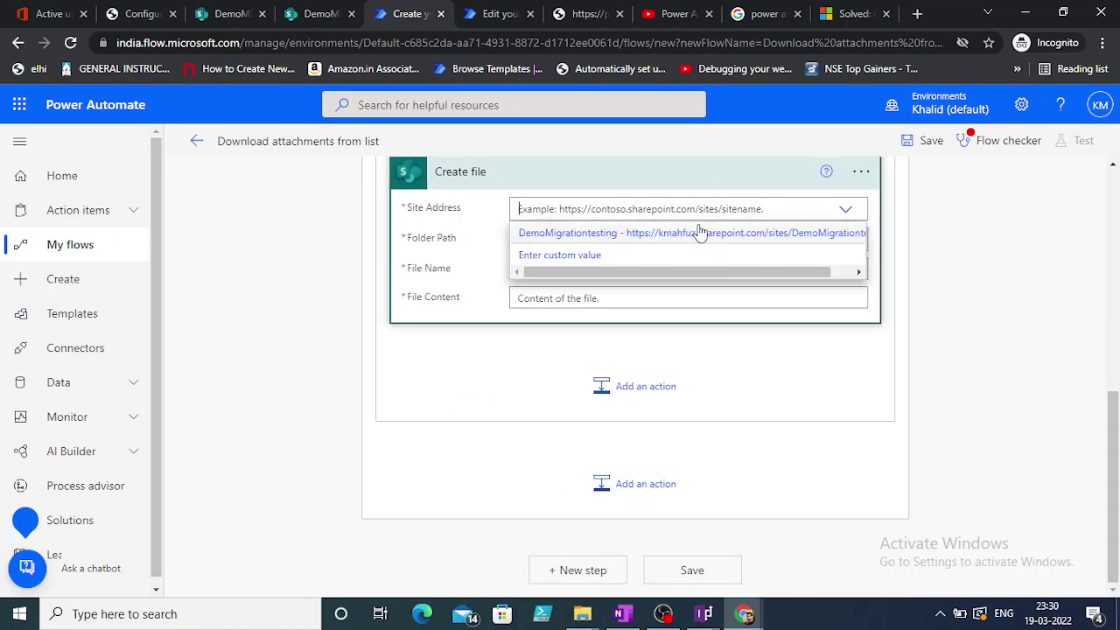
pyautogui.click(671, 231)
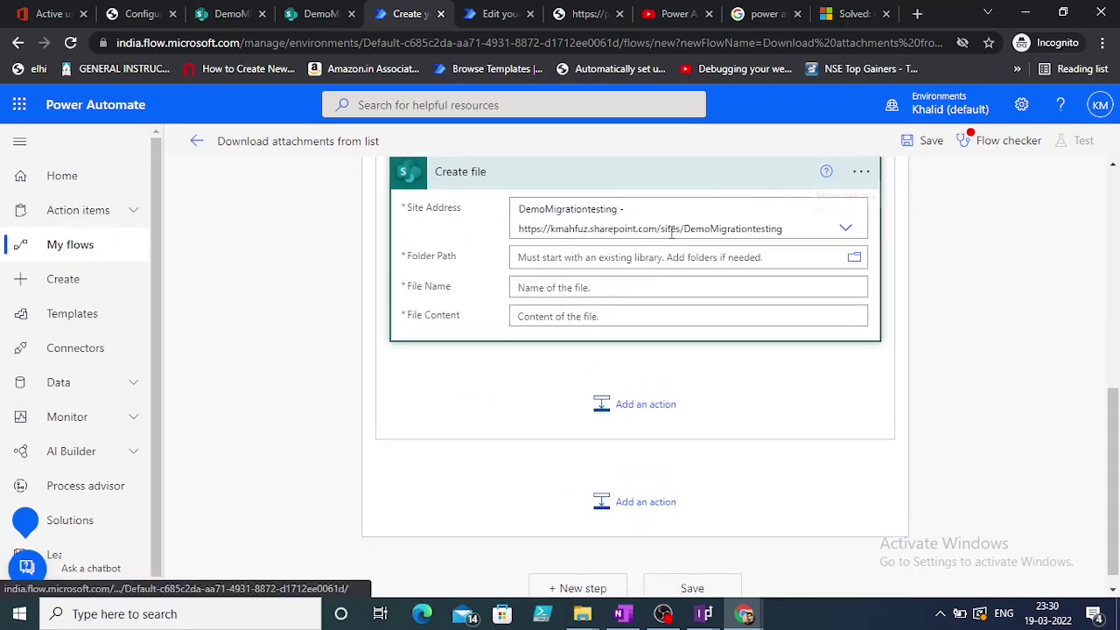
pyautogui.click(575, 255)
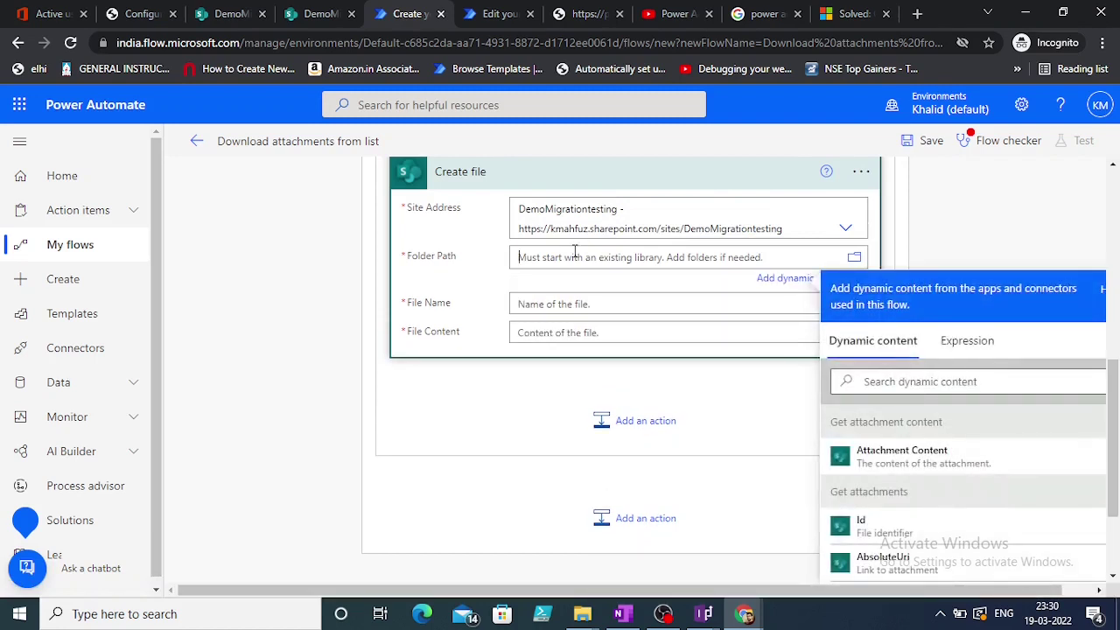
pyautogui.click(906, 456)
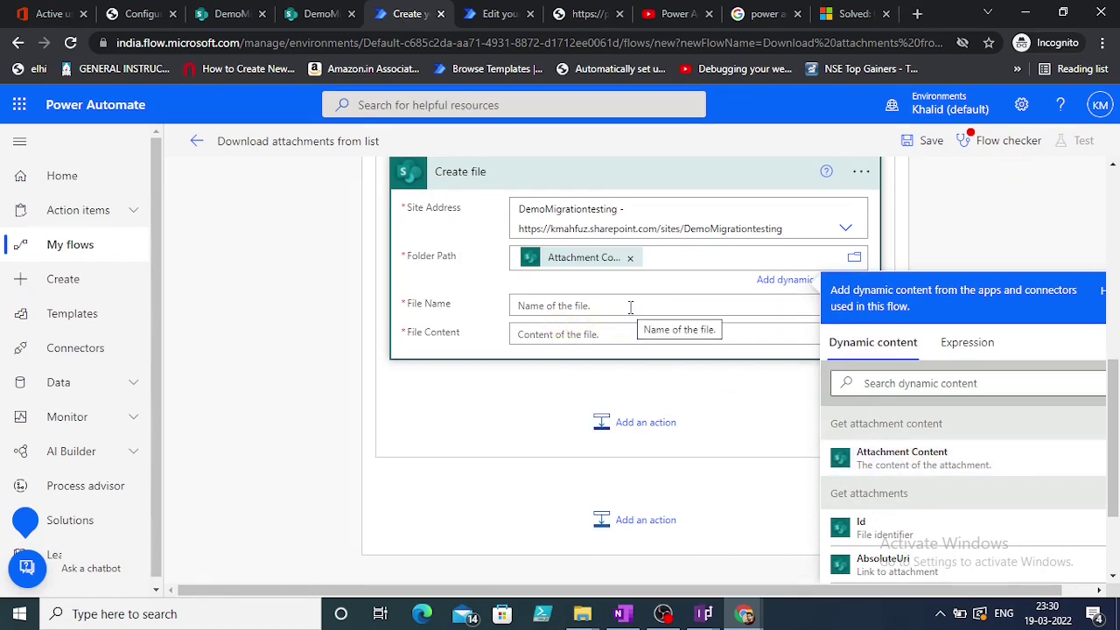
pyautogui.click(630, 258)
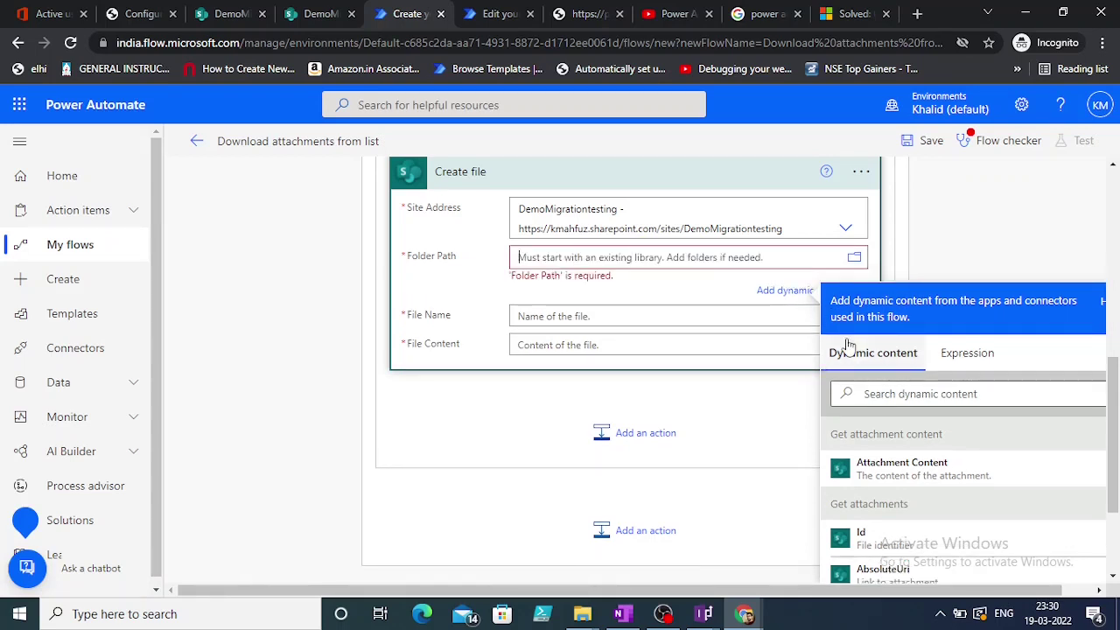
pyautogui.click(855, 260)
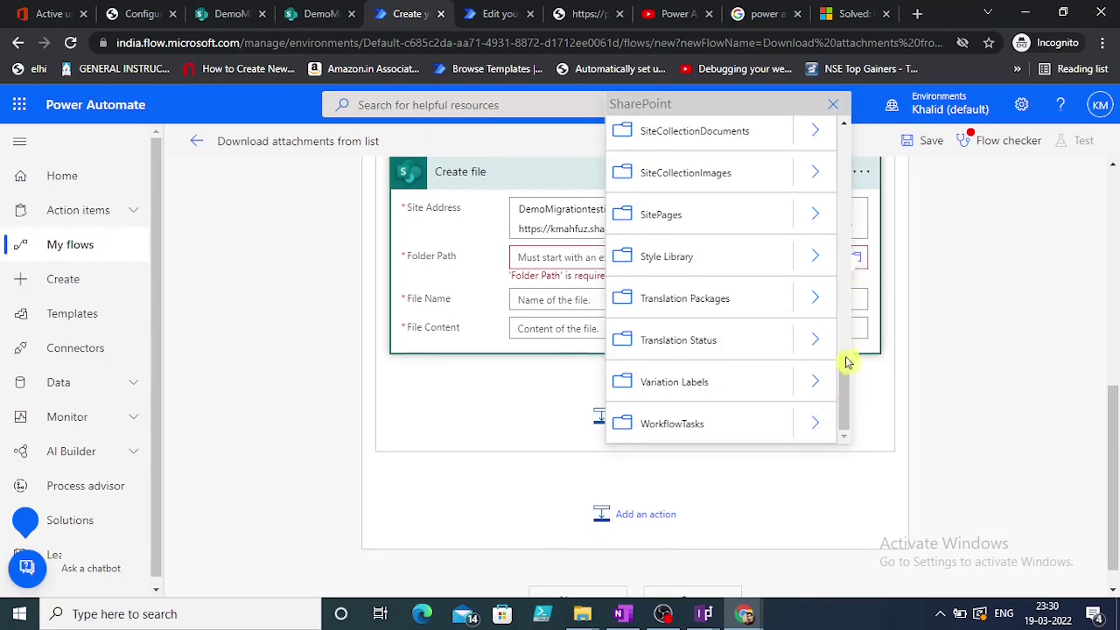
pyautogui.moveTo(851, 377); pyautogui.dragTo(846, 253)
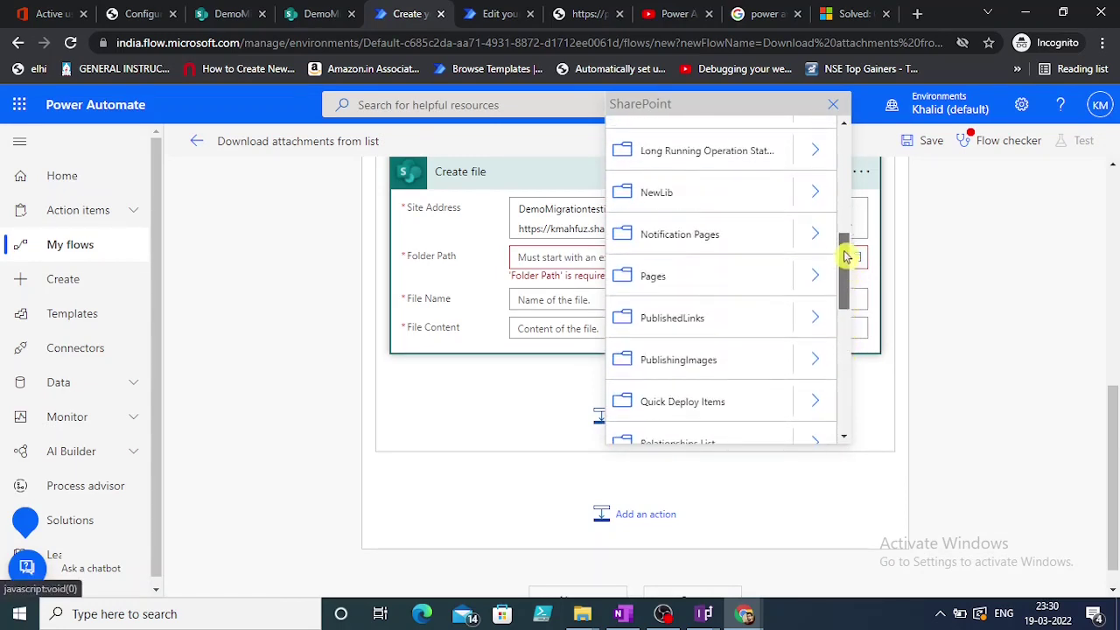
pyautogui.click(675, 192)
# Set the Create file File Name to DisplayName and its File Content to Attachment Content
pyautogui.click(535, 300)
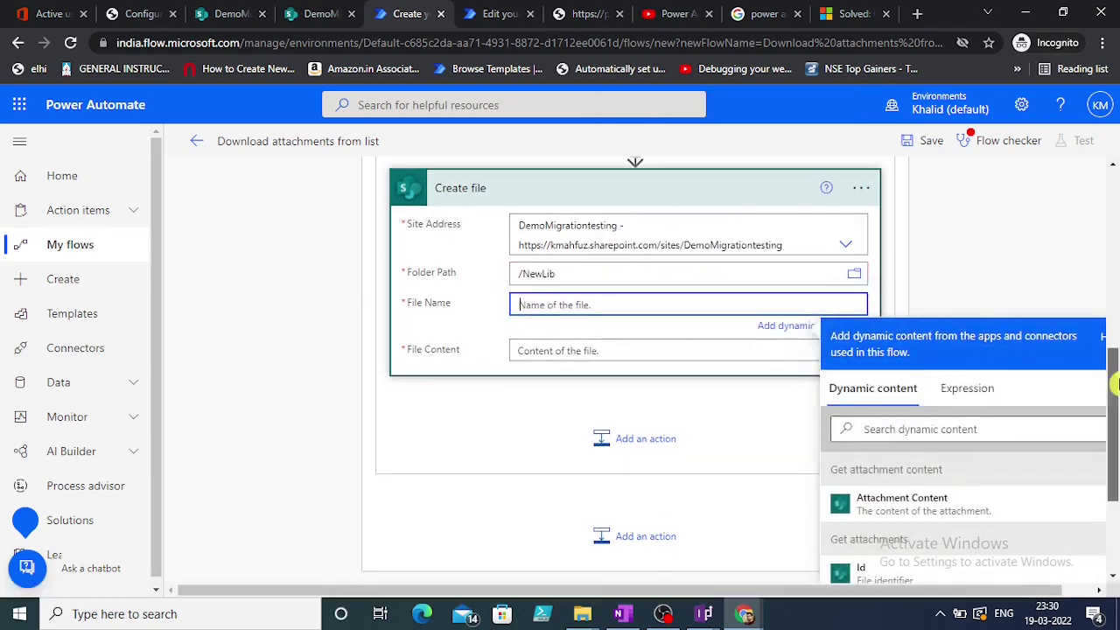
pyautogui.scroll(-2, 1114, 490)
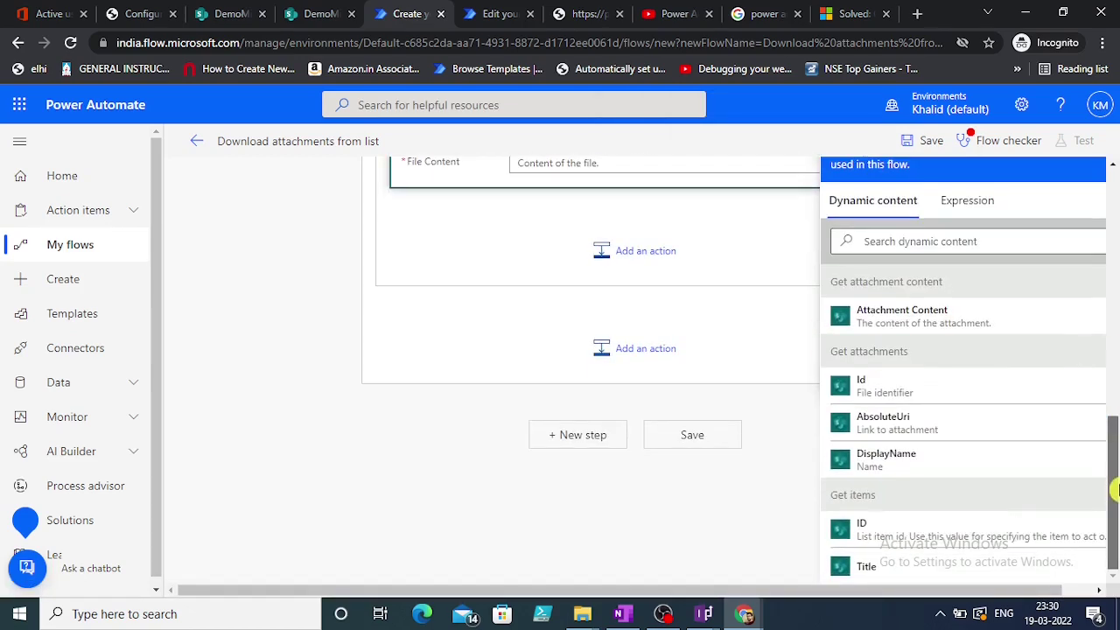
pyautogui.click(886, 462)
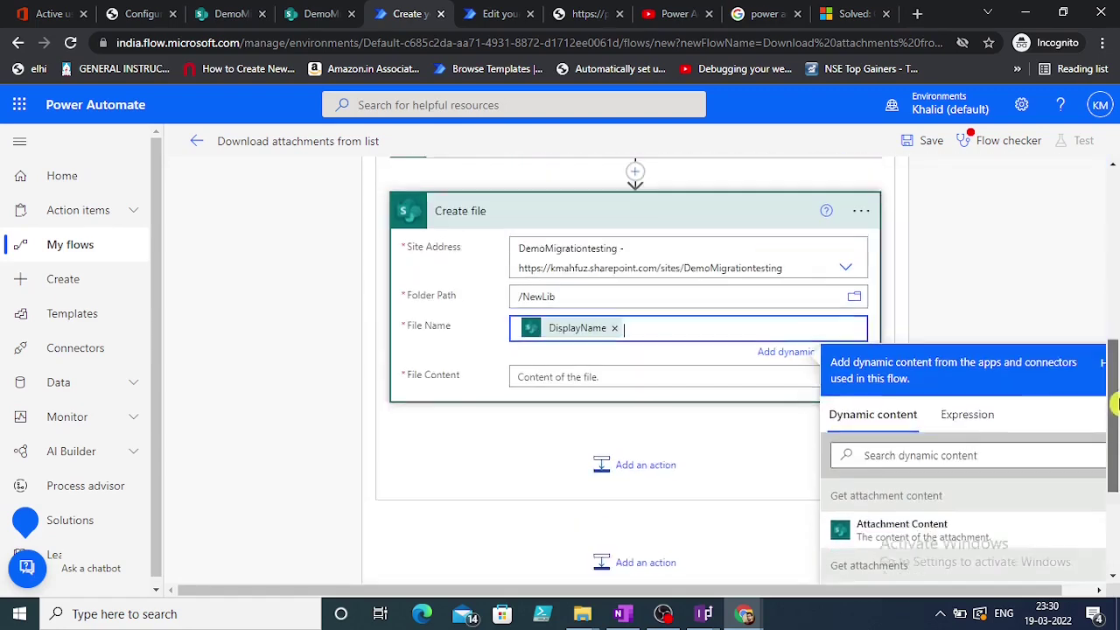
pyautogui.click(550, 423)
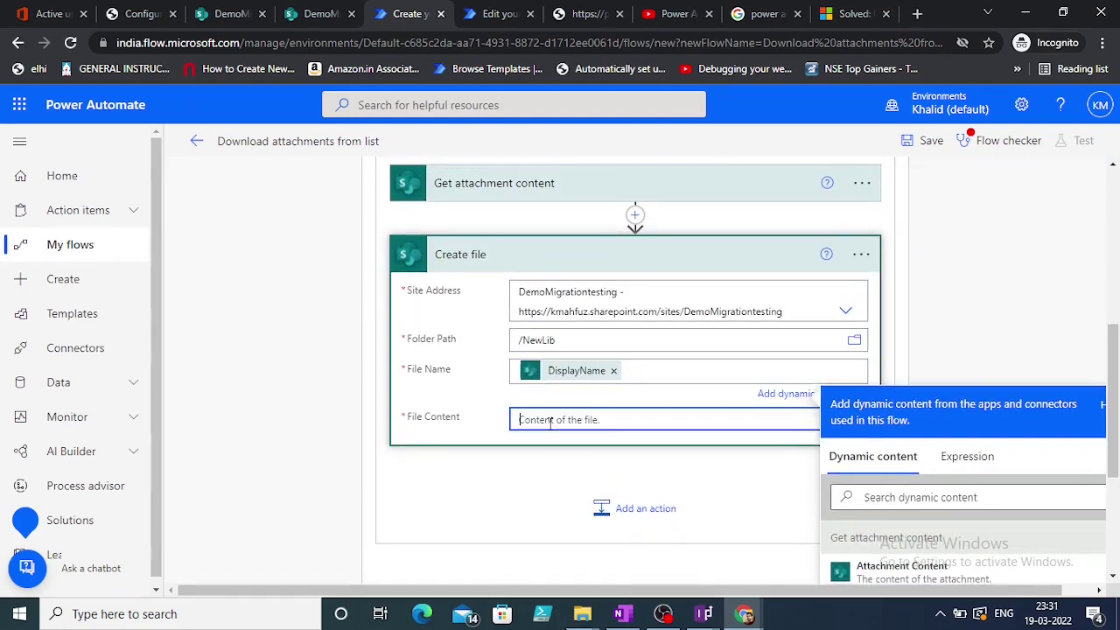
pyautogui.scroll(-3, 1116, 392)
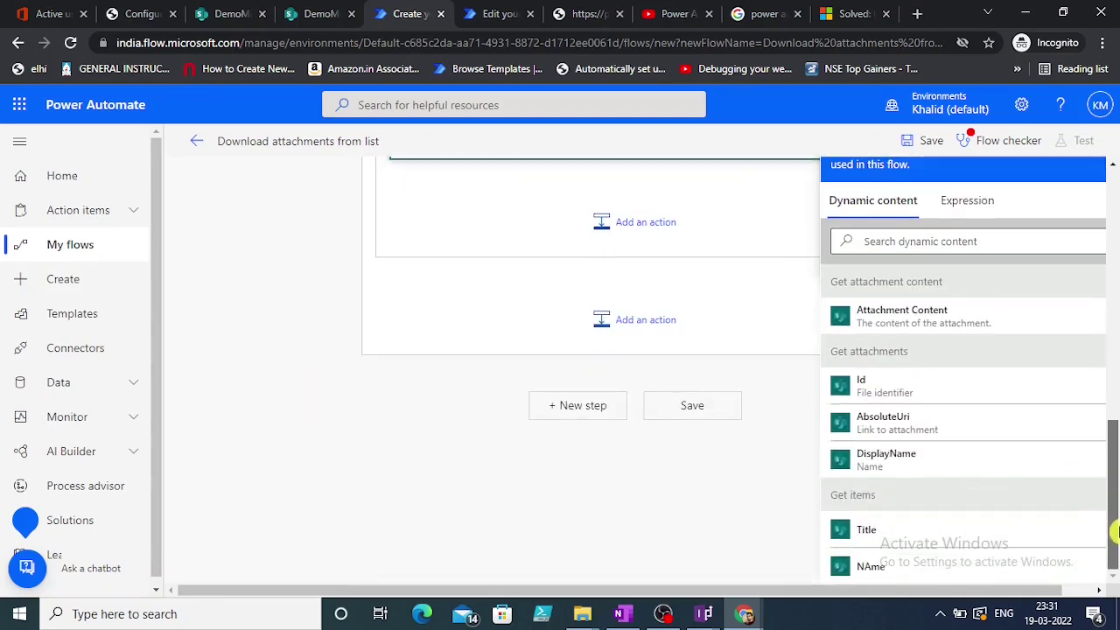
pyautogui.click(903, 333)
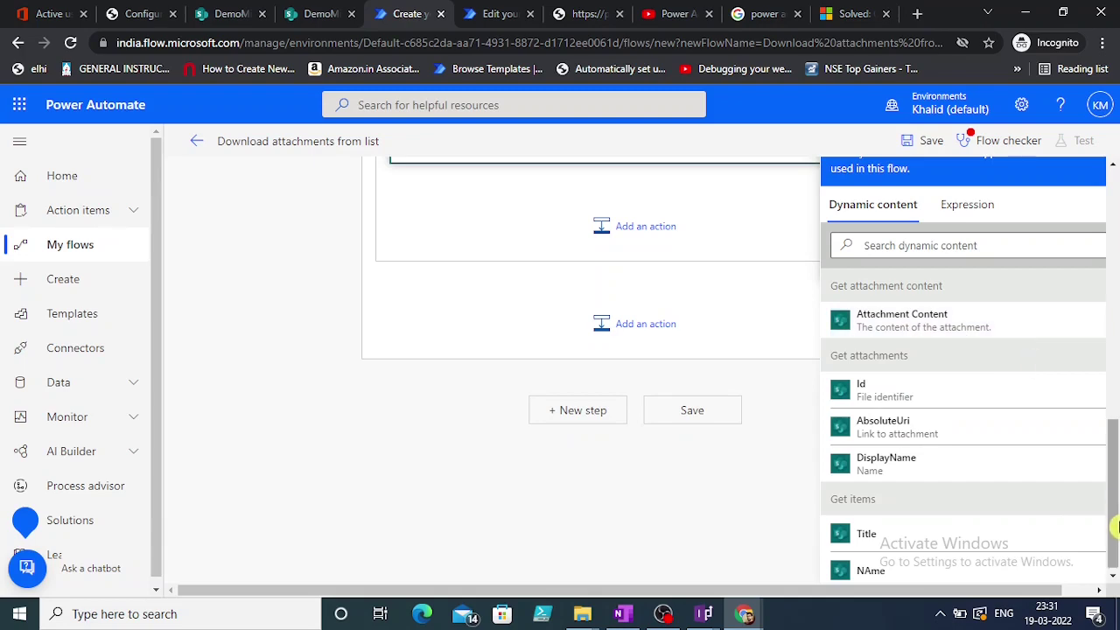
pyautogui.scroll(3, 1116, 473)
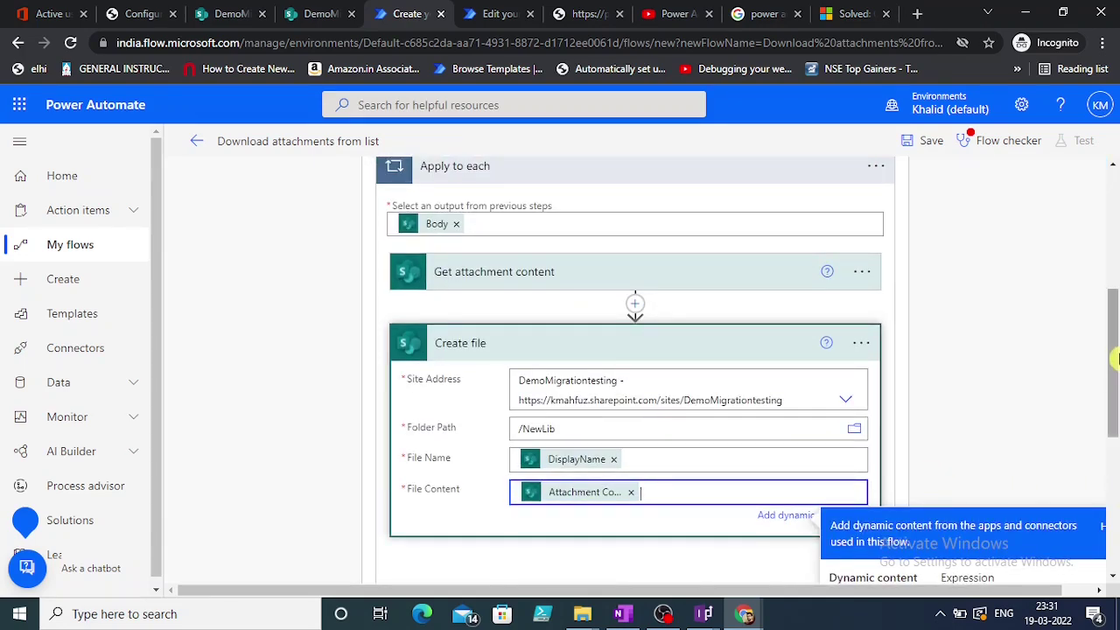
# Save the flow and close the Flow checker
pyautogui.click(1118, 545)
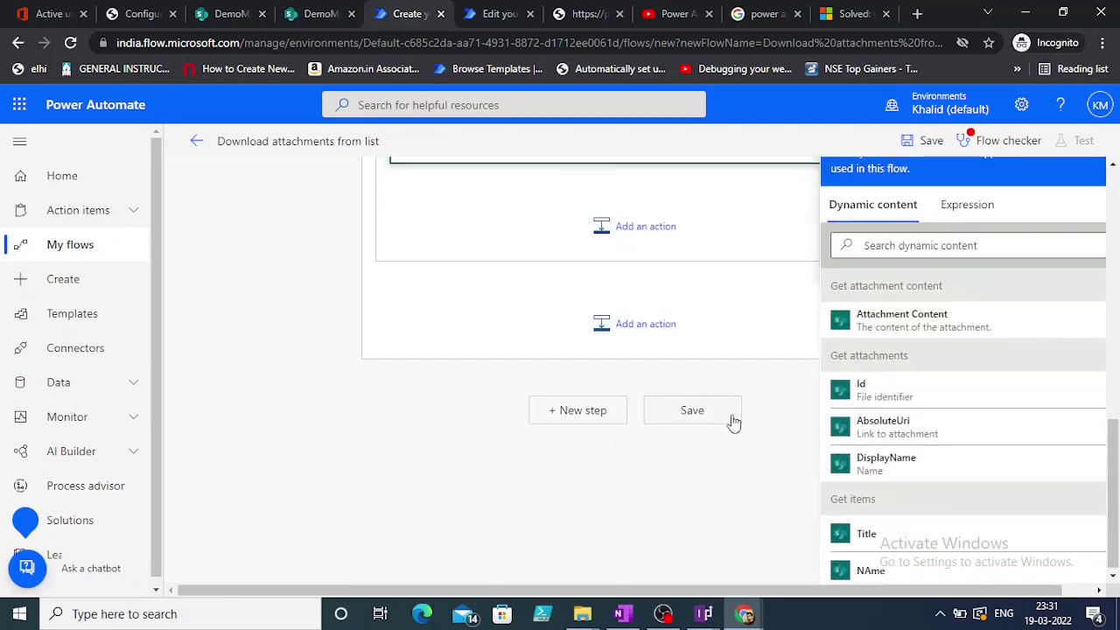
pyautogui.click(693, 415)
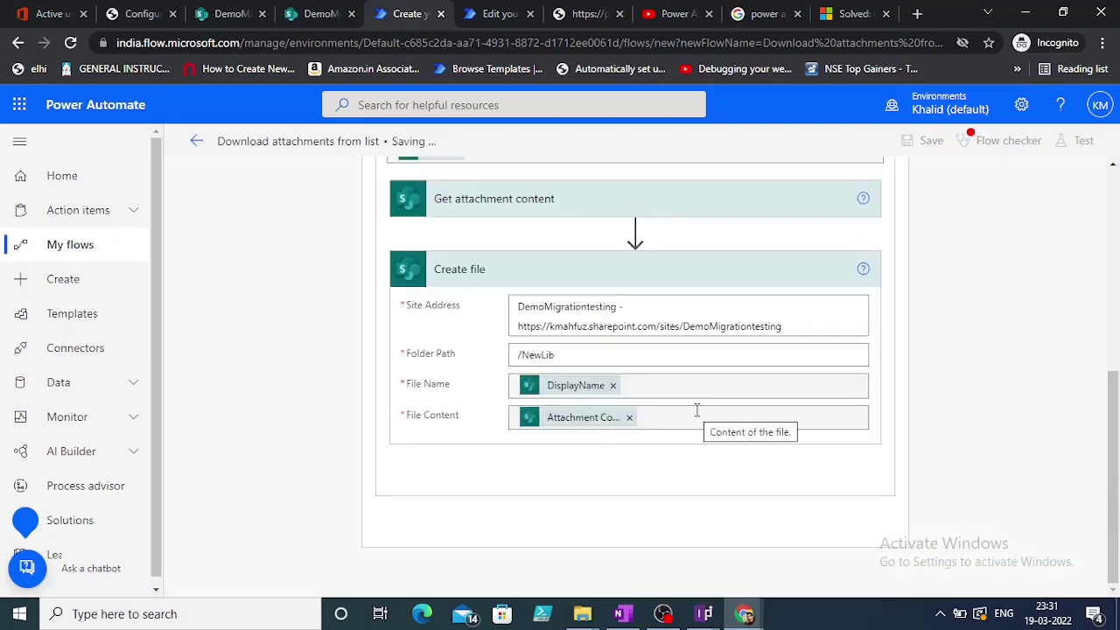
pyautogui.click(1117, 306)
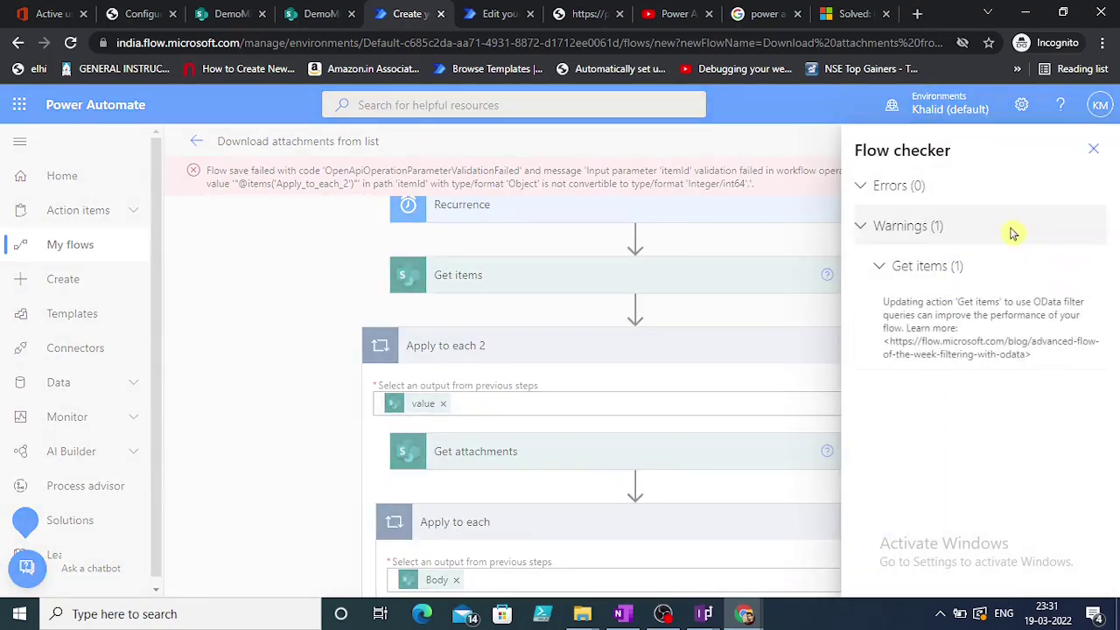
pyautogui.click(1093, 149)
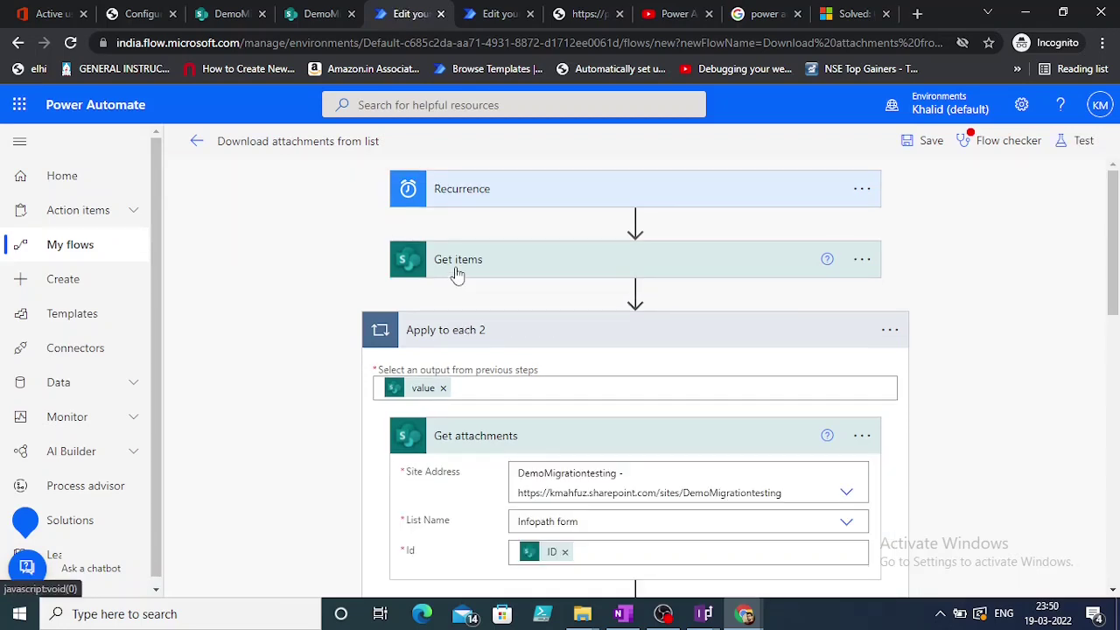
# Review the settings of the Recurrence trigger, Get items, both Apply to each loops, Get attachments, Get attachment content and Create file
pyautogui.click(457, 267)
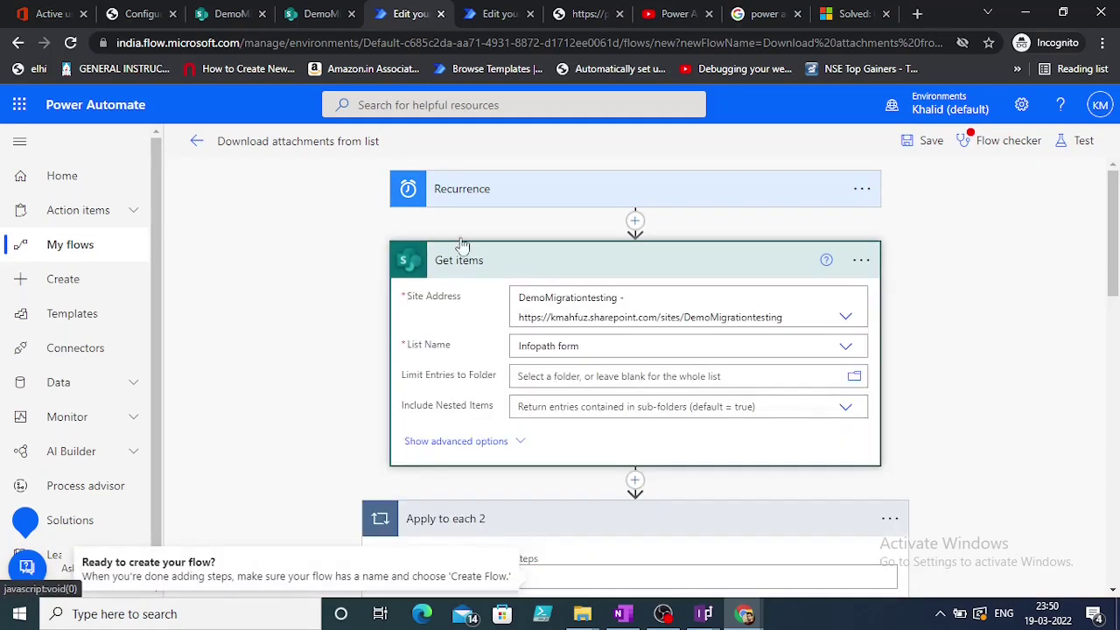
pyautogui.click(458, 201)
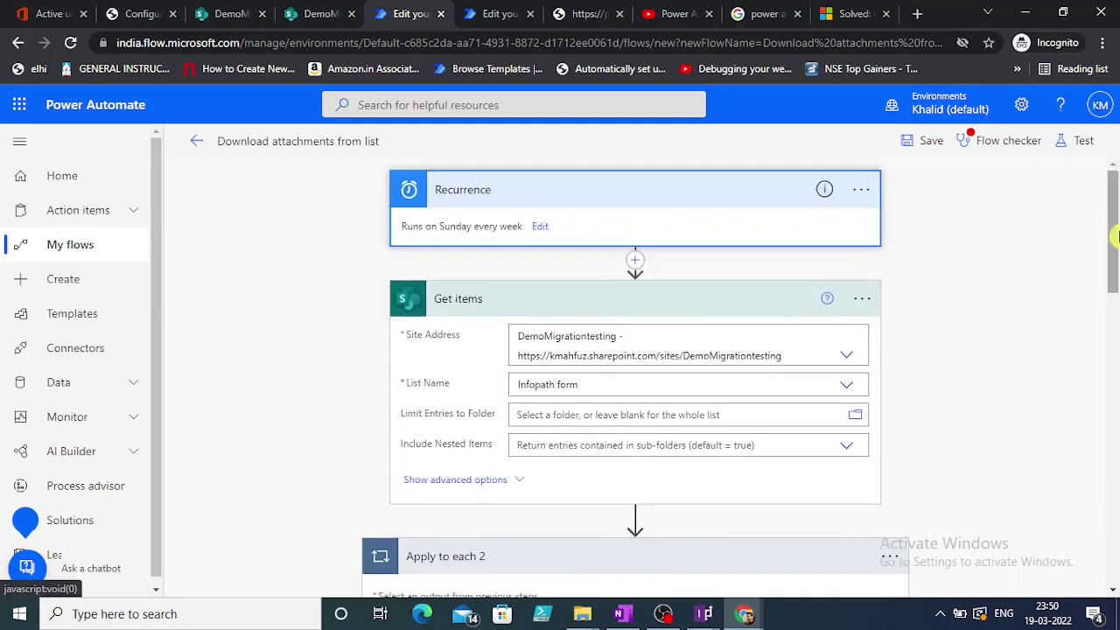
pyautogui.moveTo(1116, 235); pyautogui.dragTo(1116, 240)
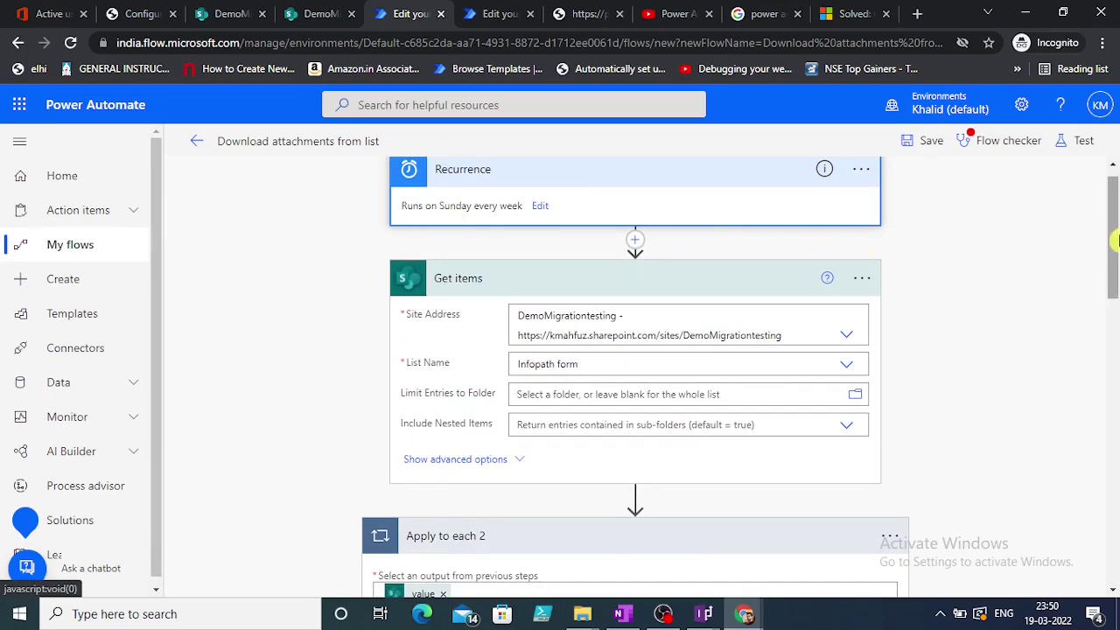
pyautogui.moveTo(1115, 240); pyautogui.dragTo(1116, 261)
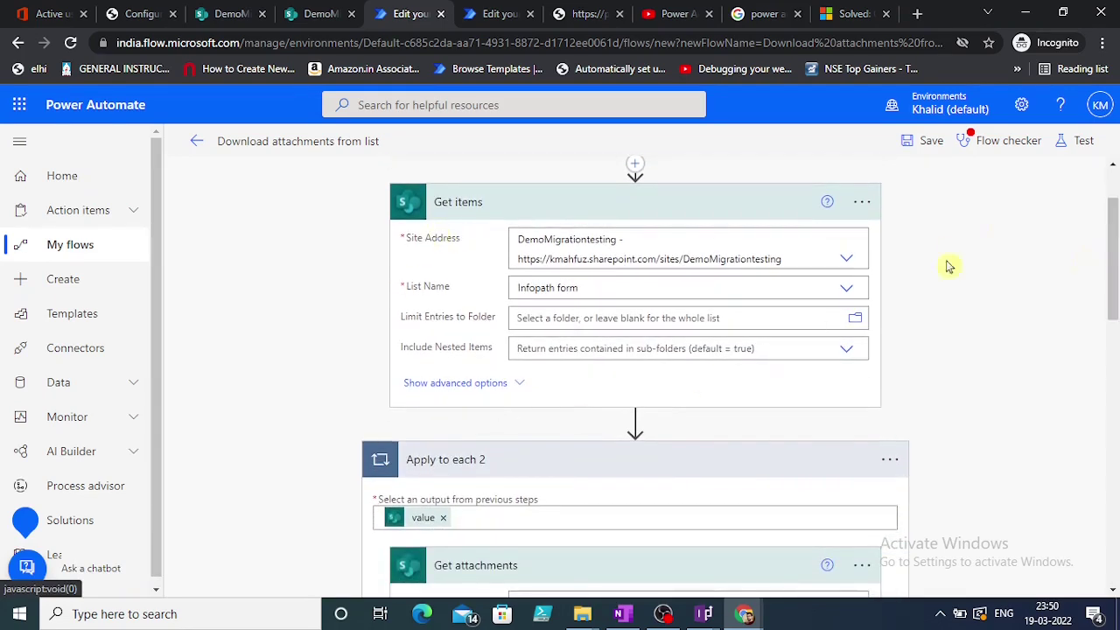
pyautogui.moveTo(1115, 254); pyautogui.dragTo(1116, 312)
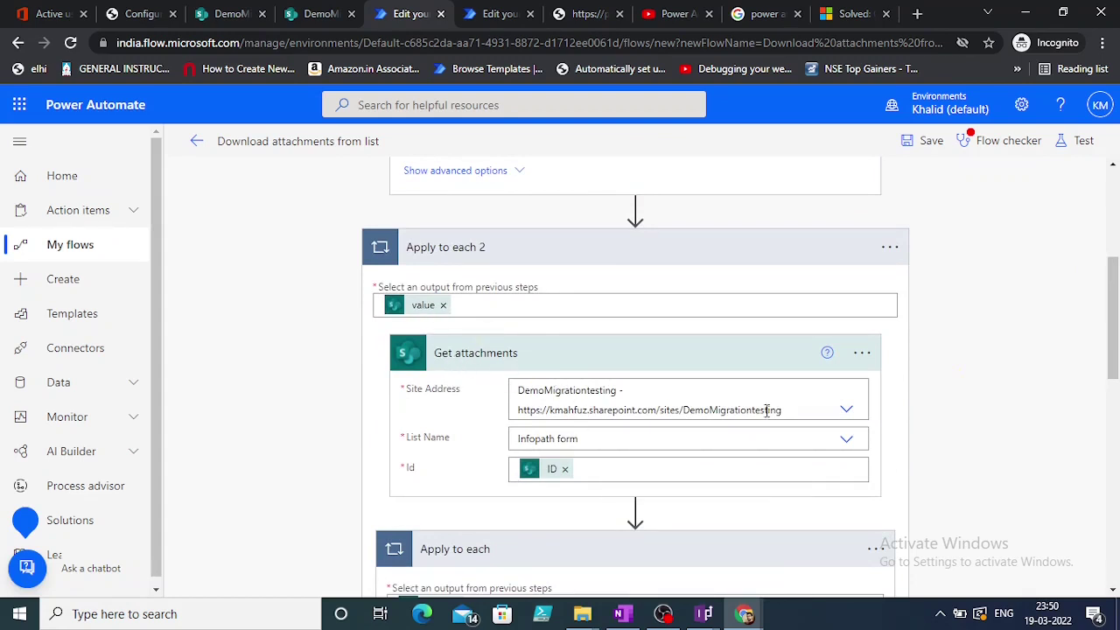
pyautogui.scroll(-1, 1116, 319)
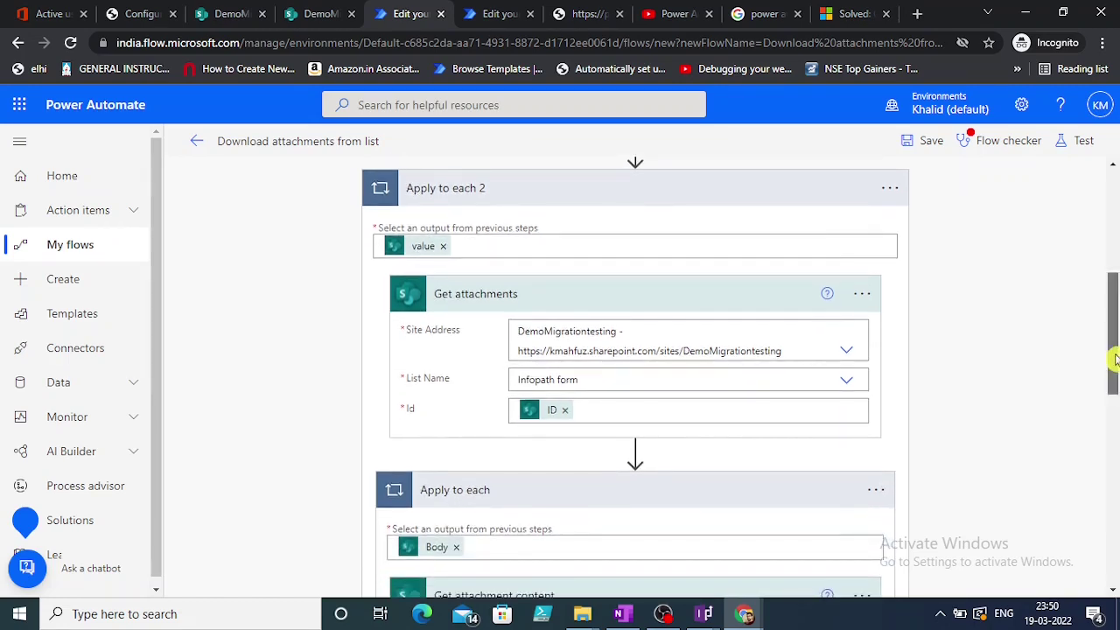
pyautogui.moveTo(1115, 385); pyautogui.dragTo(1115, 426)
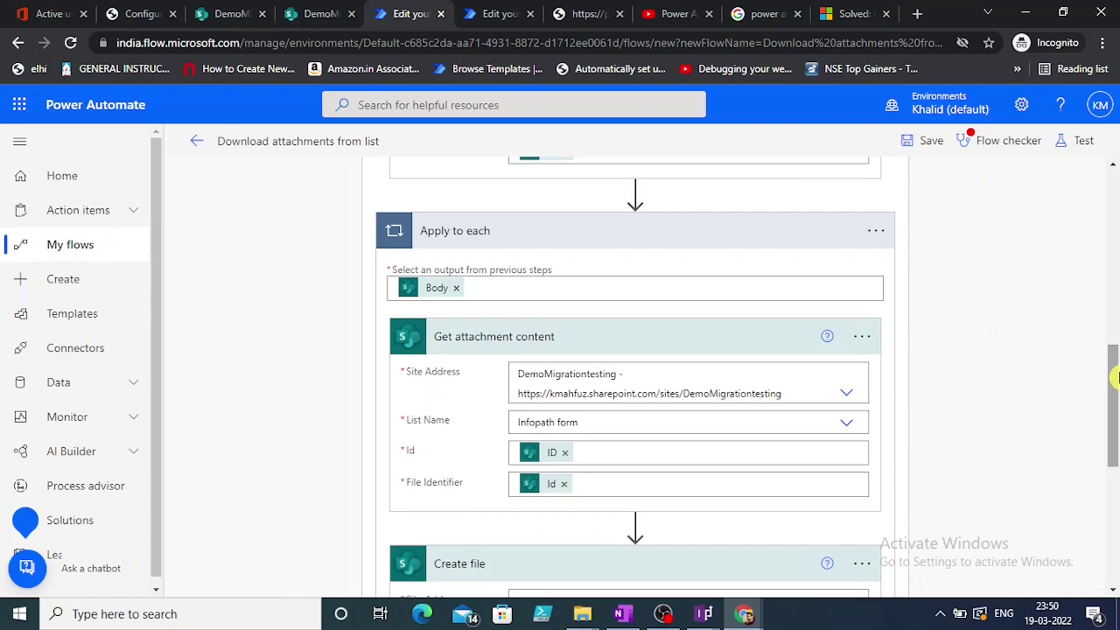
pyautogui.scroll(-1, 1112, 378)
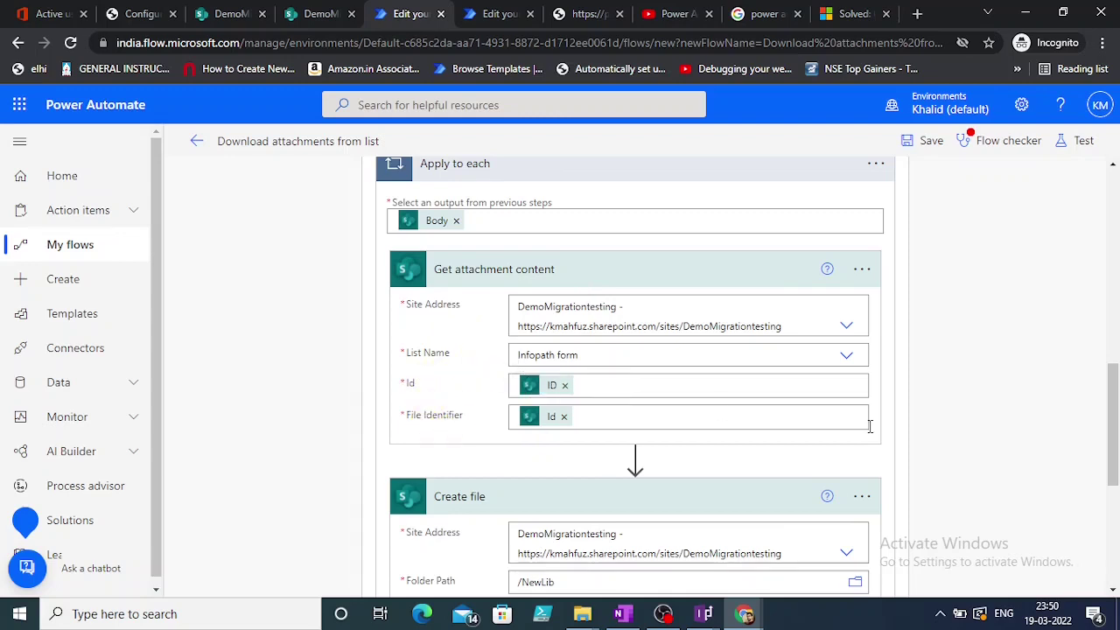
pyautogui.scroll(-2, 1116, 421)
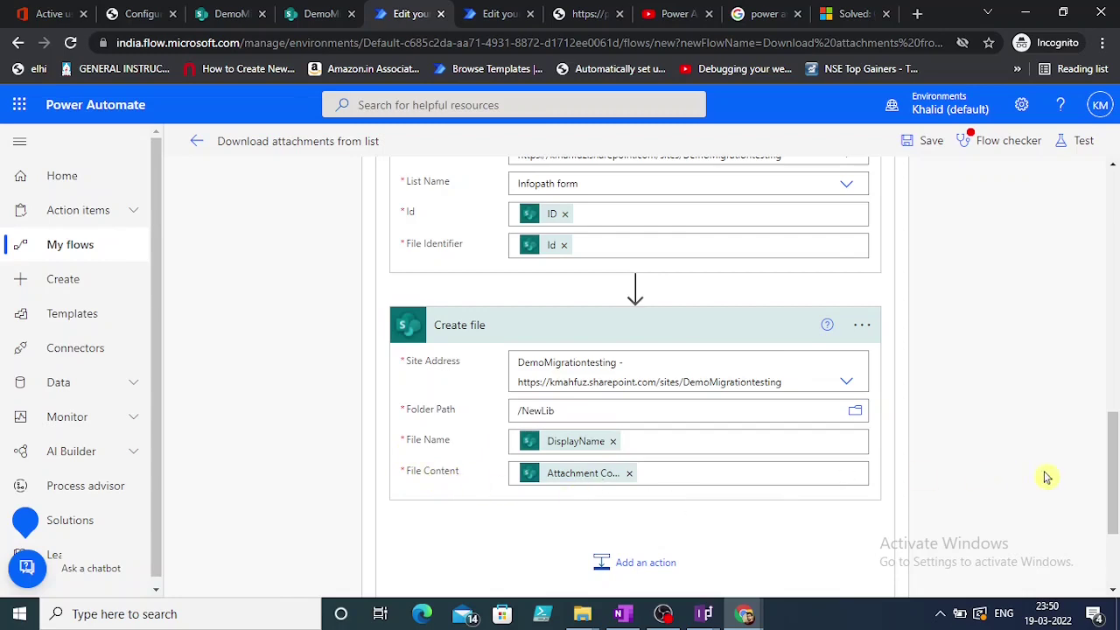
pyautogui.moveTo(1114, 472); pyautogui.dragTo(1116, 287)
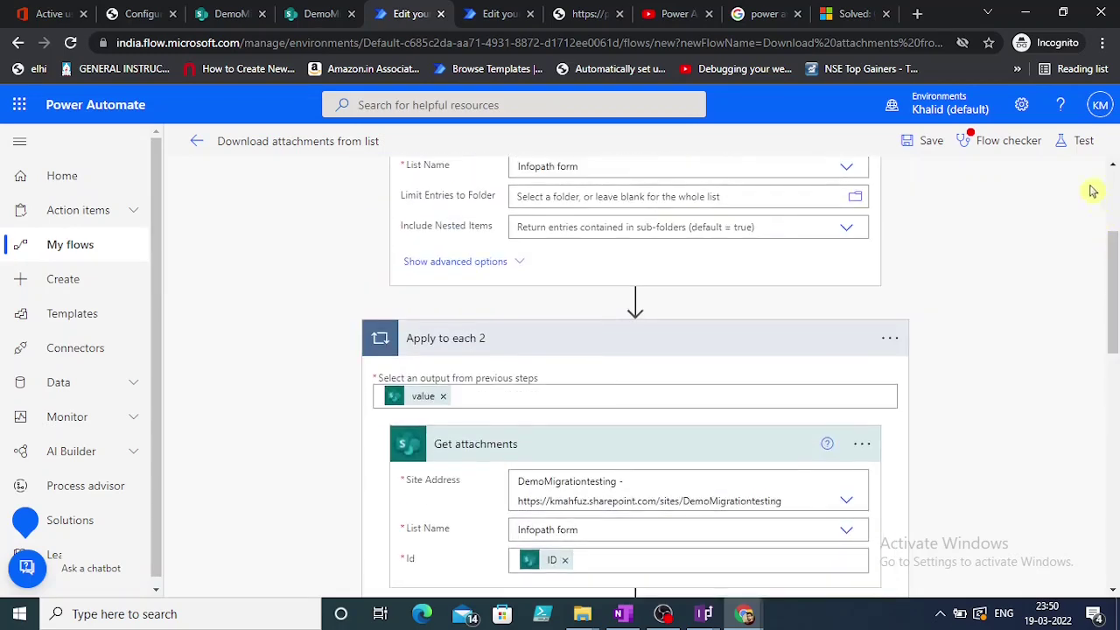
# Start a manual test run of the Download attachments from list flow
pyautogui.click(1083, 140)
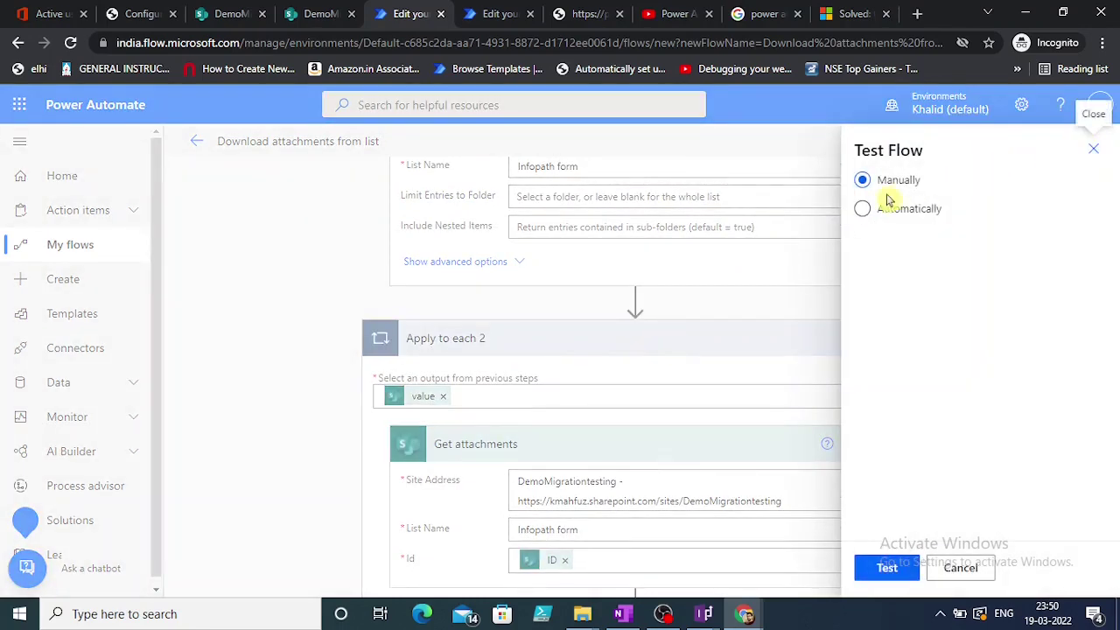
pyautogui.click(888, 568)
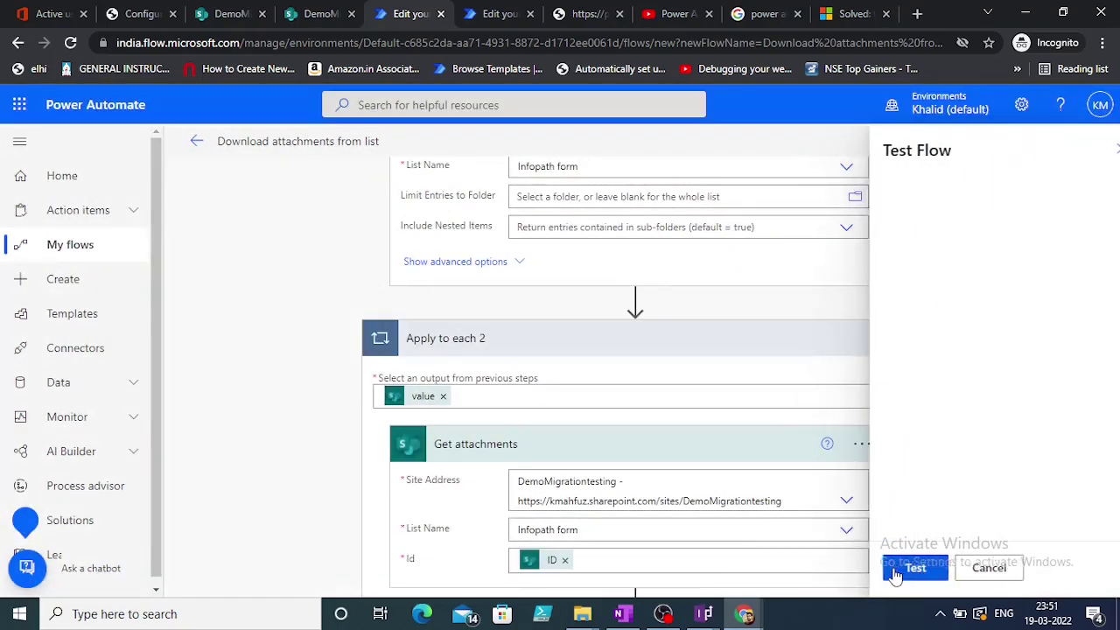
pyautogui.click(896, 568)
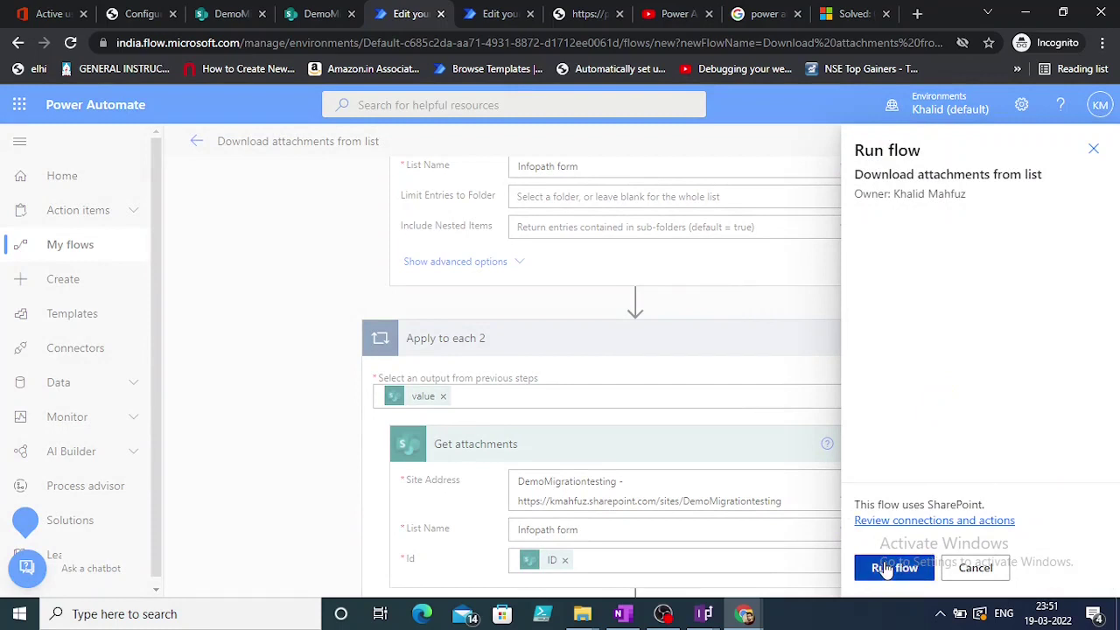
pyautogui.click(887, 569)
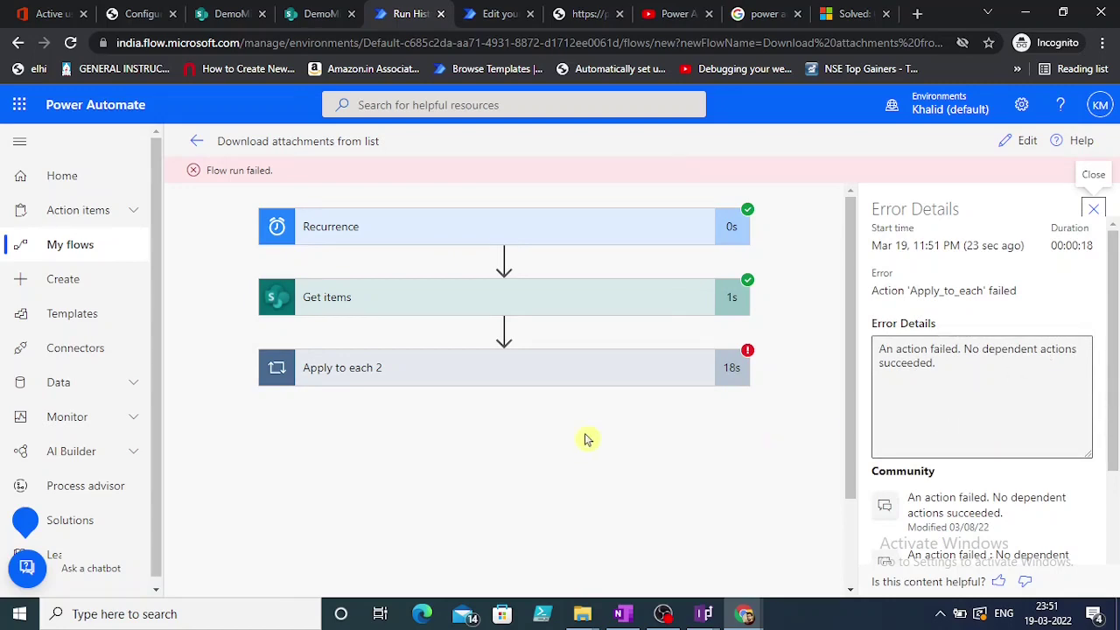
# Switch to the NewLib document library in SharePoint and reload it to check for files created by the flow
pyautogui.click(308, 9)
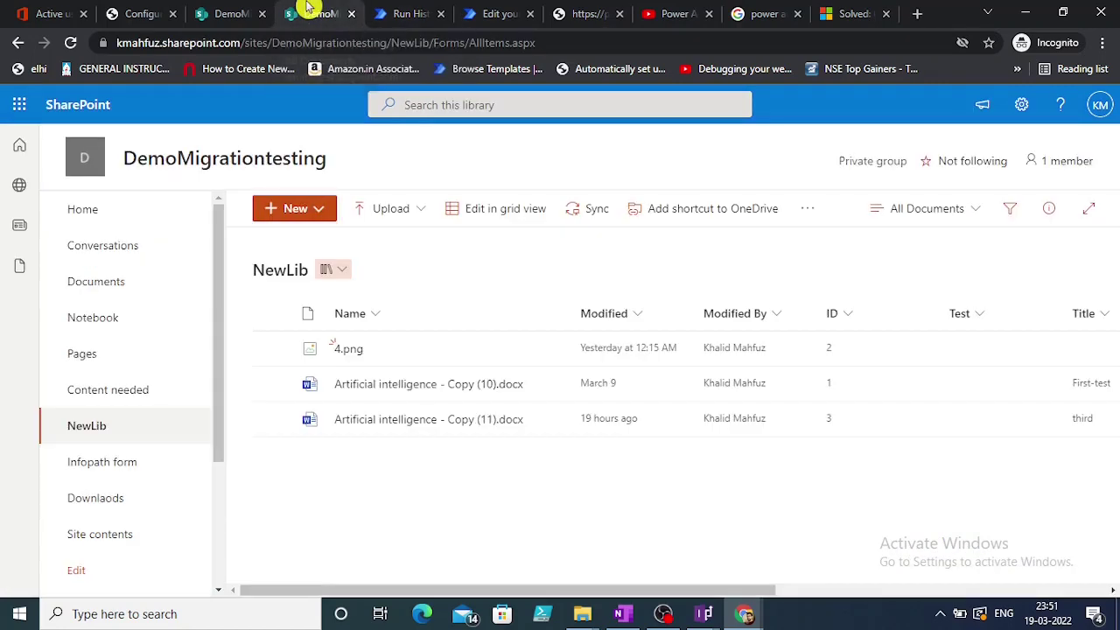
pyautogui.click(229, 8)
pyautogui.click(317, 11)
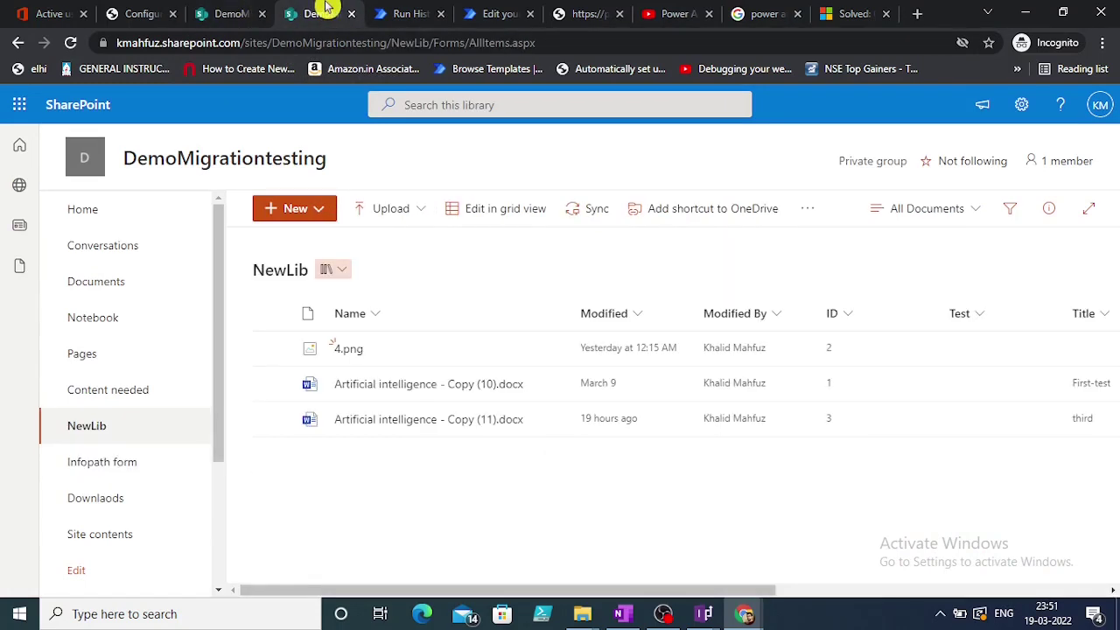
pyautogui.click(70, 43)
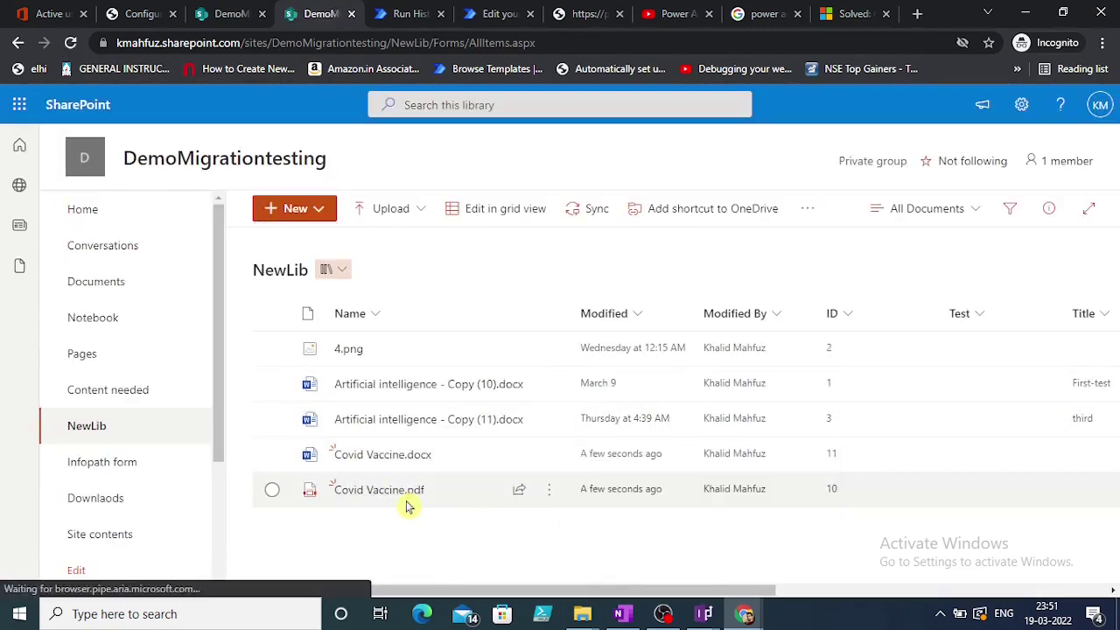
# Return to the flow run, go to iteration 6 of Apply to each 2 and expand its nested Apply to each
pyautogui.click(410, 13)
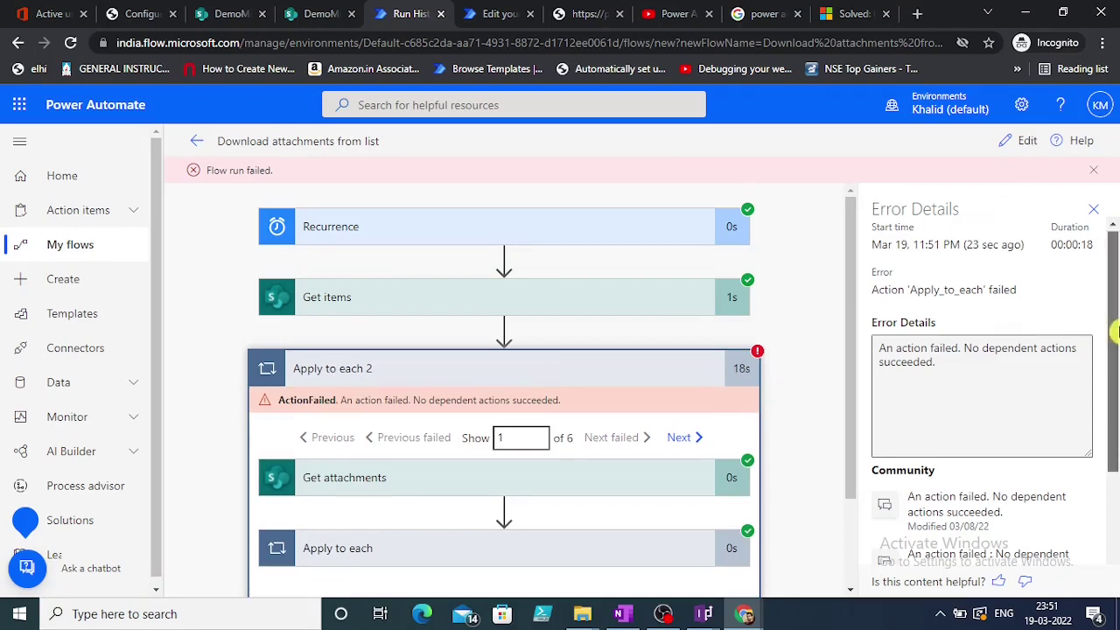
pyautogui.moveTo(1115, 322); pyautogui.dragTo(1115, 450)
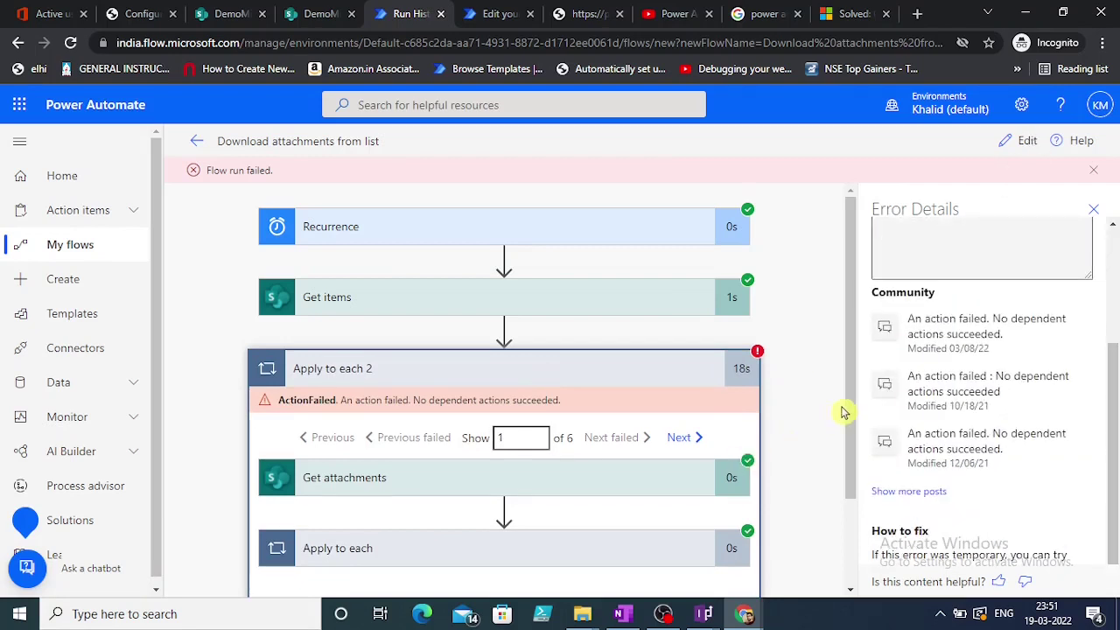
pyautogui.moveTo(849, 470); pyautogui.dragTo(851, 571)
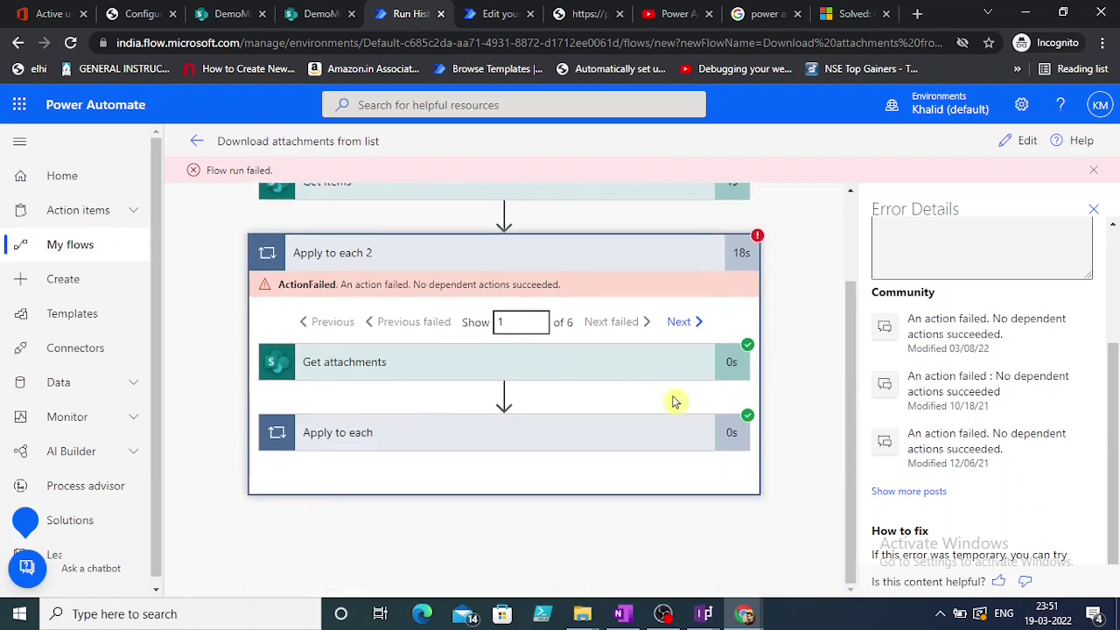
pyautogui.click(683, 322)
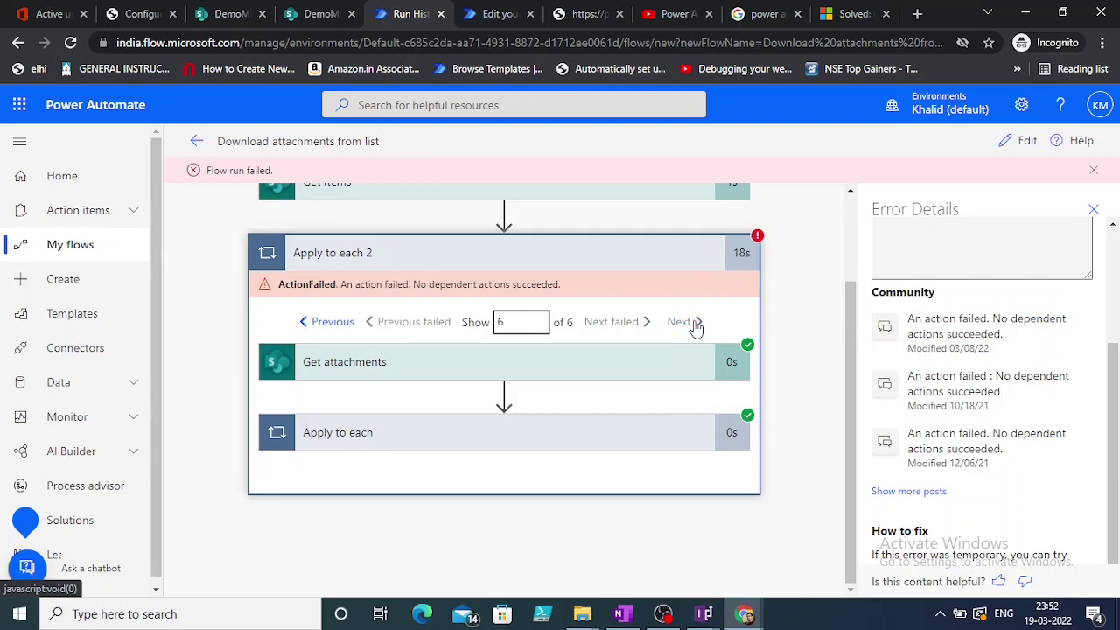
pyautogui.click(416, 448)
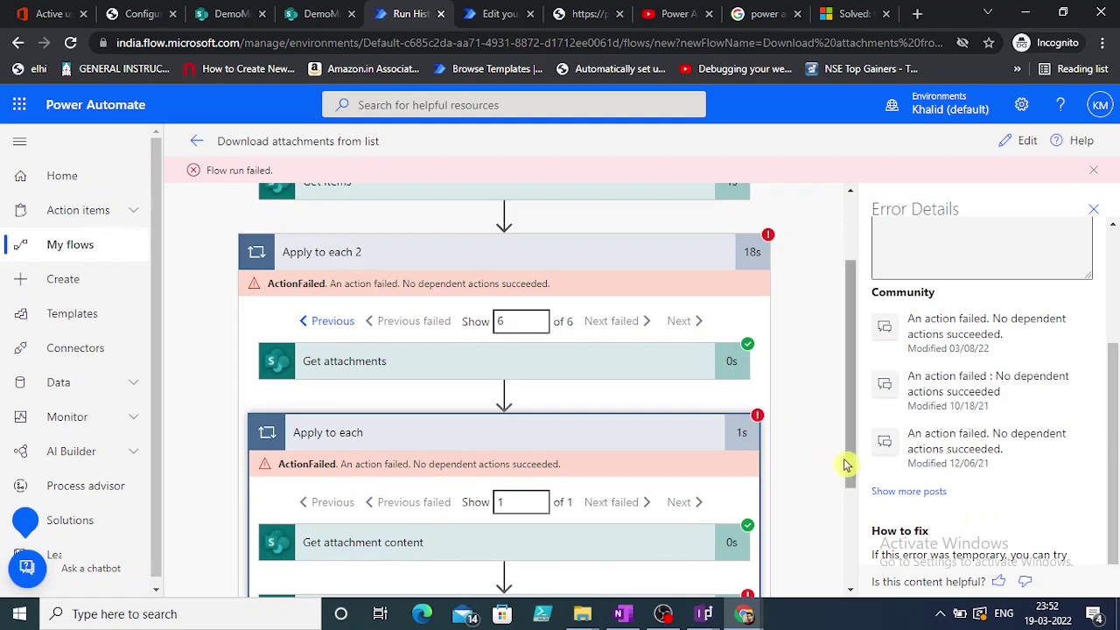
pyautogui.moveTo(846, 463); pyautogui.dragTo(851, 560)
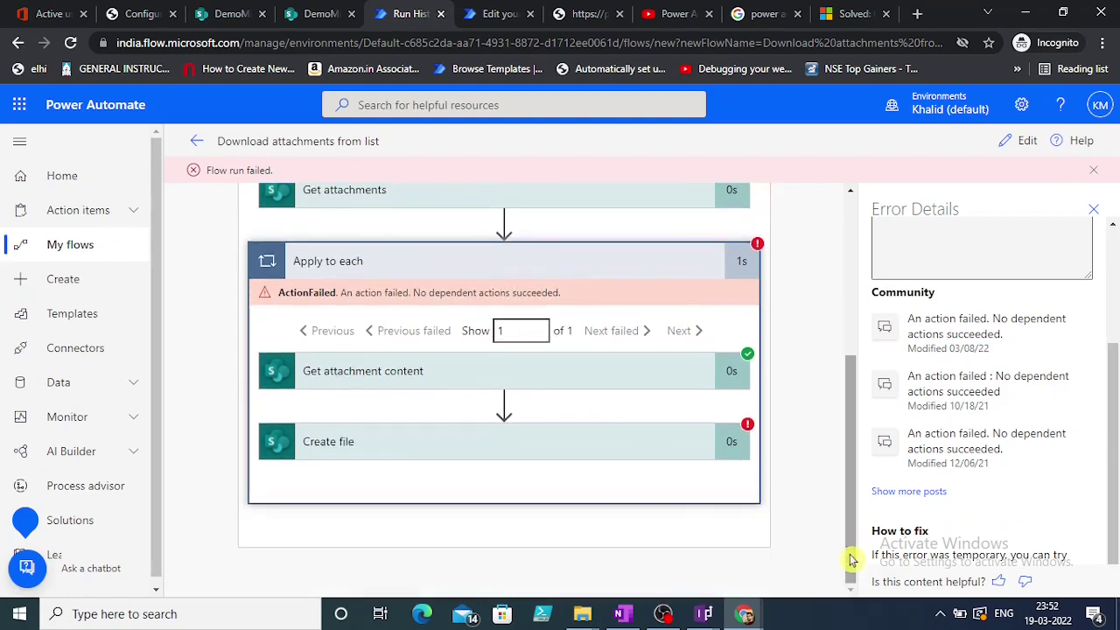
# Examine the Create file action's run inputs and the error details of the flow run
pyautogui.click(467, 438)
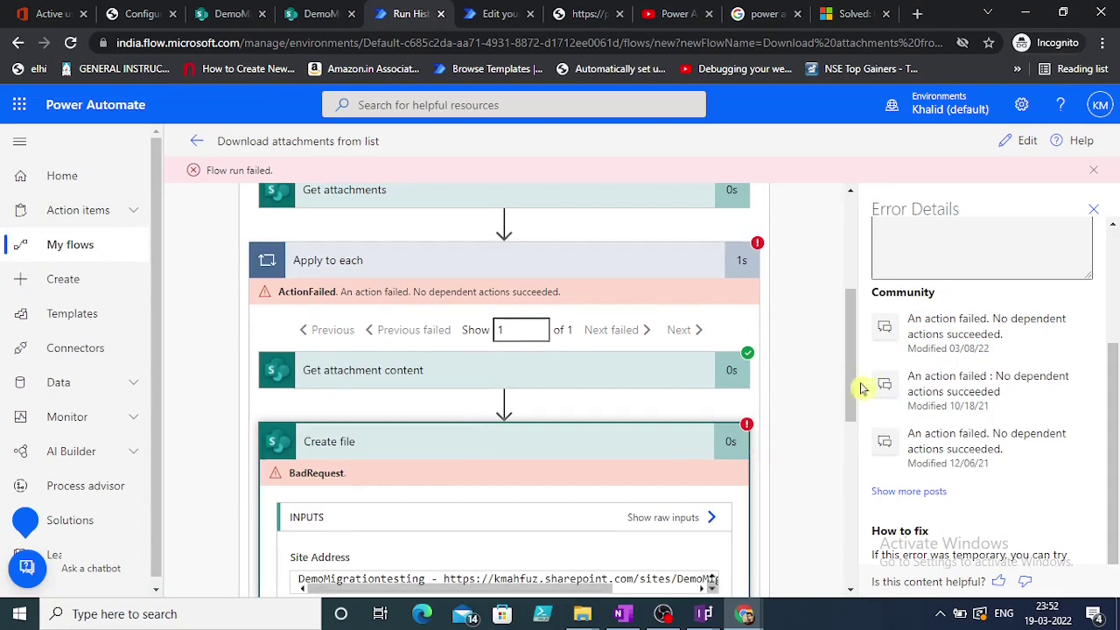
pyautogui.moveTo(857, 378); pyautogui.dragTo(858, 475)
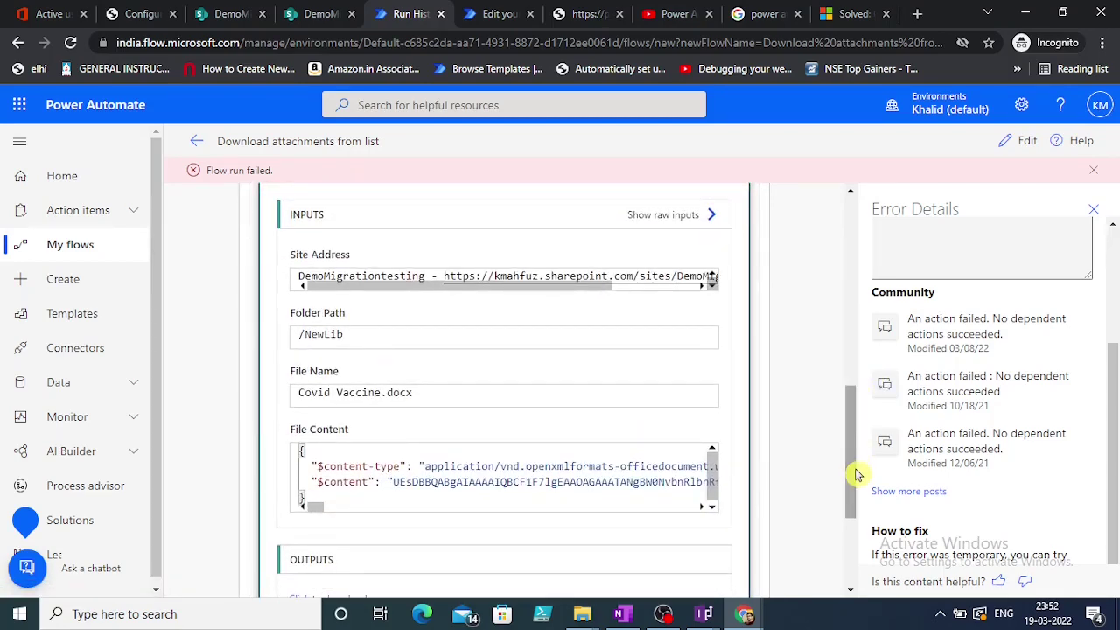
pyautogui.moveTo(851, 475)
pyautogui.mouseDown()
pyautogui.moveTo(851, 527)
pyautogui.moveTo(851, 478)
pyautogui.mouseUp()
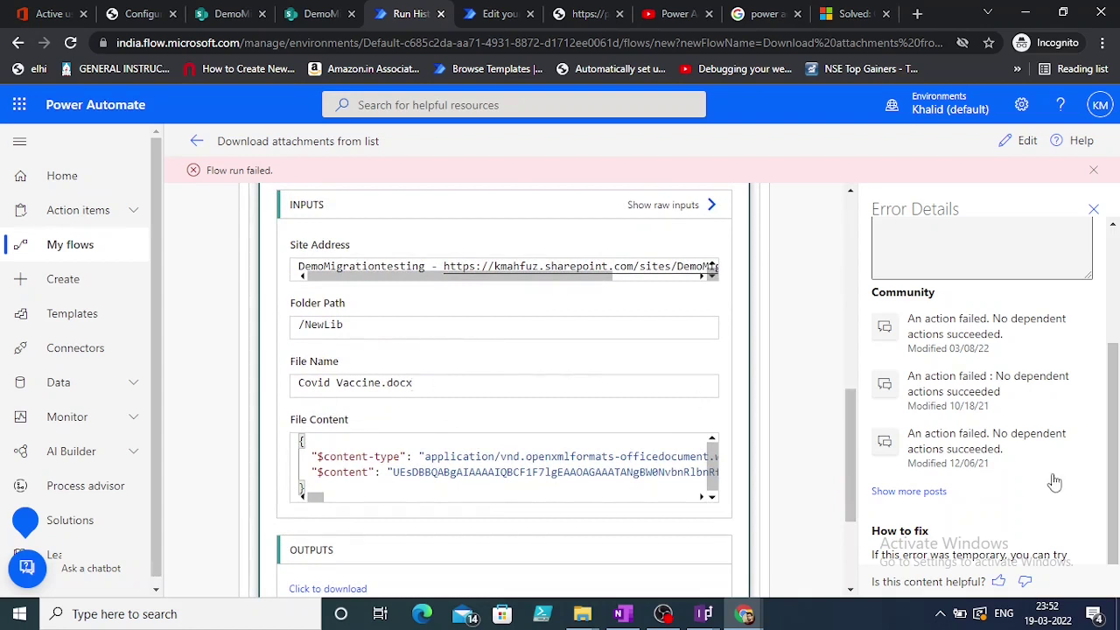
pyautogui.moveTo(1114, 385); pyautogui.dragTo(1116, 269)
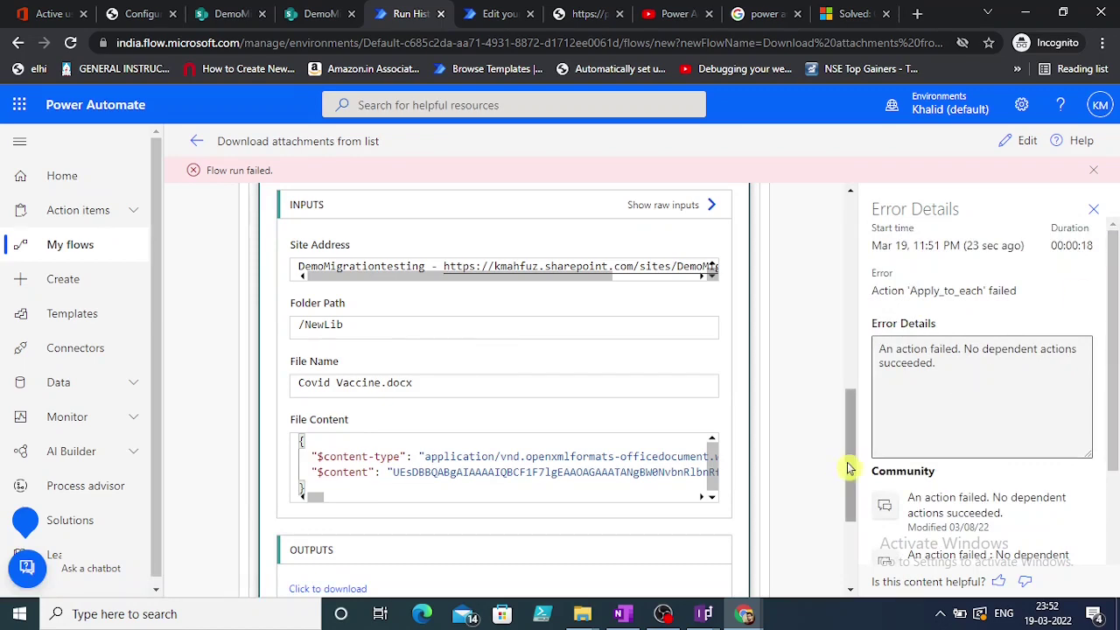
# Reopen the flow for editing and turn off Allow chunking in the Create file action's settings
pyautogui.moveTo(848, 465); pyautogui.dragTo(847, 226)
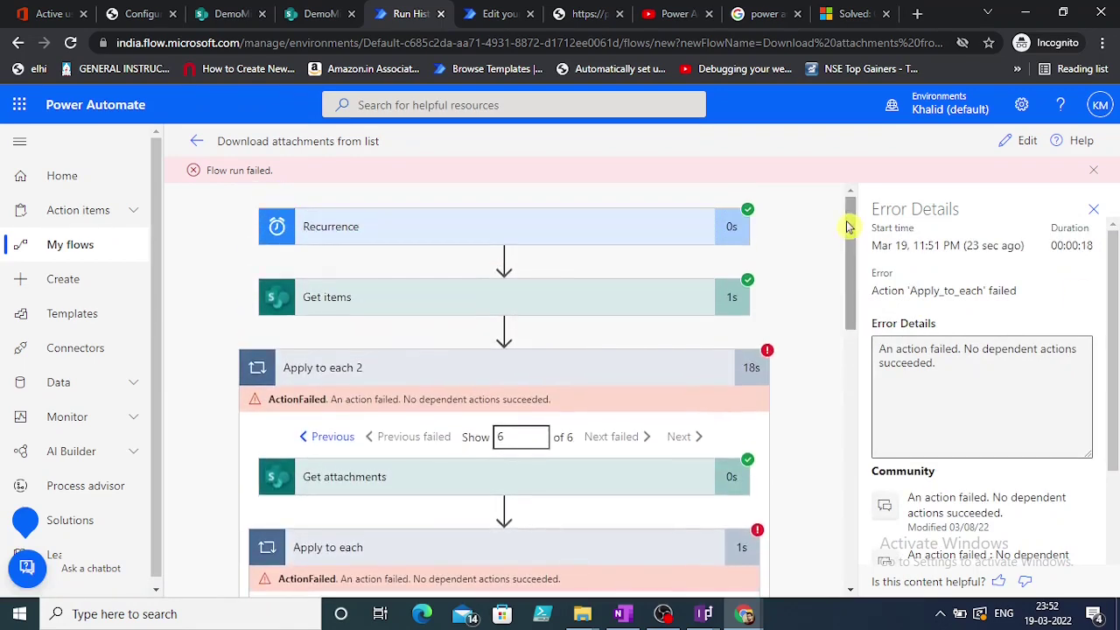
pyautogui.click(1024, 144)
pyautogui.moveTo(1115, 240); pyautogui.dragTo(1115, 499)
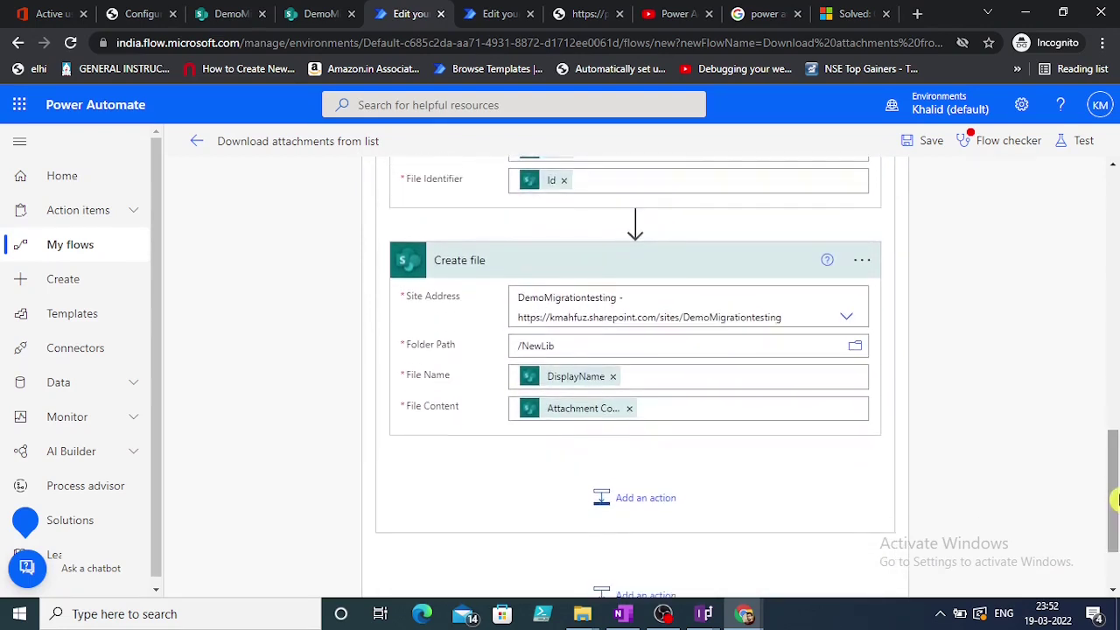
pyautogui.rightClick(709, 267)
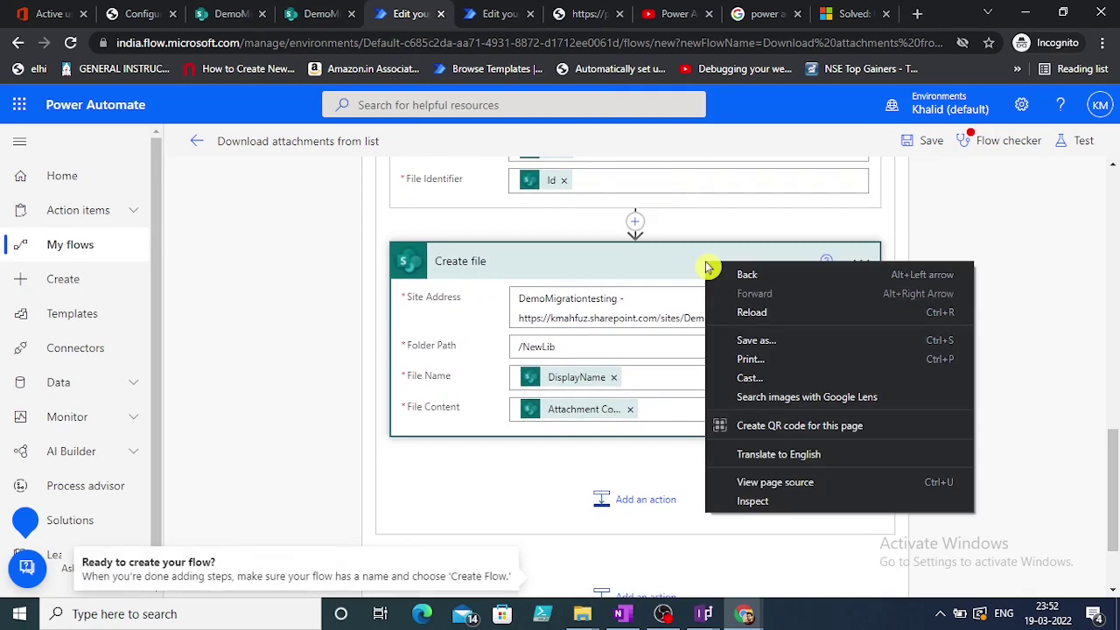
pyautogui.moveTo(672, 250); pyautogui.dragTo(860, 264)
pyautogui.click(862, 262)
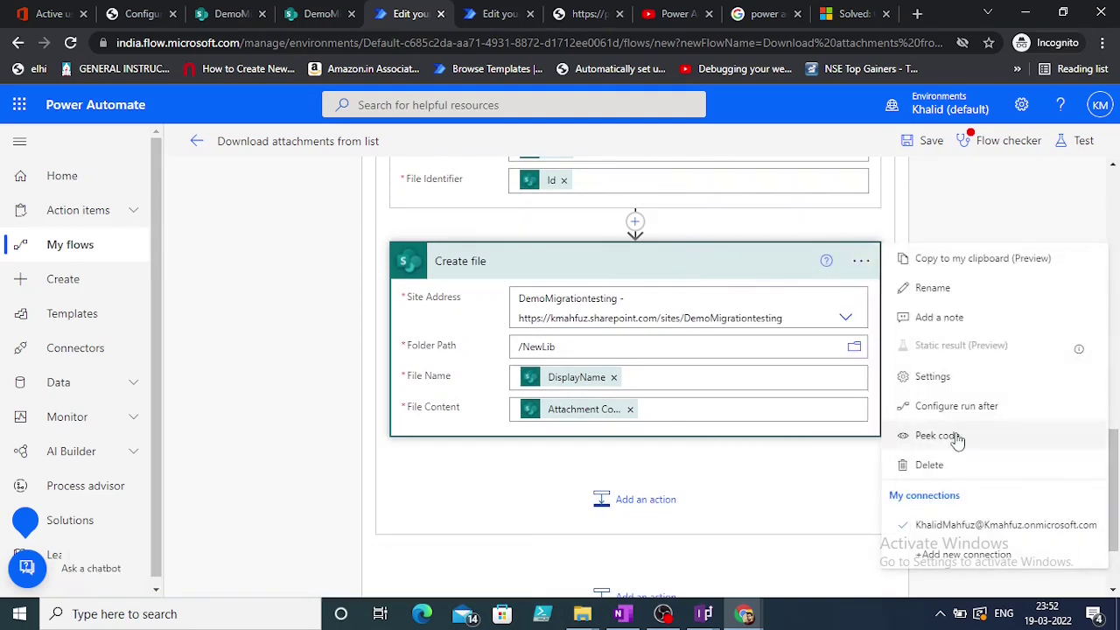
pyautogui.click(961, 497)
pyautogui.click(949, 378)
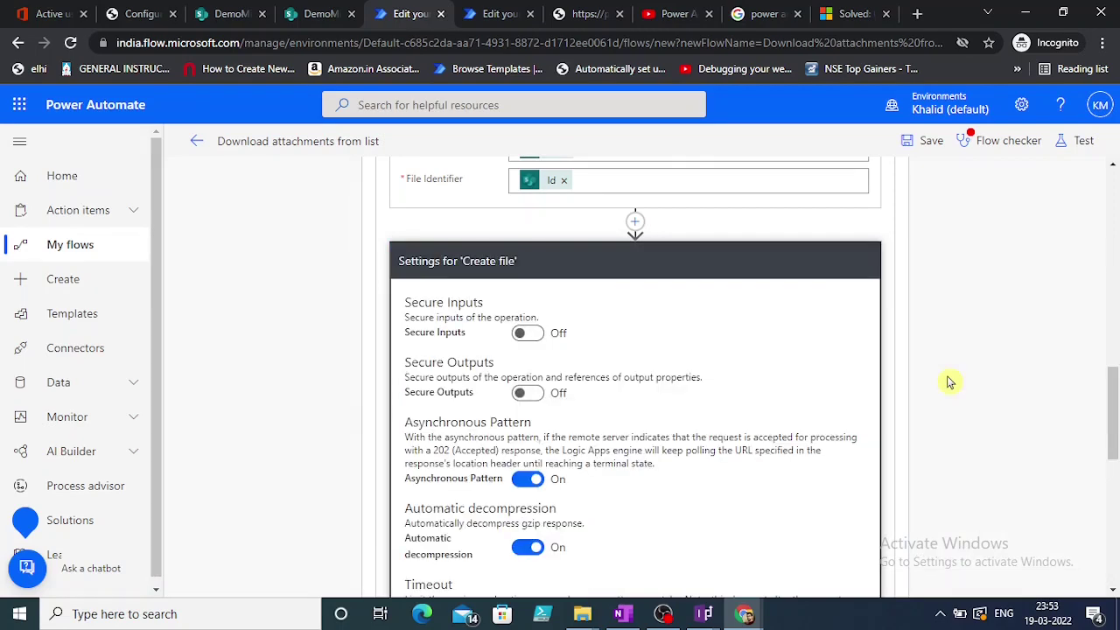
pyautogui.moveTo(1116, 369); pyautogui.dragTo(1116, 479)
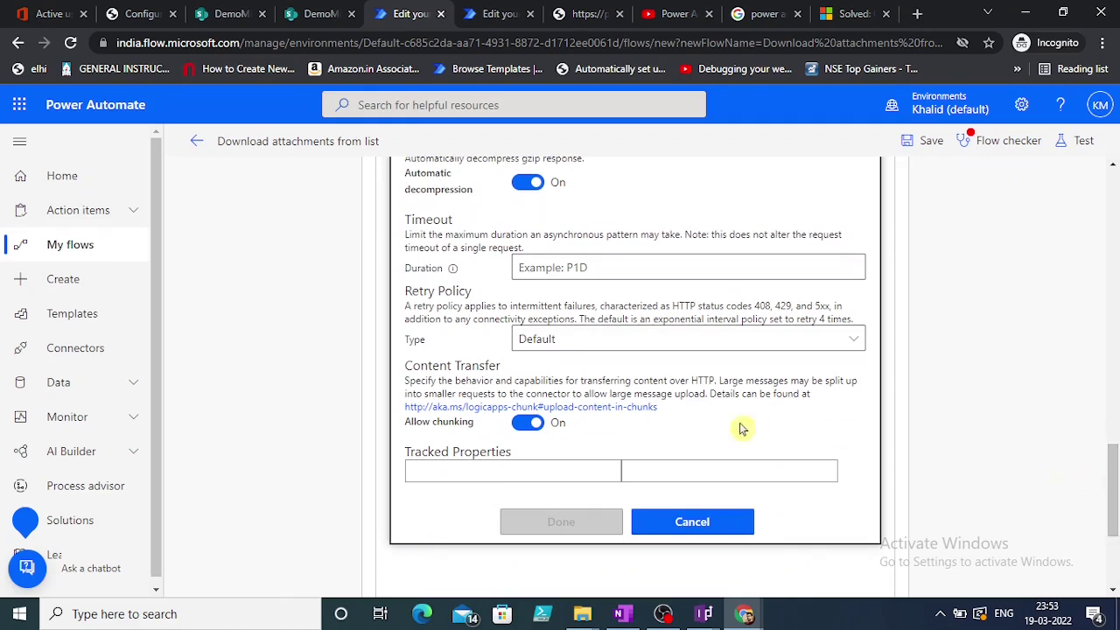
pyautogui.click(521, 424)
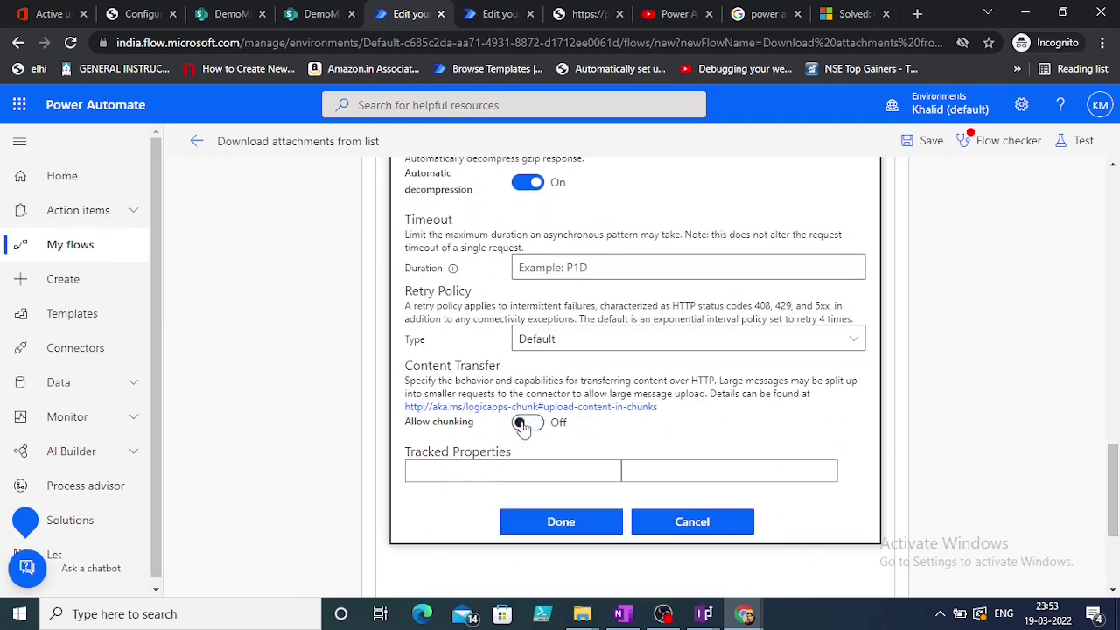
pyautogui.click(591, 522)
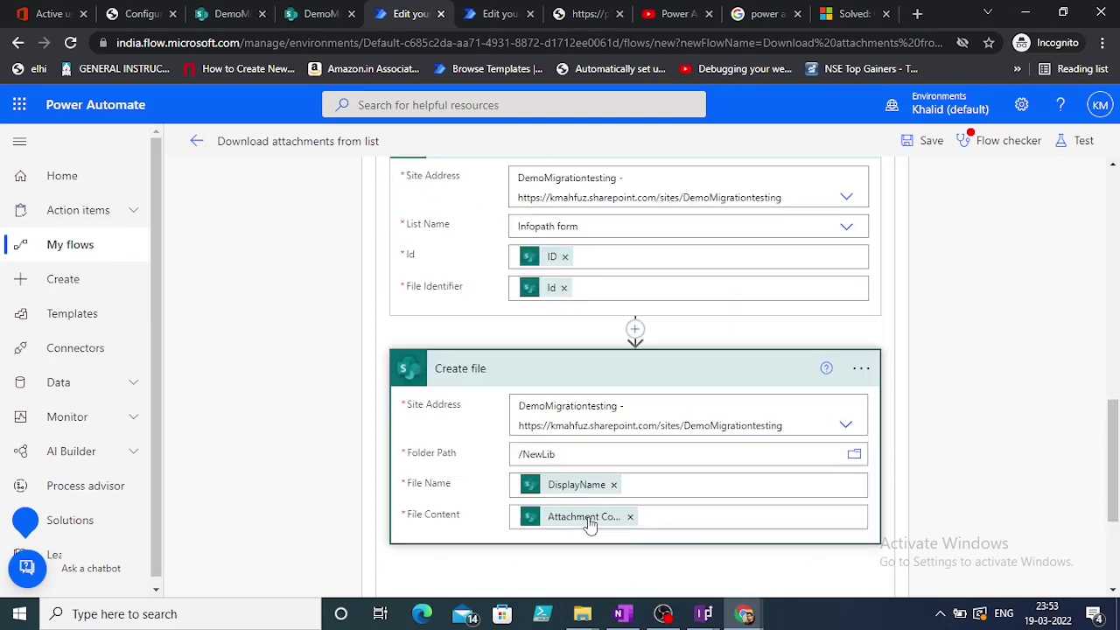
# Peek at the code of the Create file action, check its parameters and close the code view
pyautogui.click(864, 375)
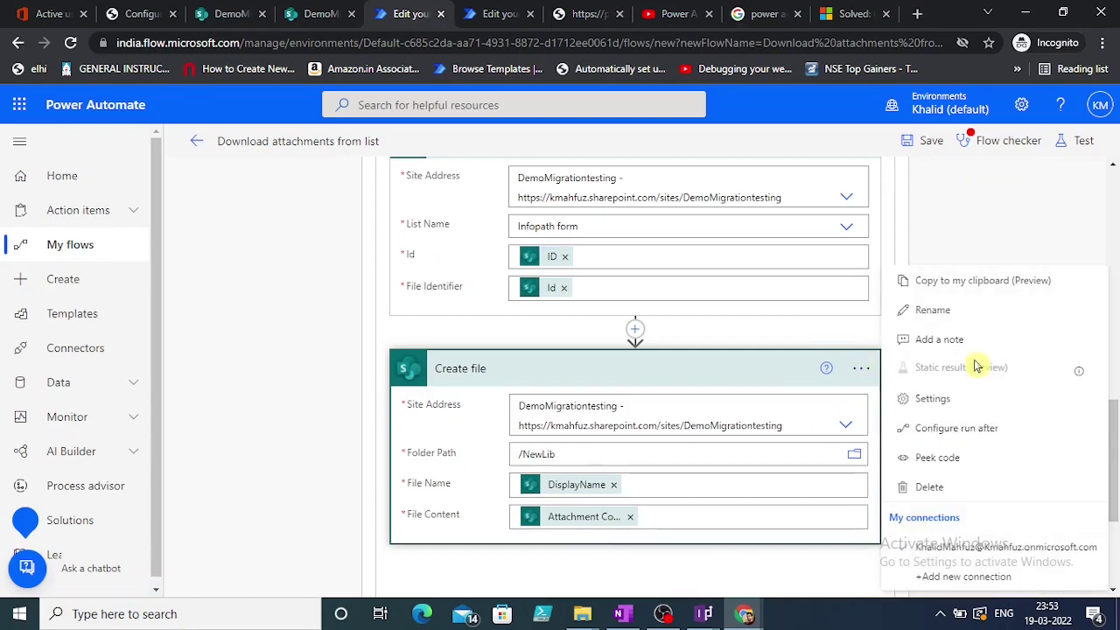
pyautogui.click(953, 467)
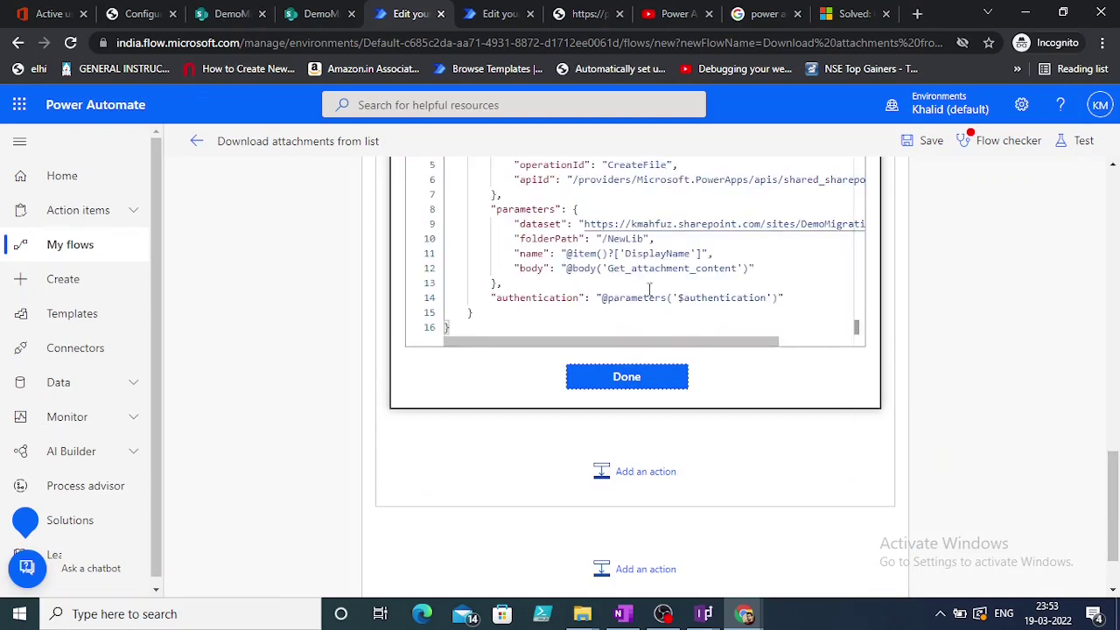
pyautogui.moveTo(1114, 507); pyautogui.dragTo(1116, 476)
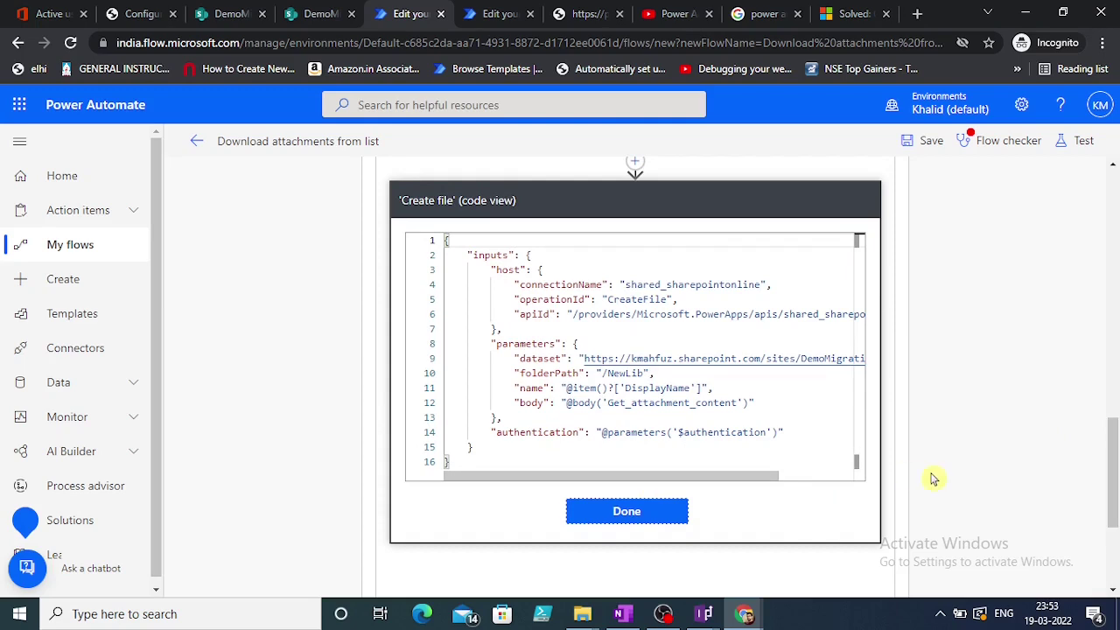
pyautogui.click(627, 512)
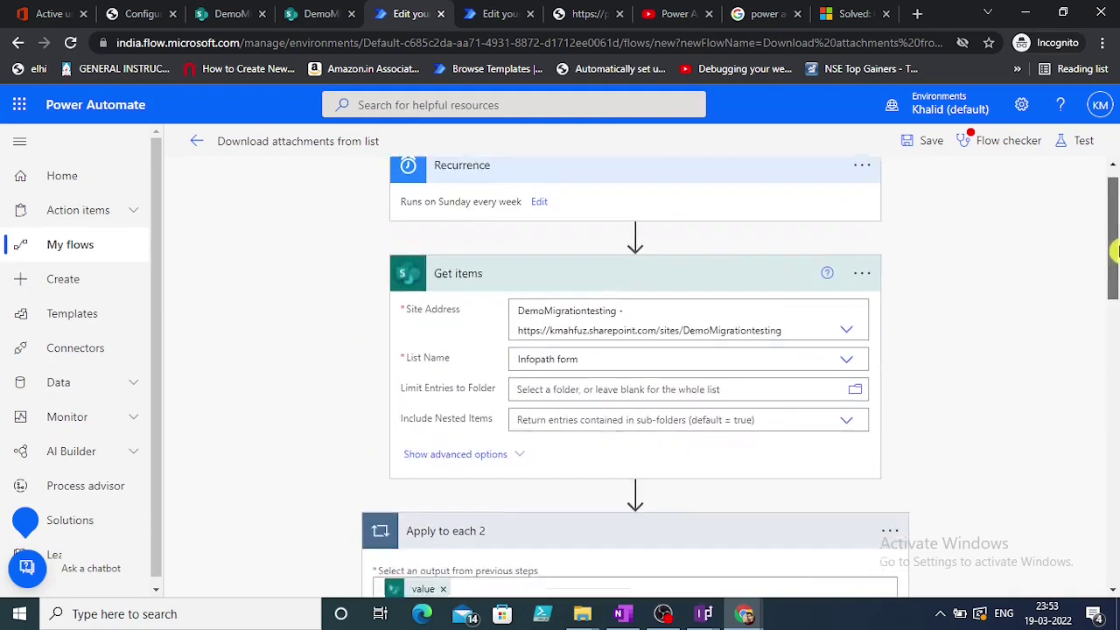
# Delete Covid Vaccine.docx and Covid Vaccine.pdf from the NewLib library in SharePoint, and return to the flow editor
pyautogui.click(315, 9)
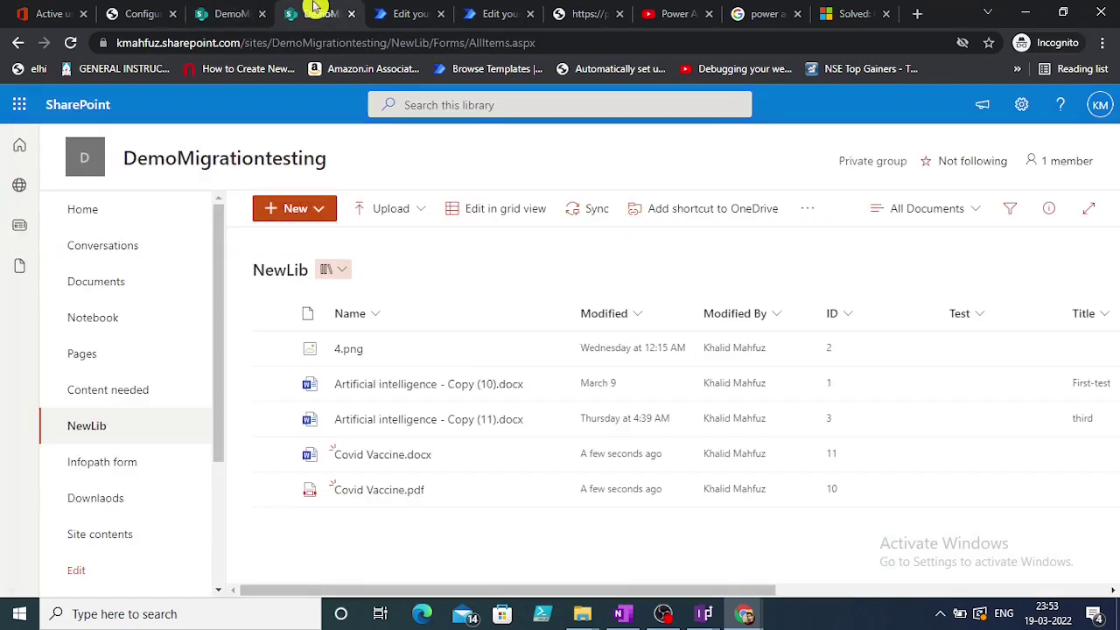
pyautogui.click(273, 456)
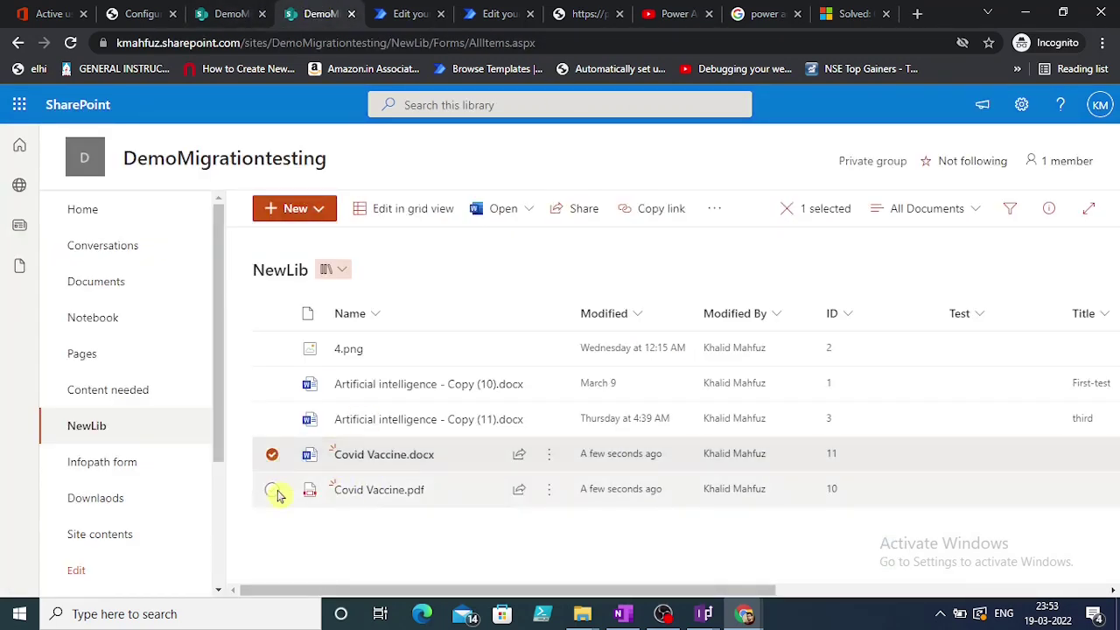
pyautogui.click(272, 491)
pyautogui.click(595, 210)
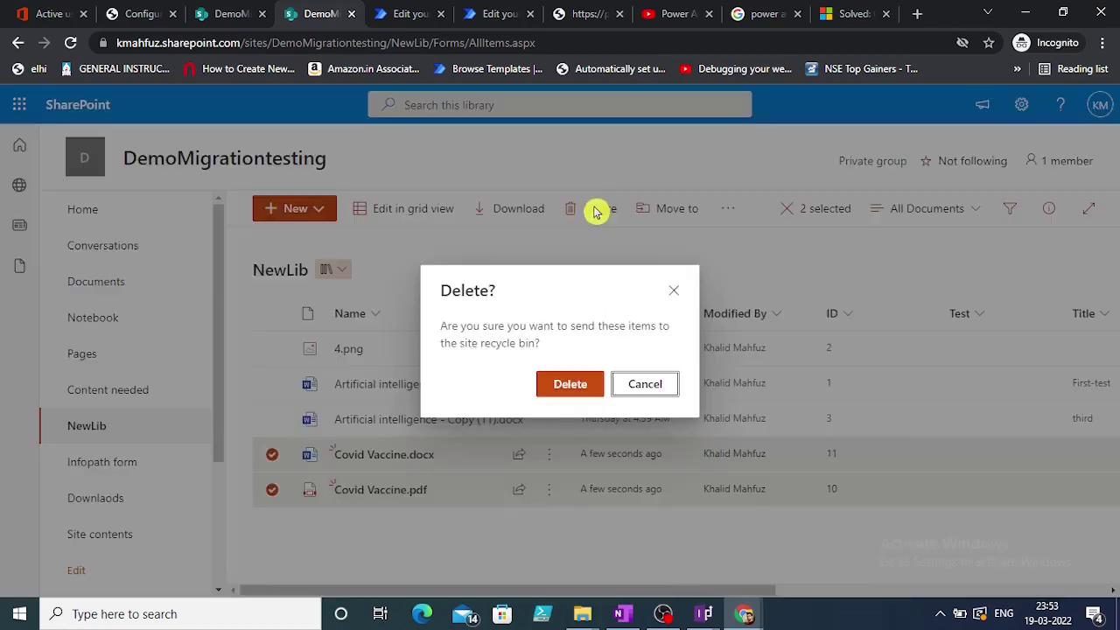
pyautogui.click(569, 390)
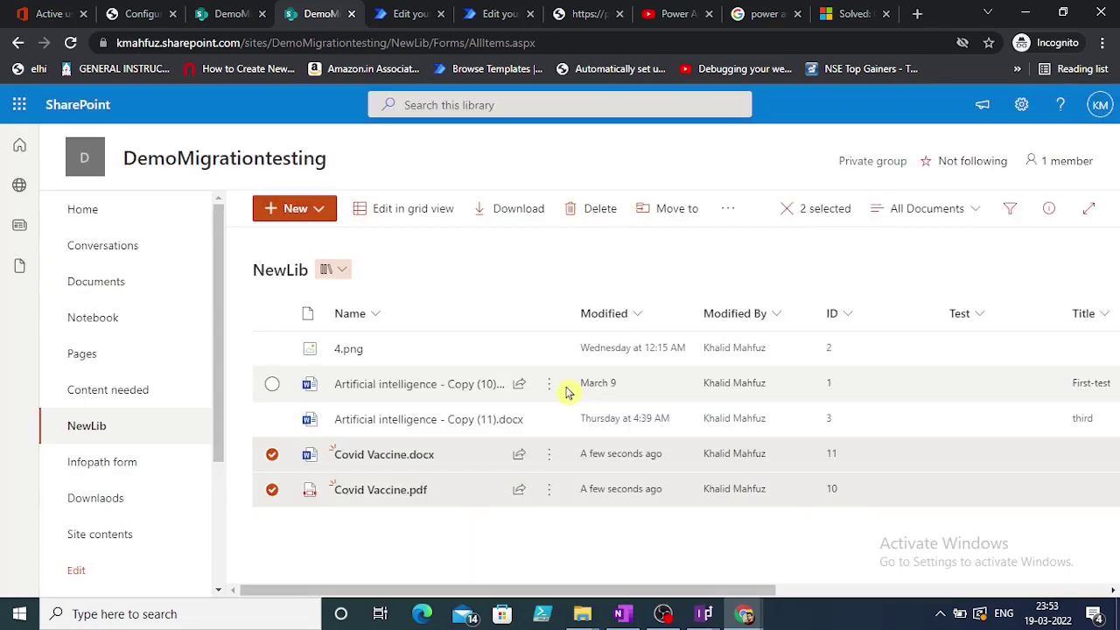
pyautogui.click(412, 13)
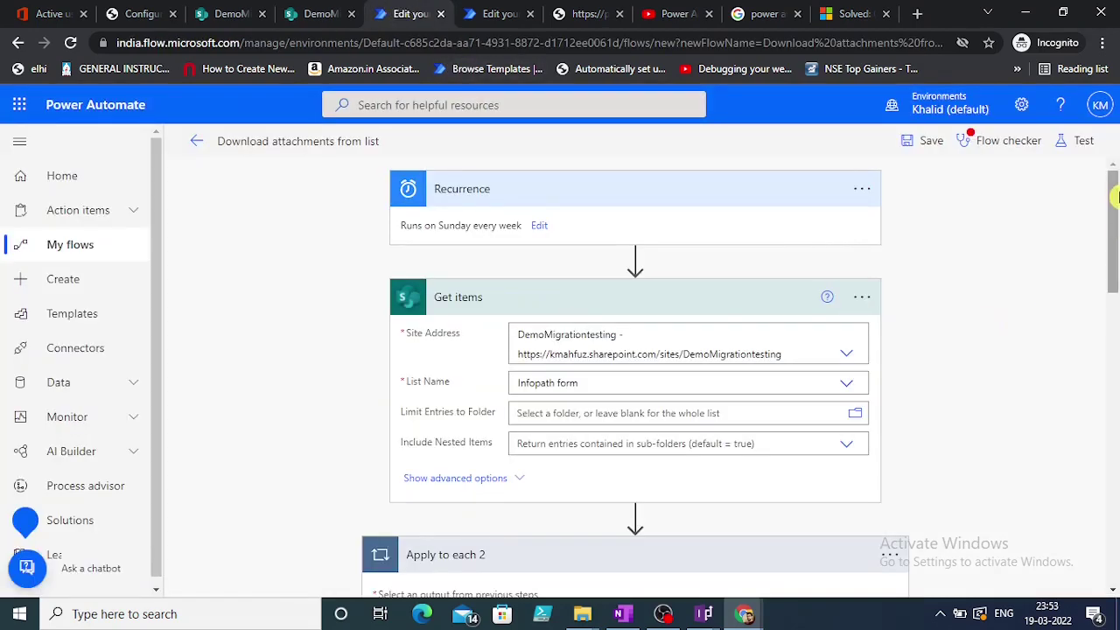
pyautogui.moveTo(1113, 201)
pyautogui.mouseDown()
pyautogui.moveTo(1114, 490)
pyautogui.moveTo(1115, 184)
pyautogui.mouseUp()
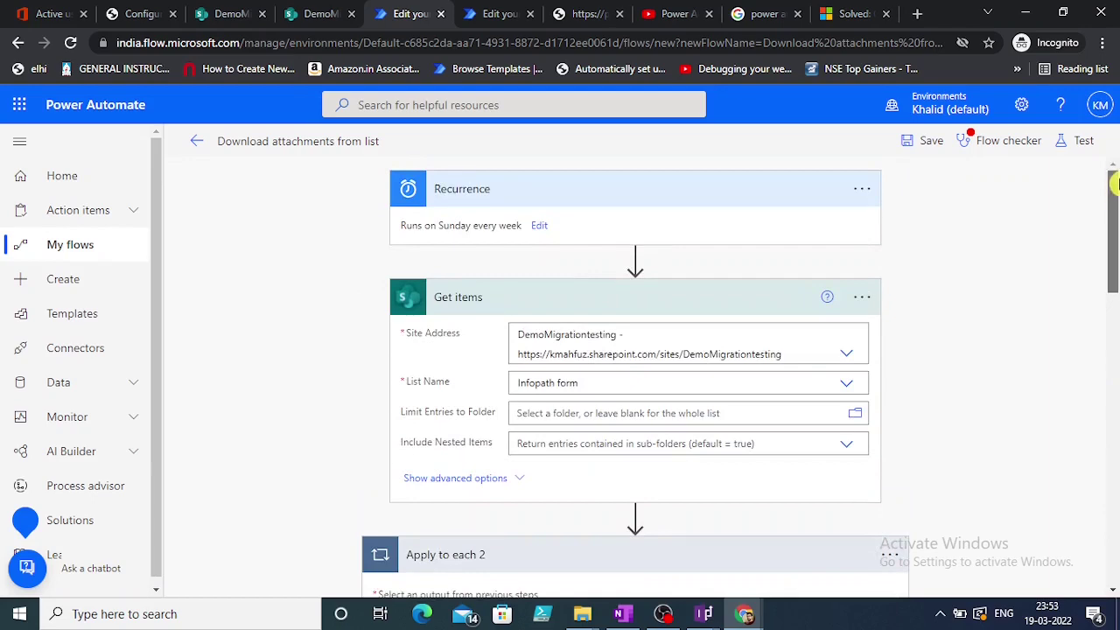
# Save the flow and test it manually, running it and closing the run confirmation to show the run's results
pyautogui.click(1067, 141)
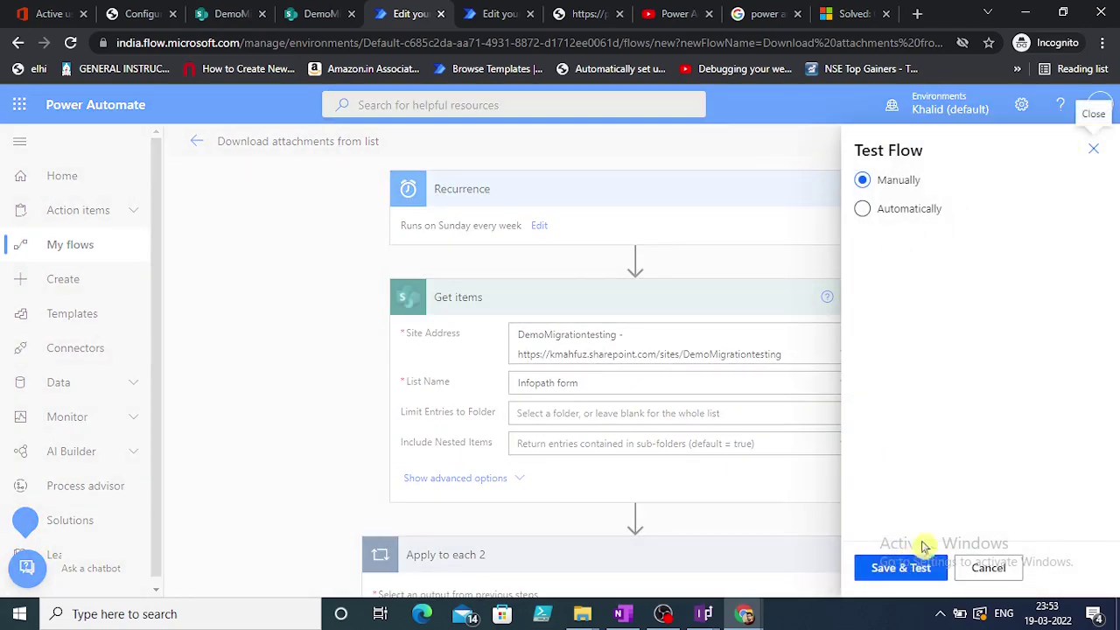
pyautogui.click(887, 580)
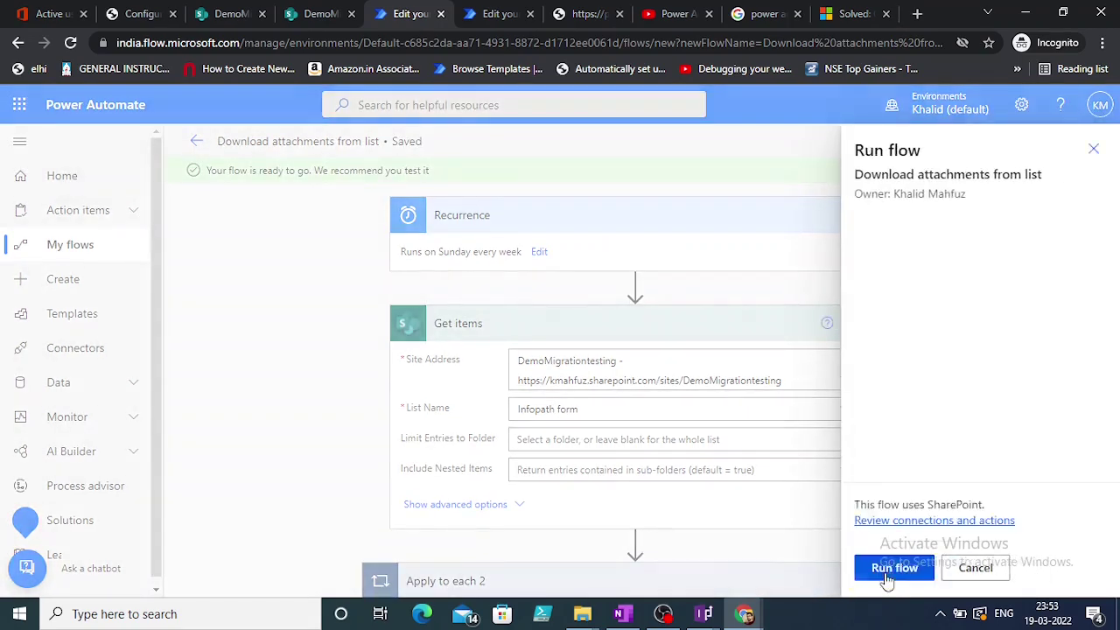
pyautogui.click(1091, 156)
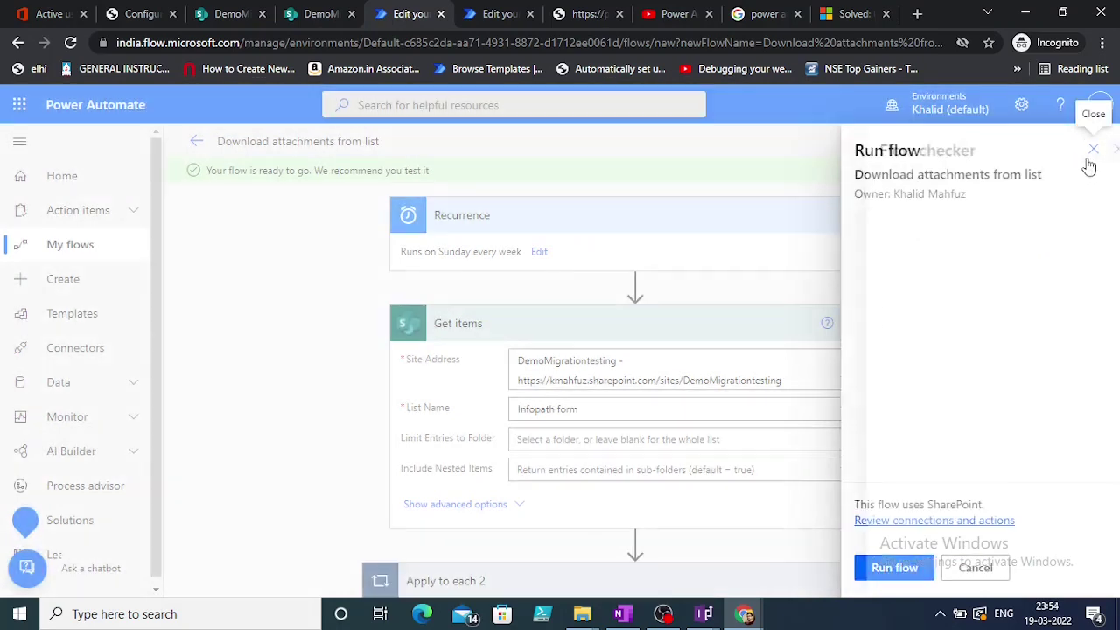
pyautogui.click(895, 569)
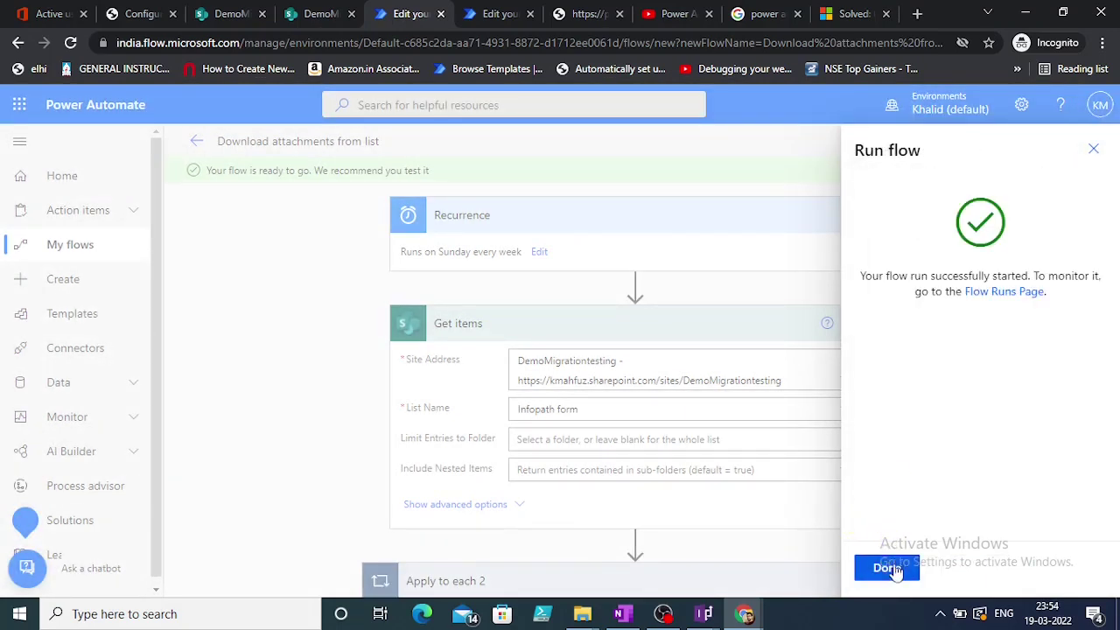
pyautogui.click(888, 568)
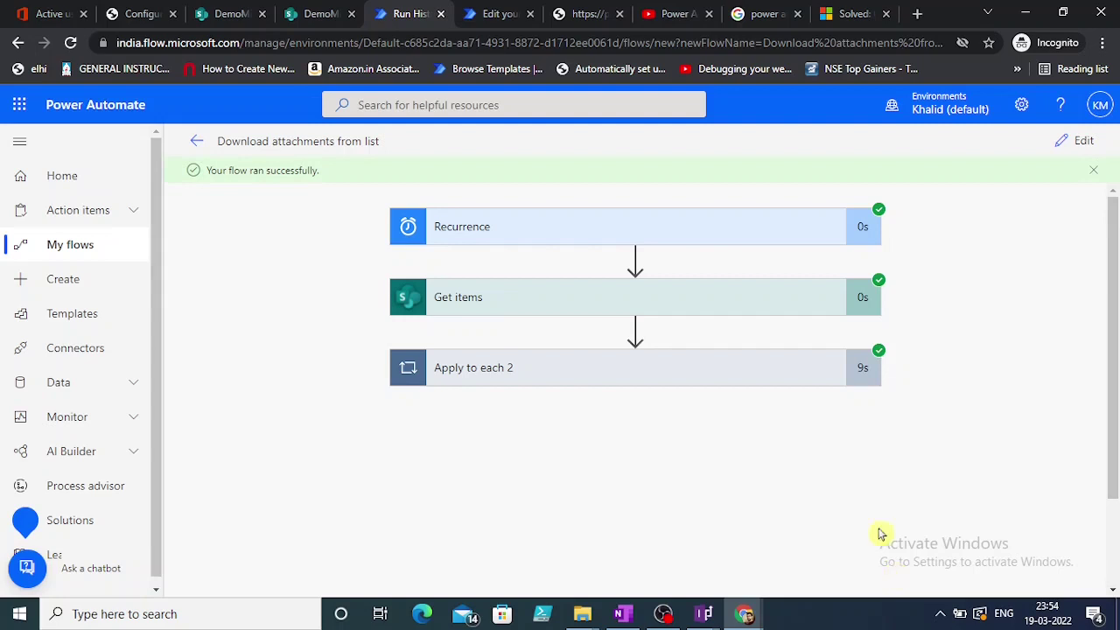
# Inspect the next iteration of Apply to each 2 in the flow run, and switch to SharePoint to refresh the NewLib library
pyautogui.click(473, 368)
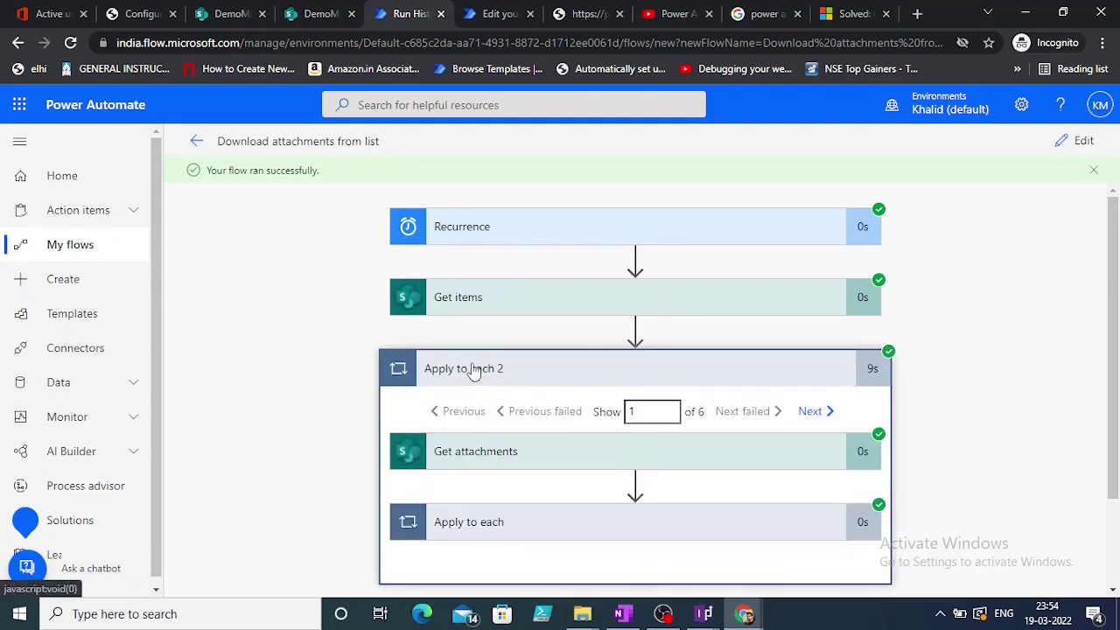
pyautogui.click(812, 411)
pyautogui.click(221, 8)
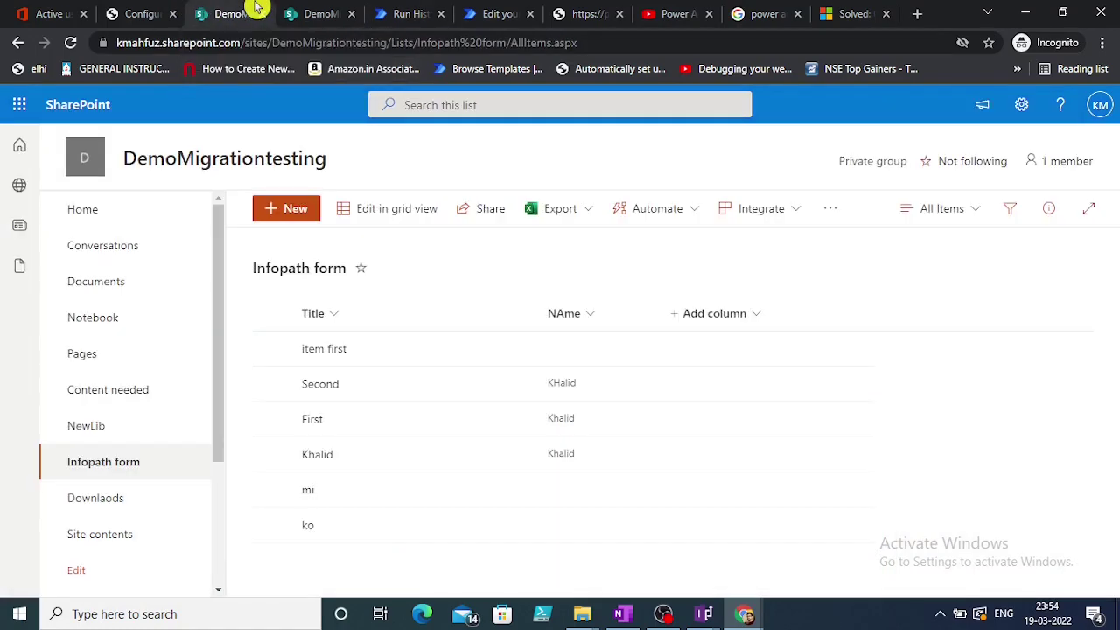
pyautogui.click(302, 9)
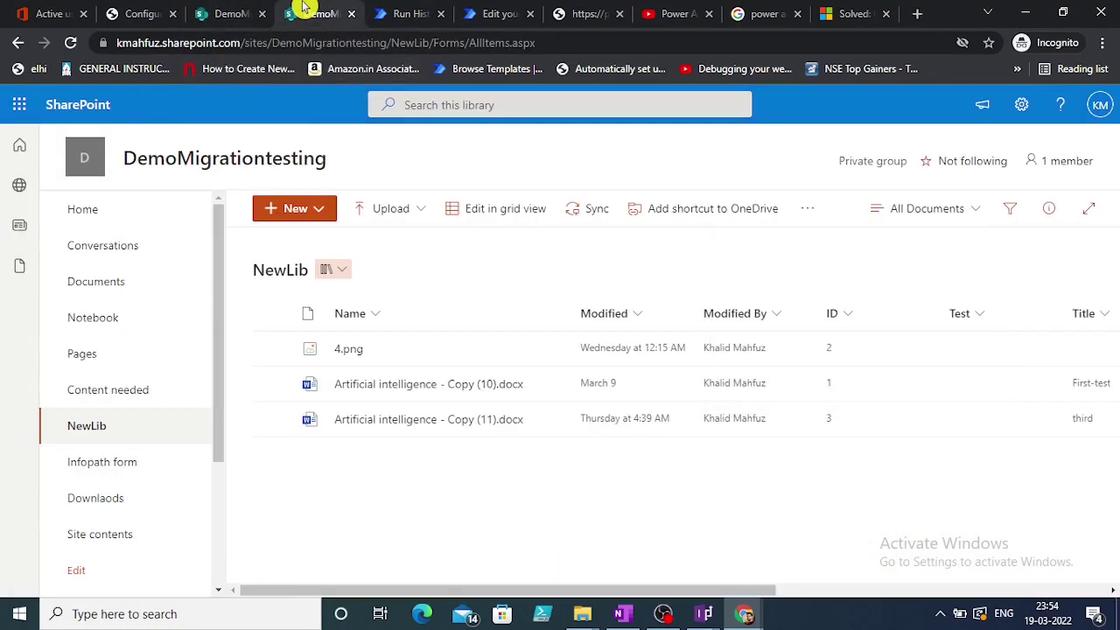
pyautogui.click(72, 43)
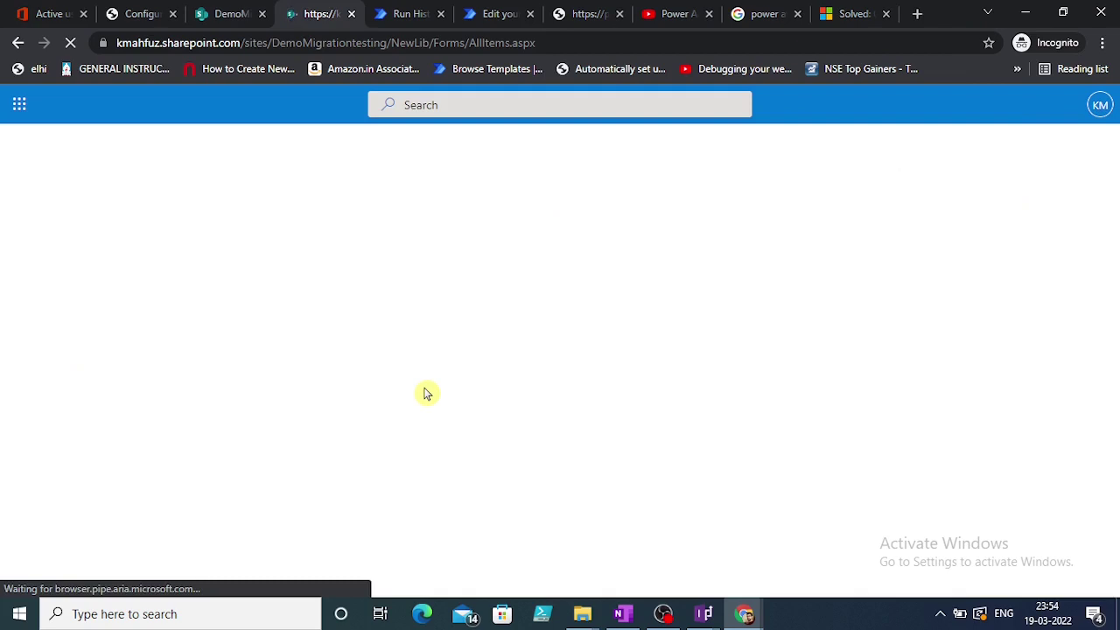